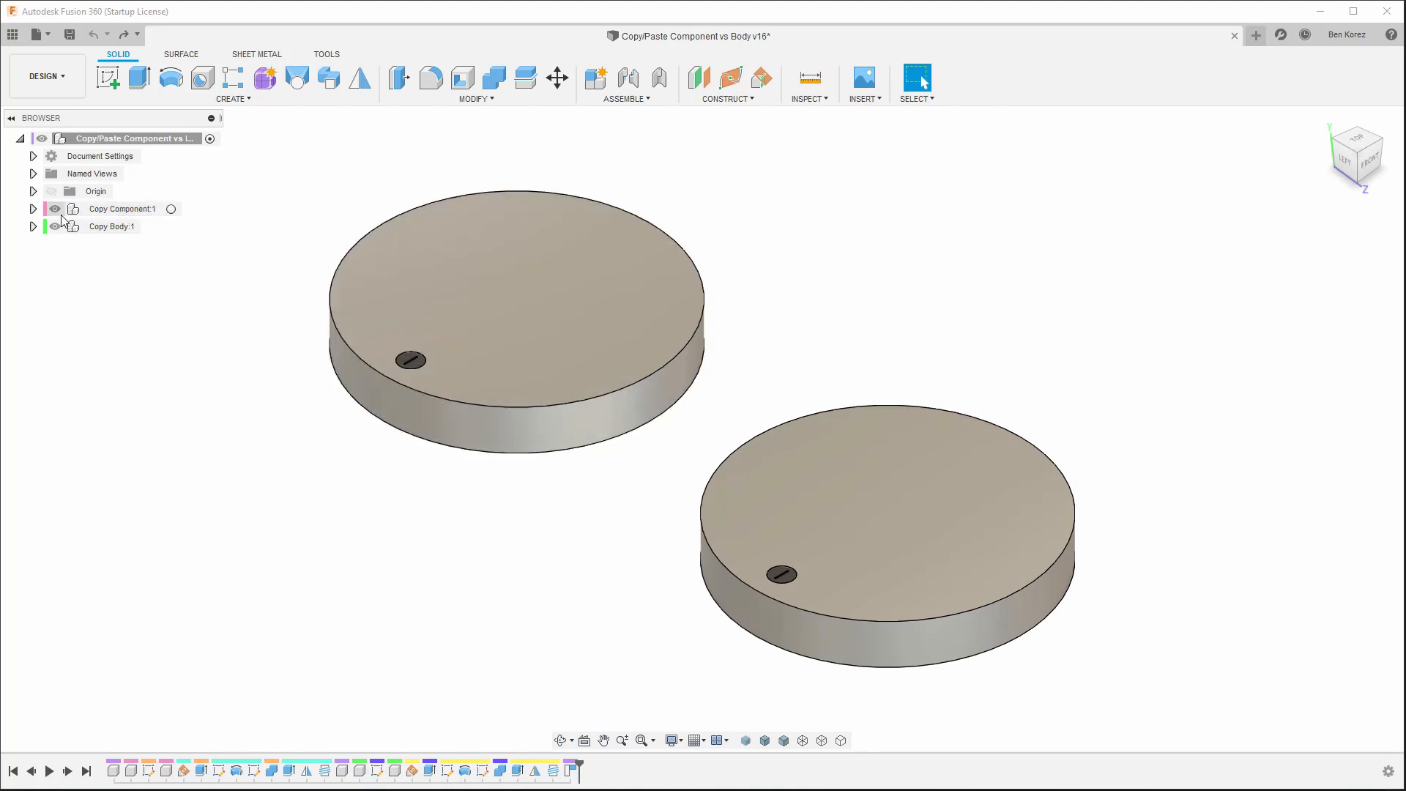
Expand the Copy Component assembly and copy its Screw component.
left_click(33, 209)
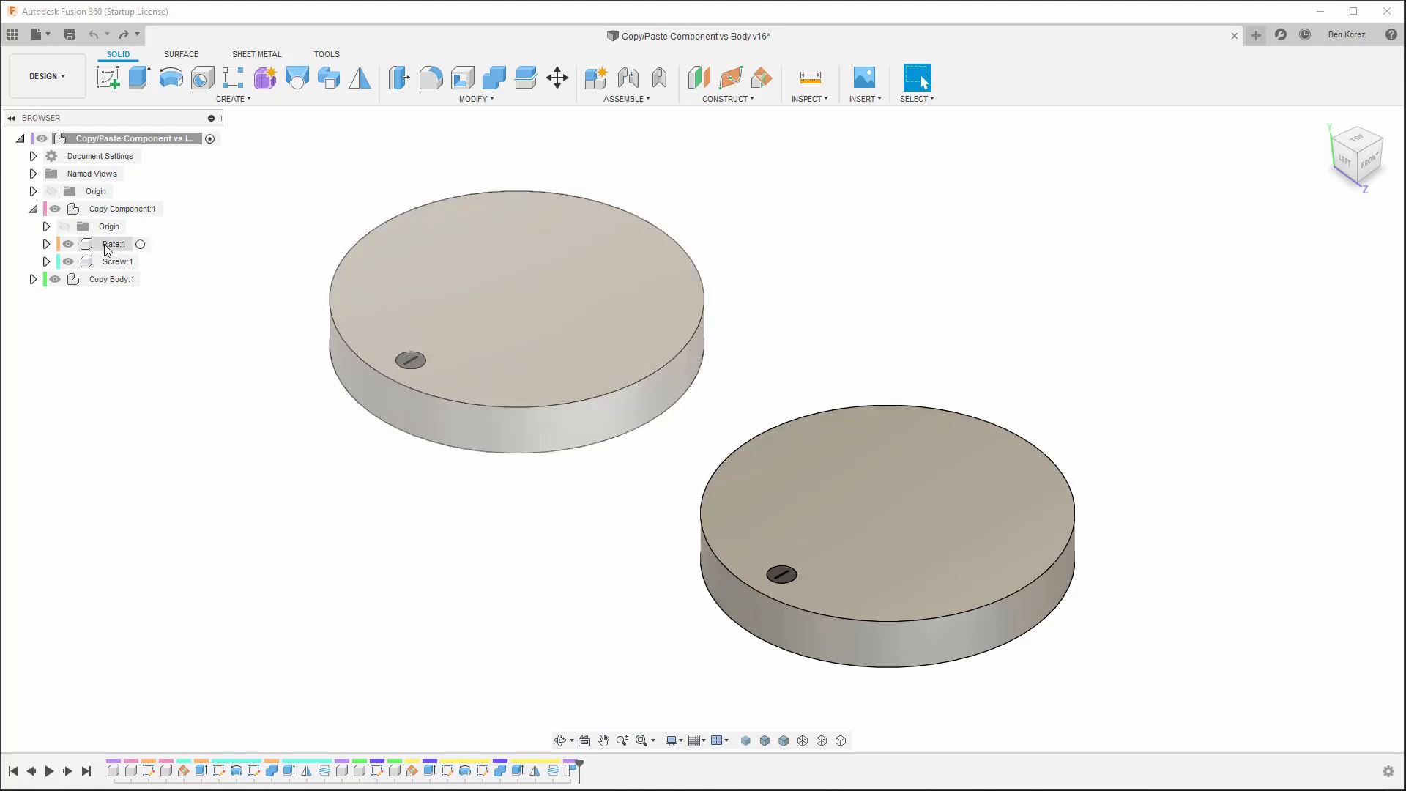
left_click(186, 245)
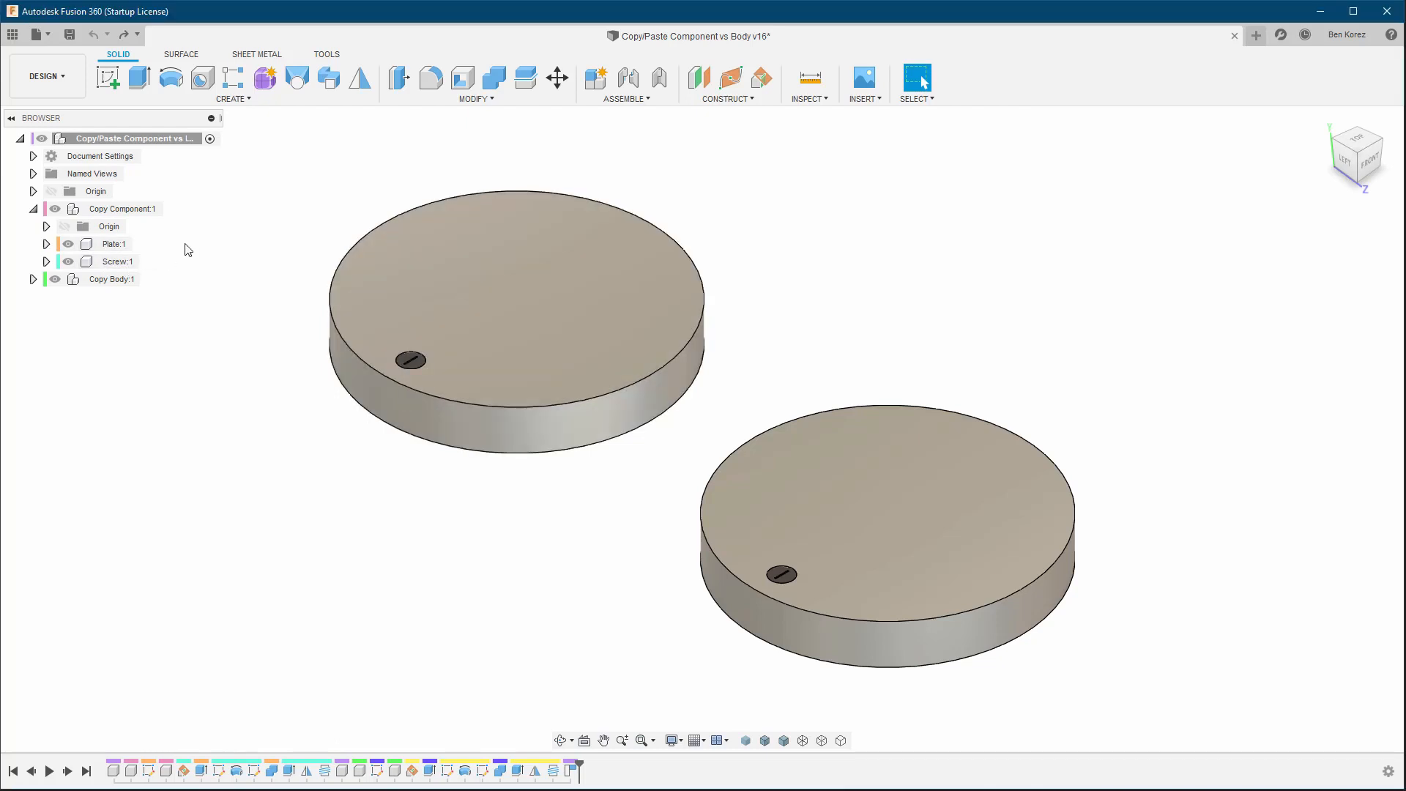
right_click(115, 262)
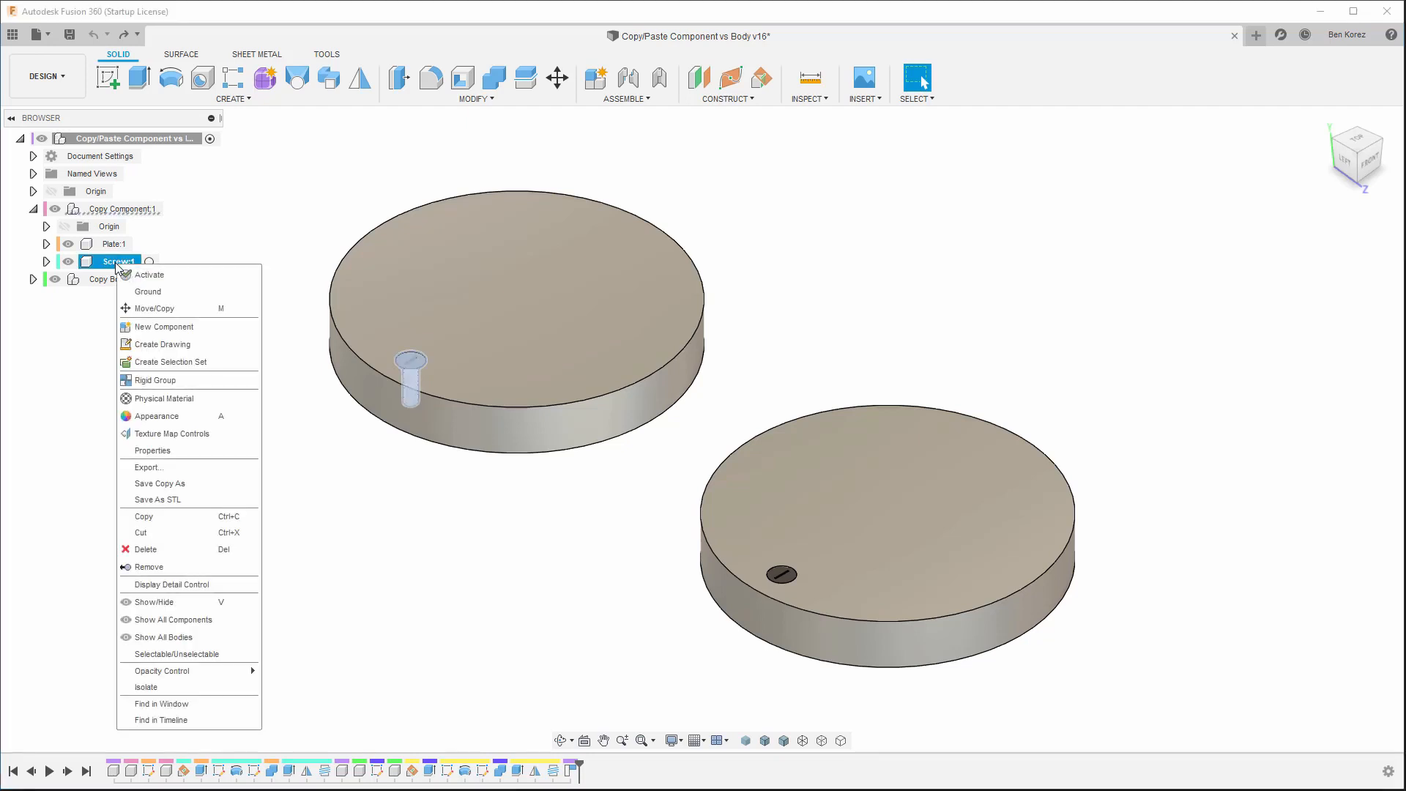
left_click(174, 516)
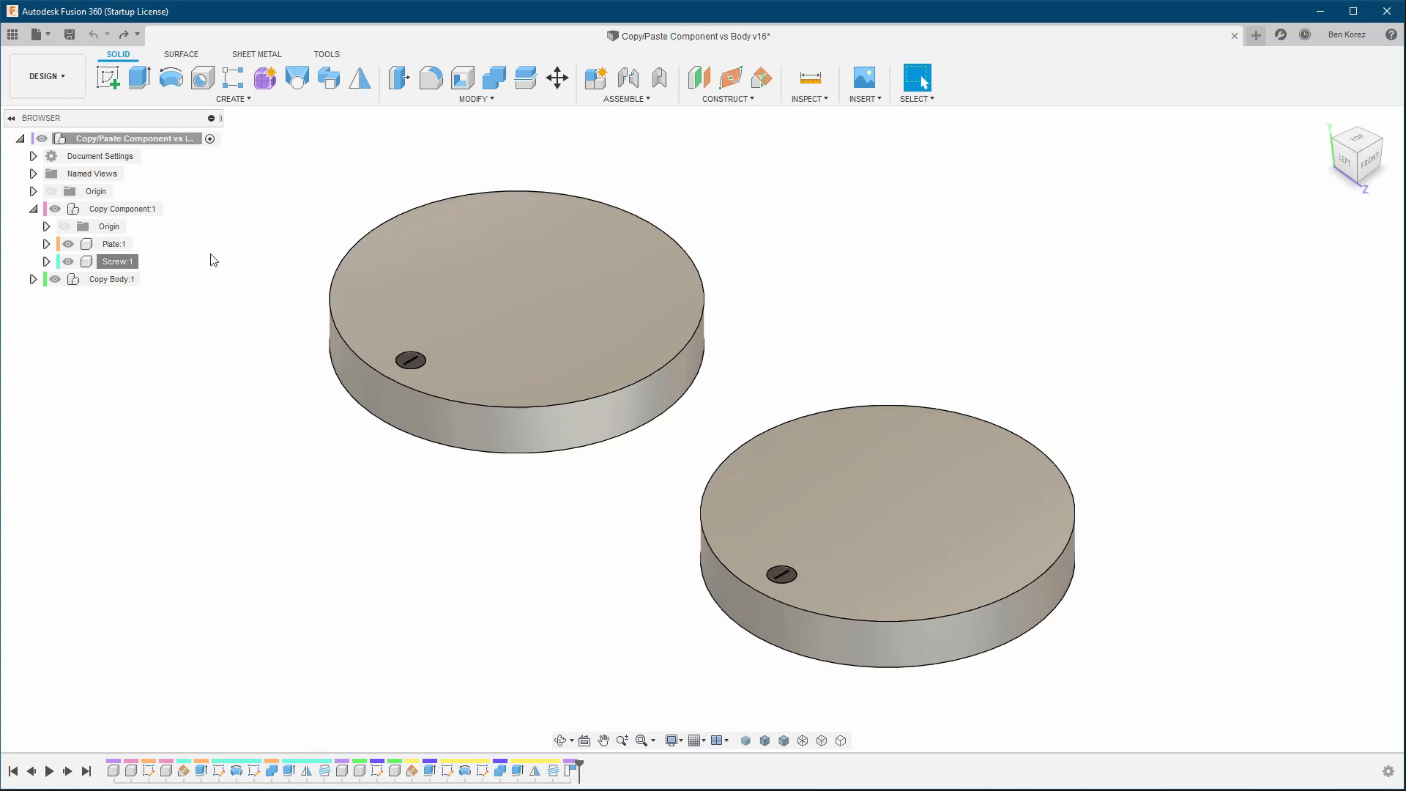
left_click(208, 170)
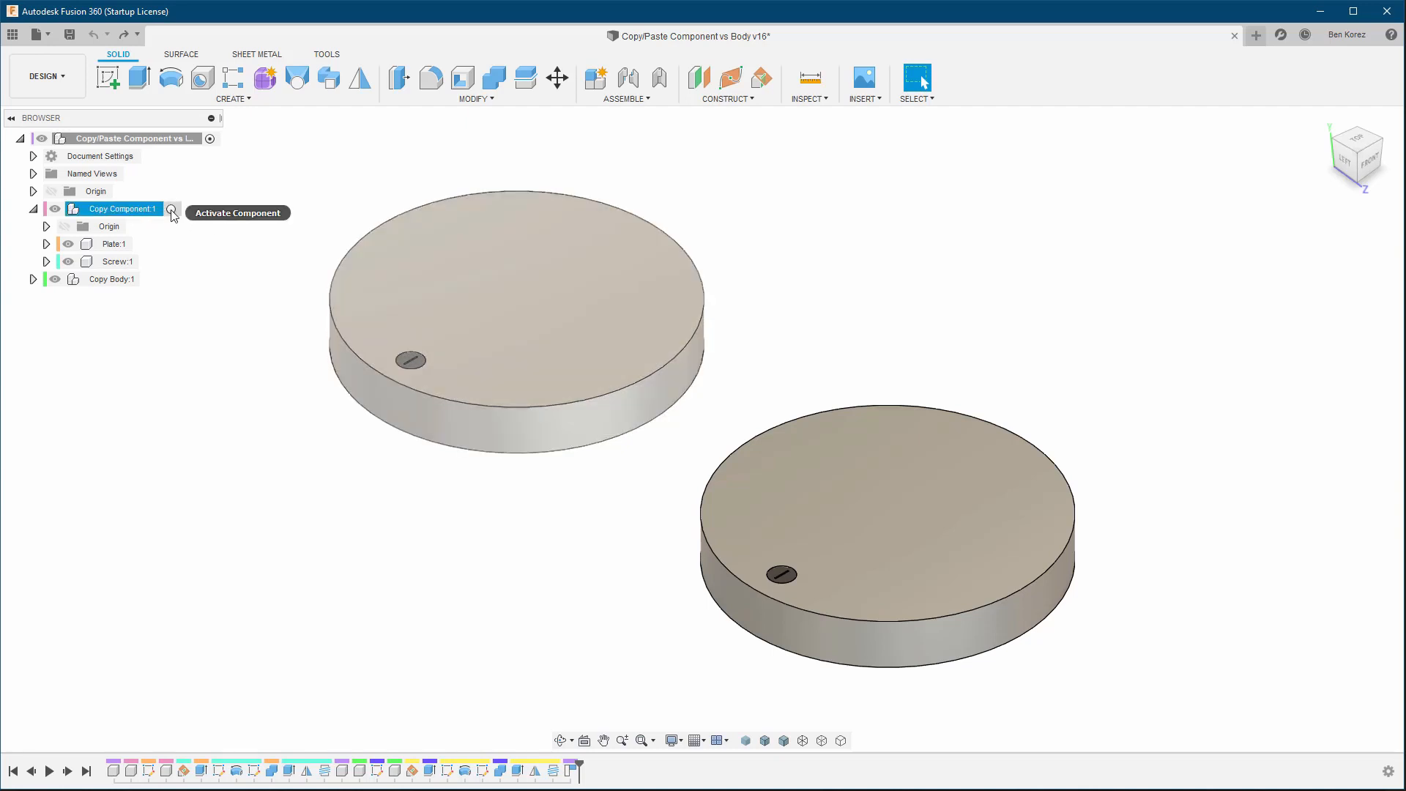
Make the Copy Component assembly the active component.
left_click(172, 210)
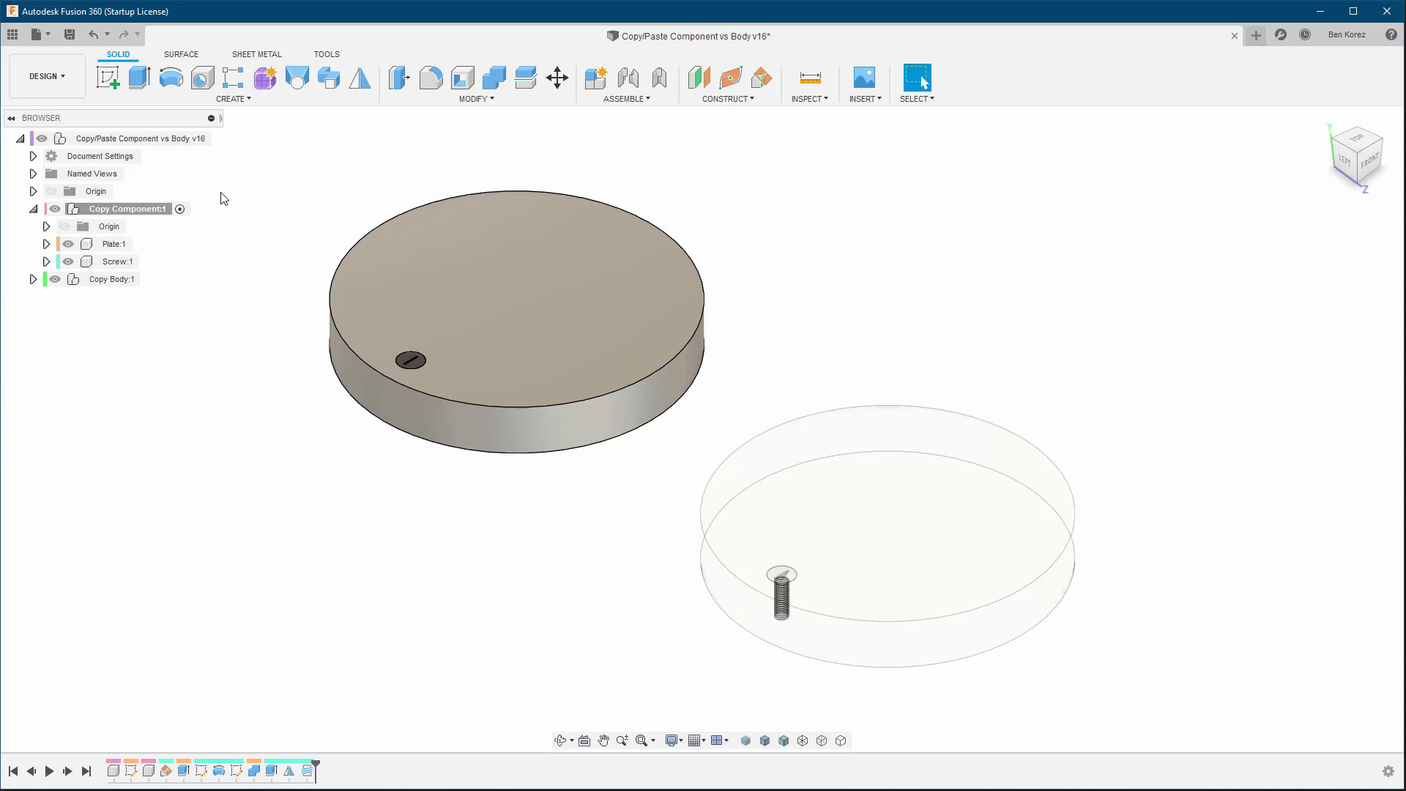
right_click(121, 139)
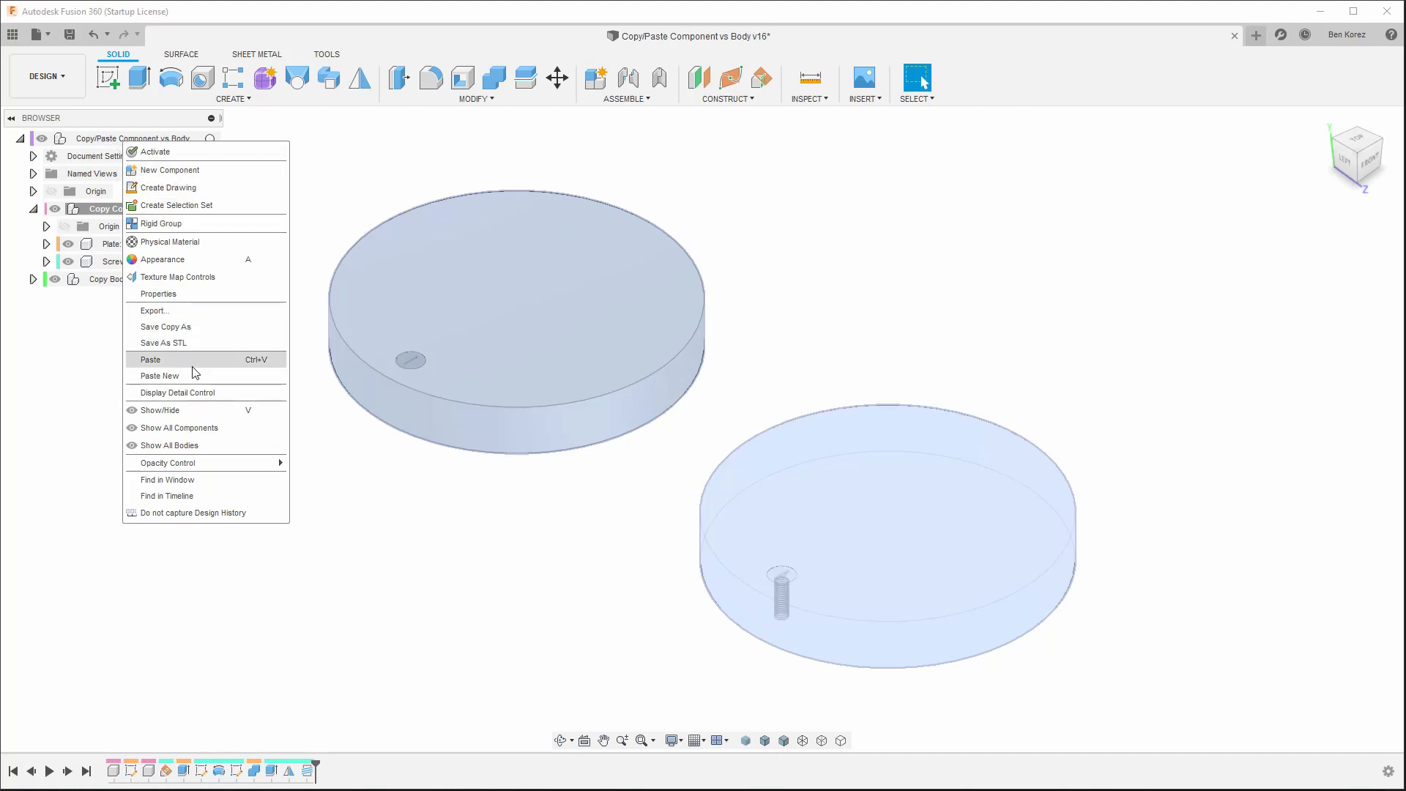
left_click(348, 157)
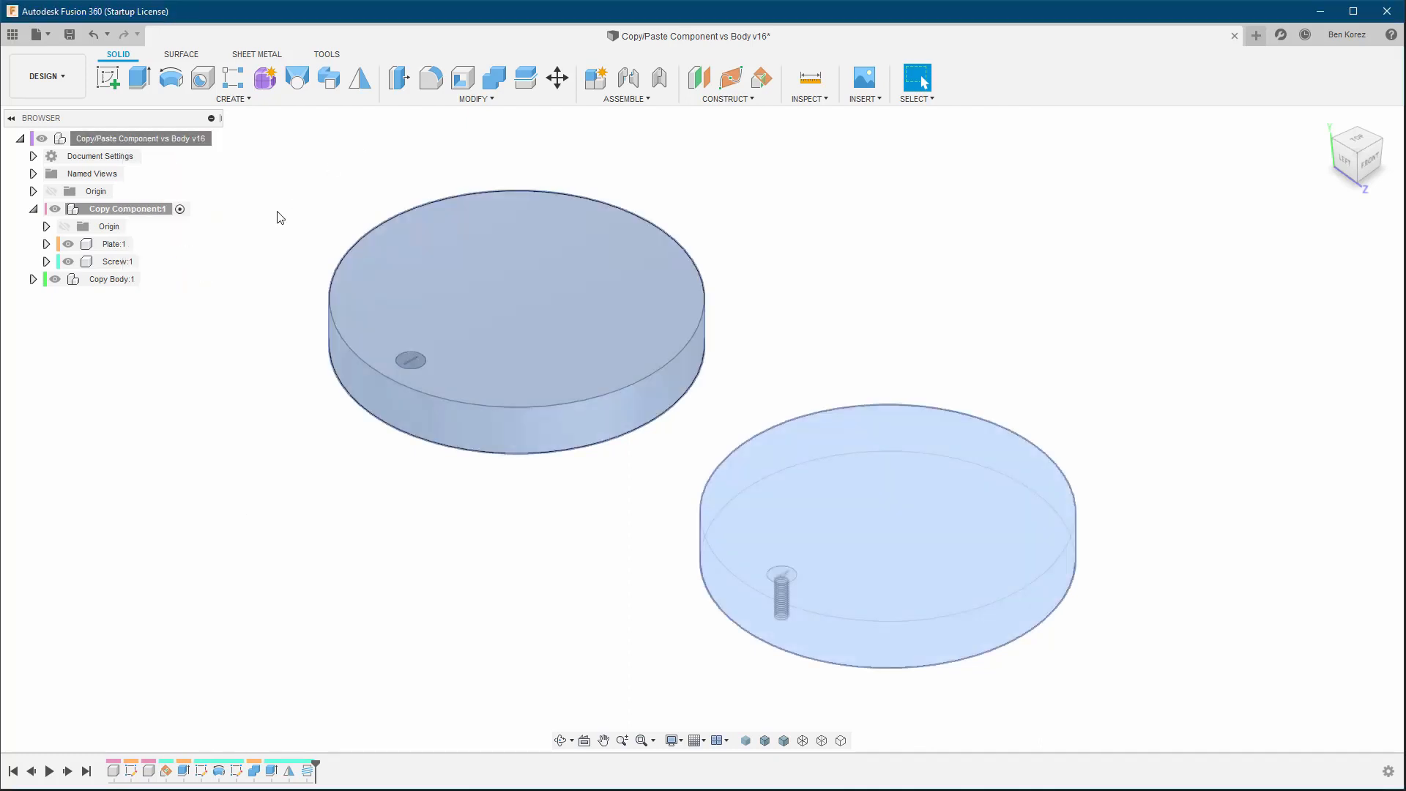
Paste the copied screw into Copy Component as a linked instance, moved 90 mm along X.
left_click(105, 213)
right_click(107, 212)
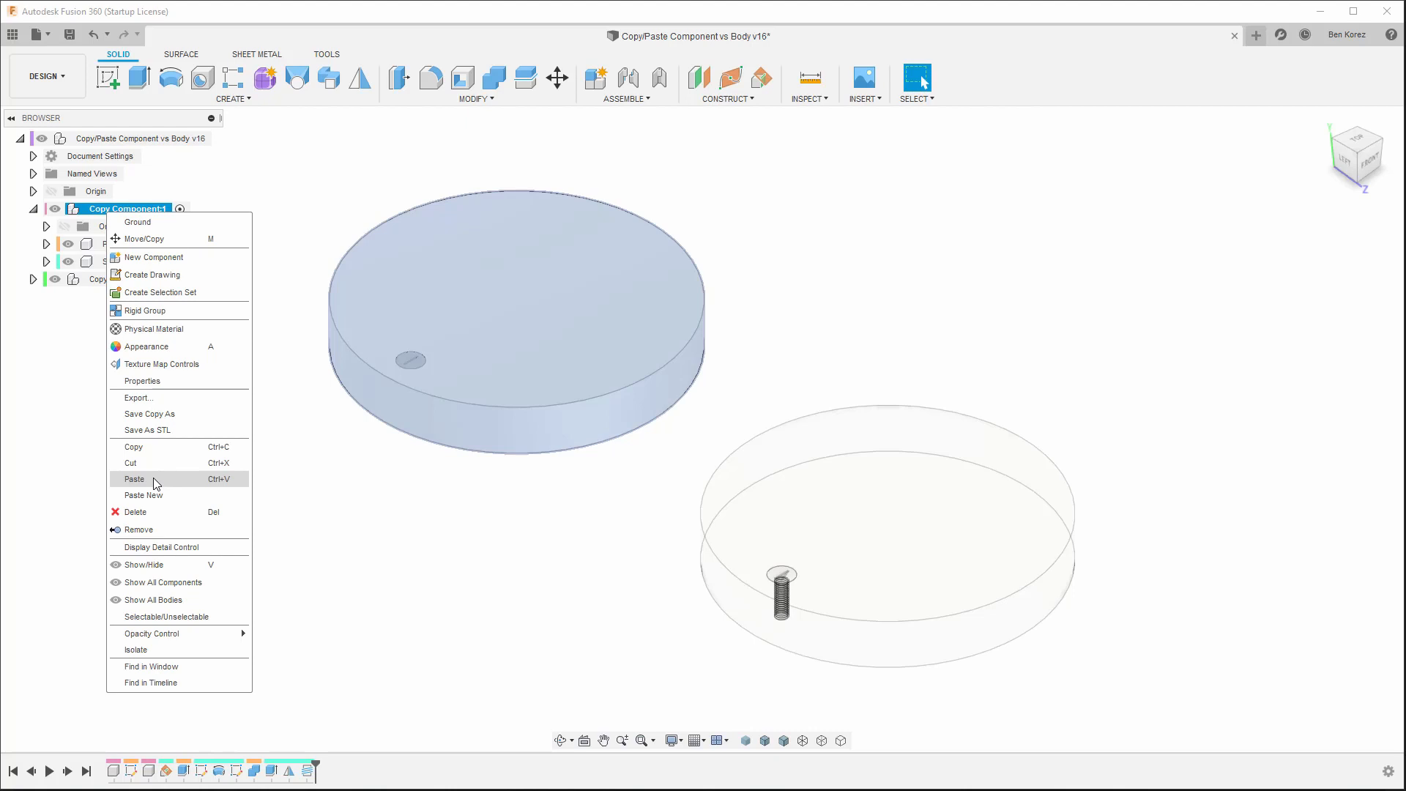
left_click(153, 478)
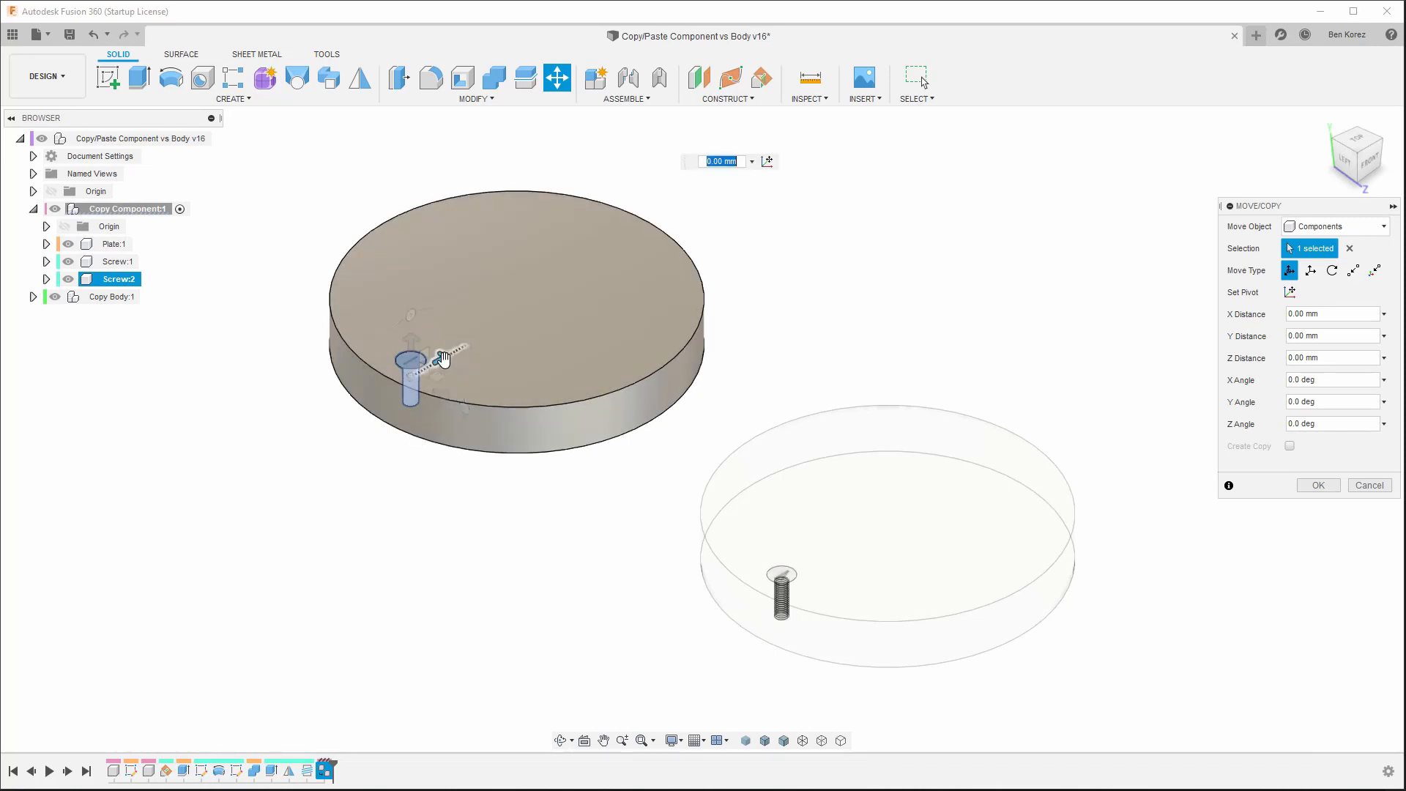
left_click_drag(444, 359, 557, 295)
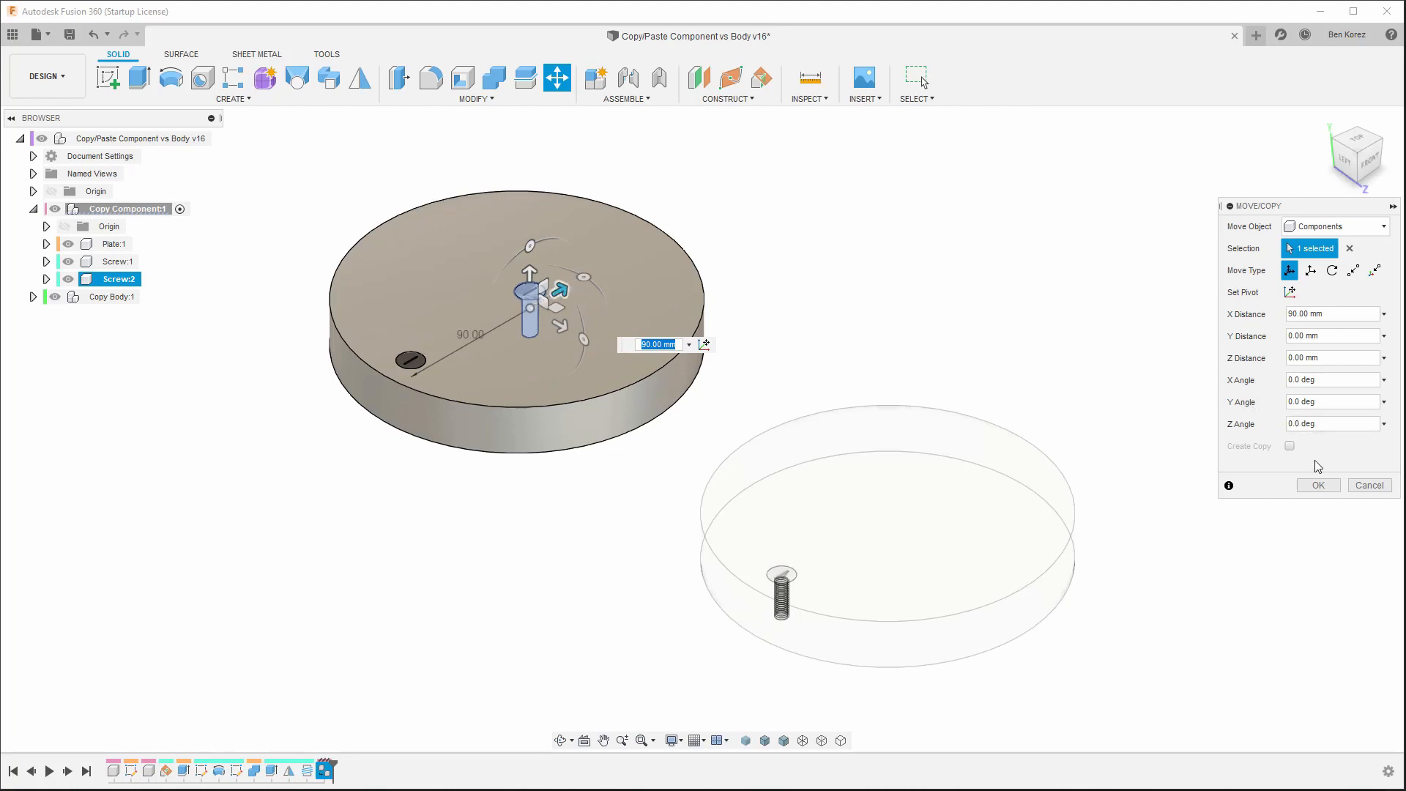
left_click(1320, 486)
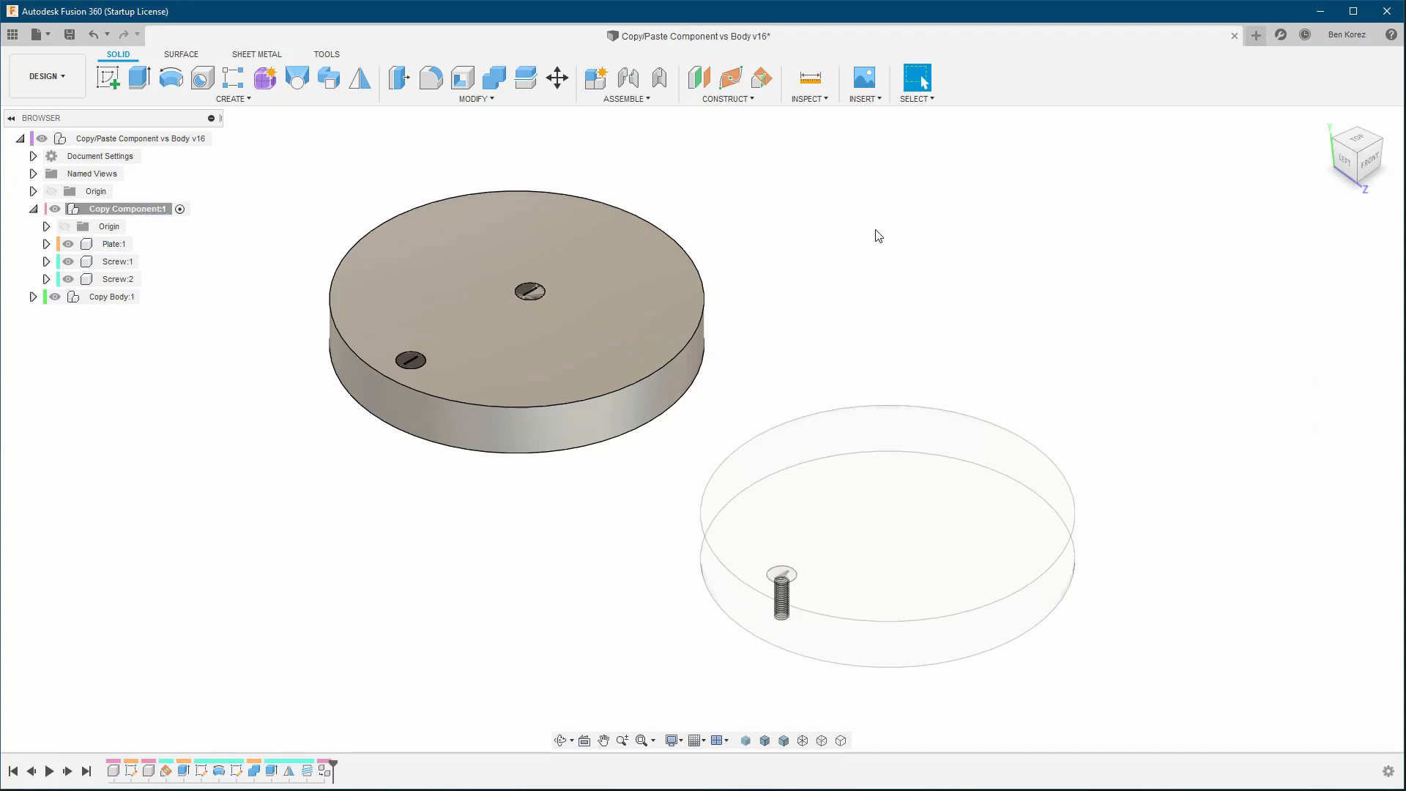
Paste the screw into Copy Component as a new independent component, moved 50 mm along X with its position captured.
right_click(108, 214)
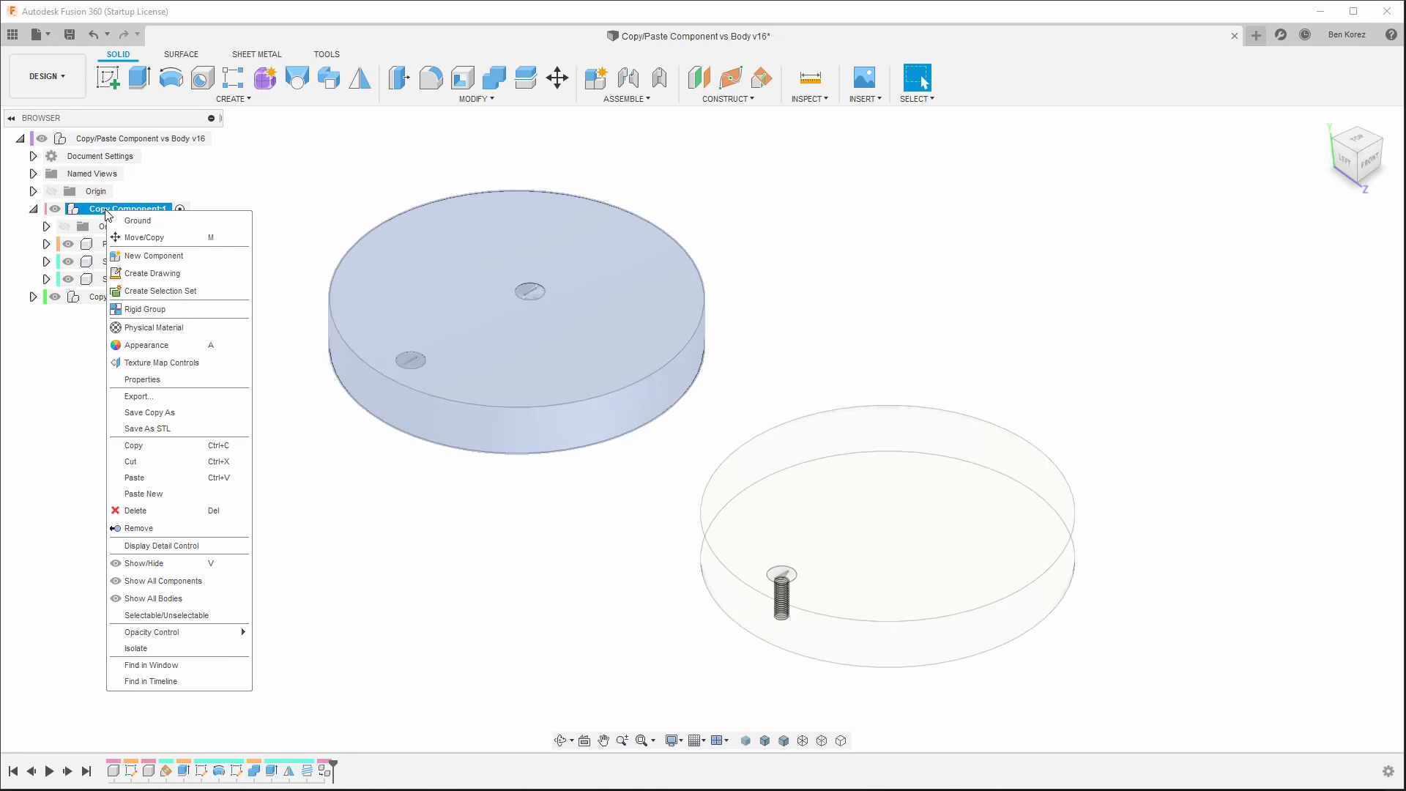
left_click(170, 497)
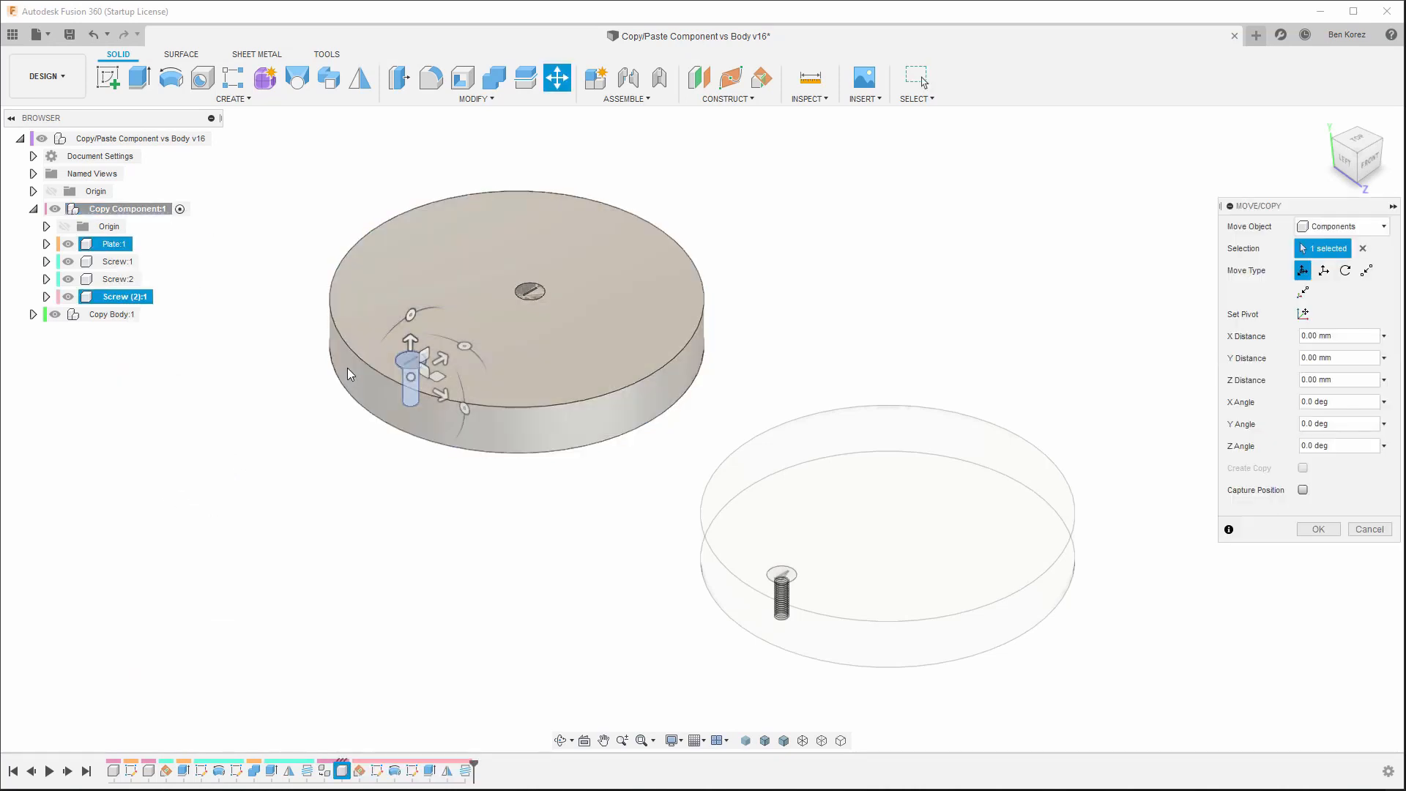
left_click_drag(444, 356, 509, 320)
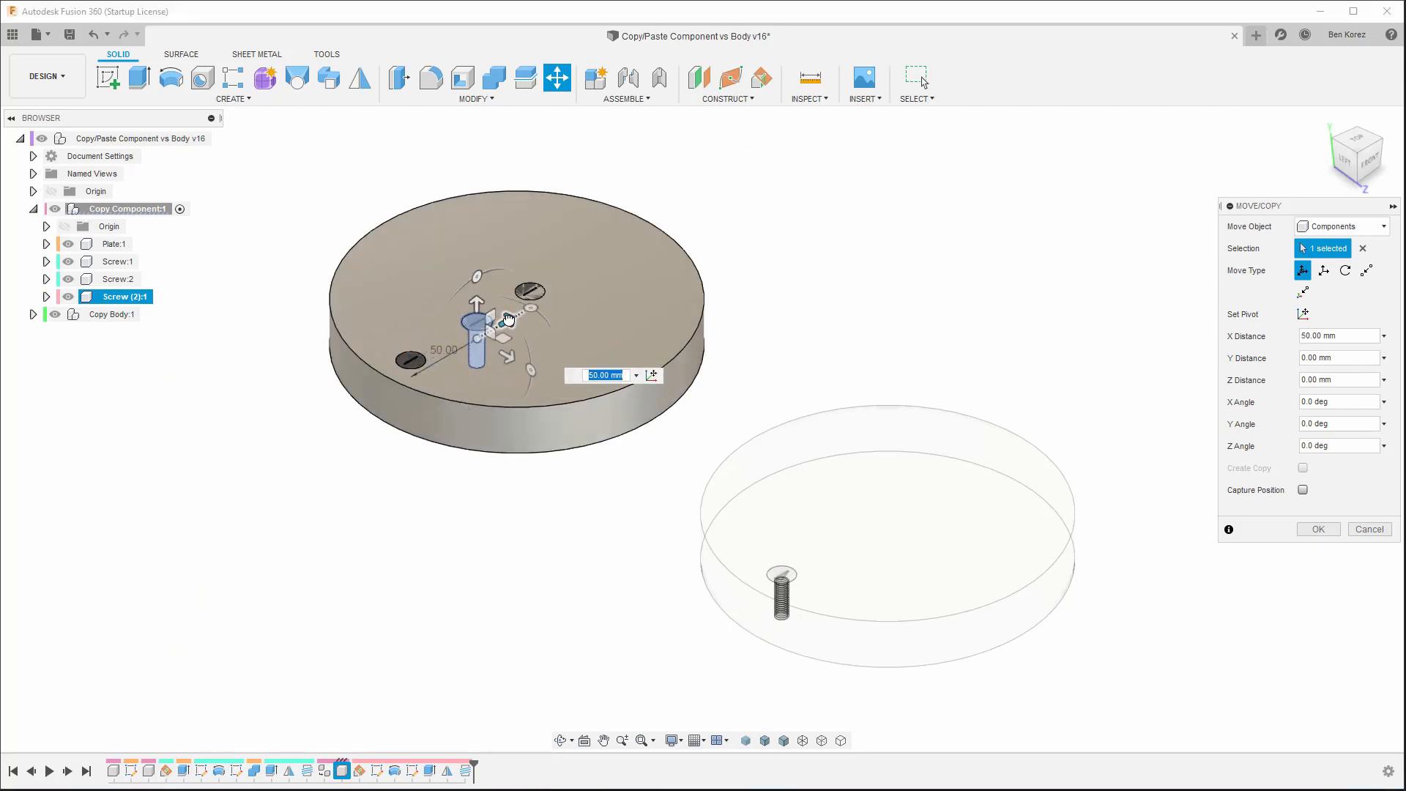
left_click(1303, 490)
left_click(1319, 529)
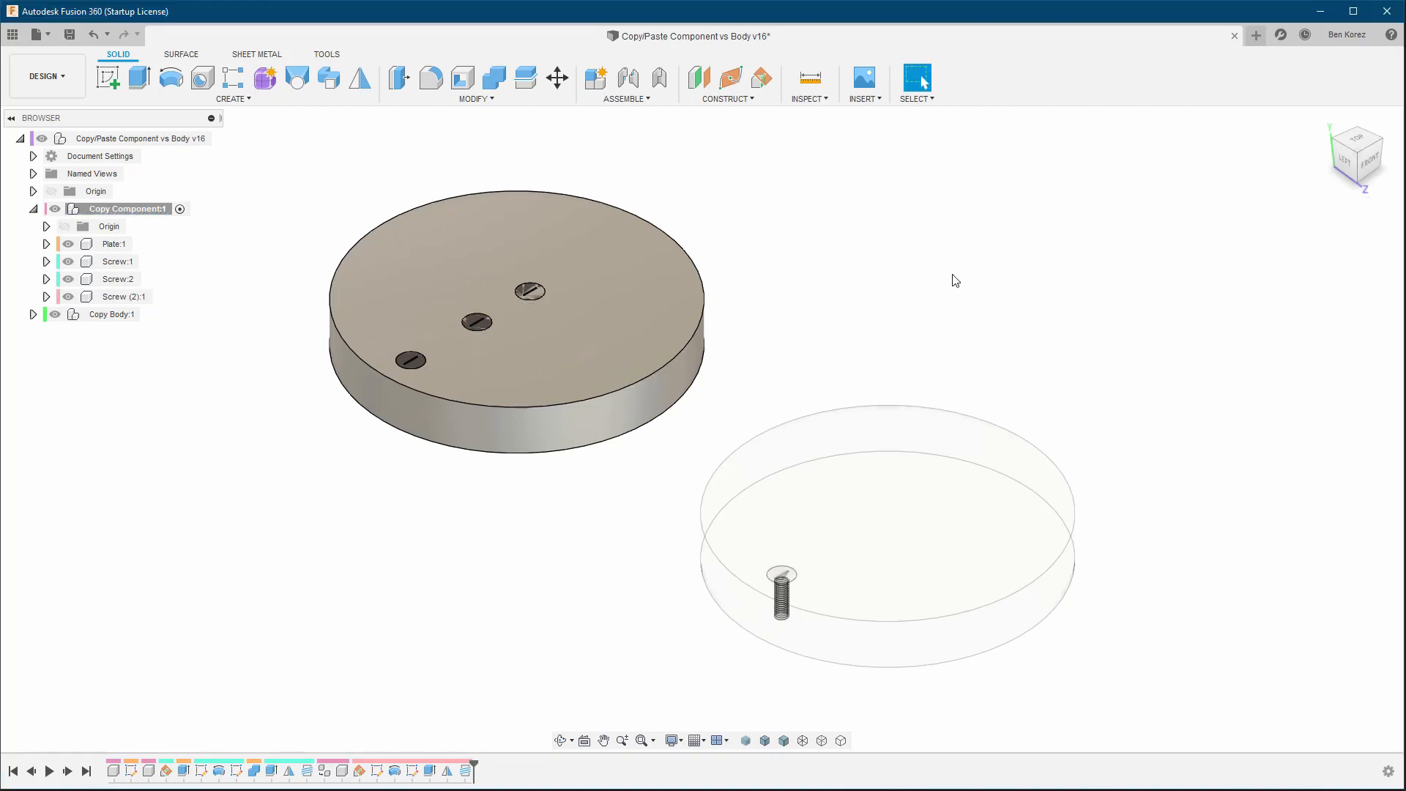
Hide the Plate component in Copy Component to expose the three screws.
scroll(410, 297, "up", 5)
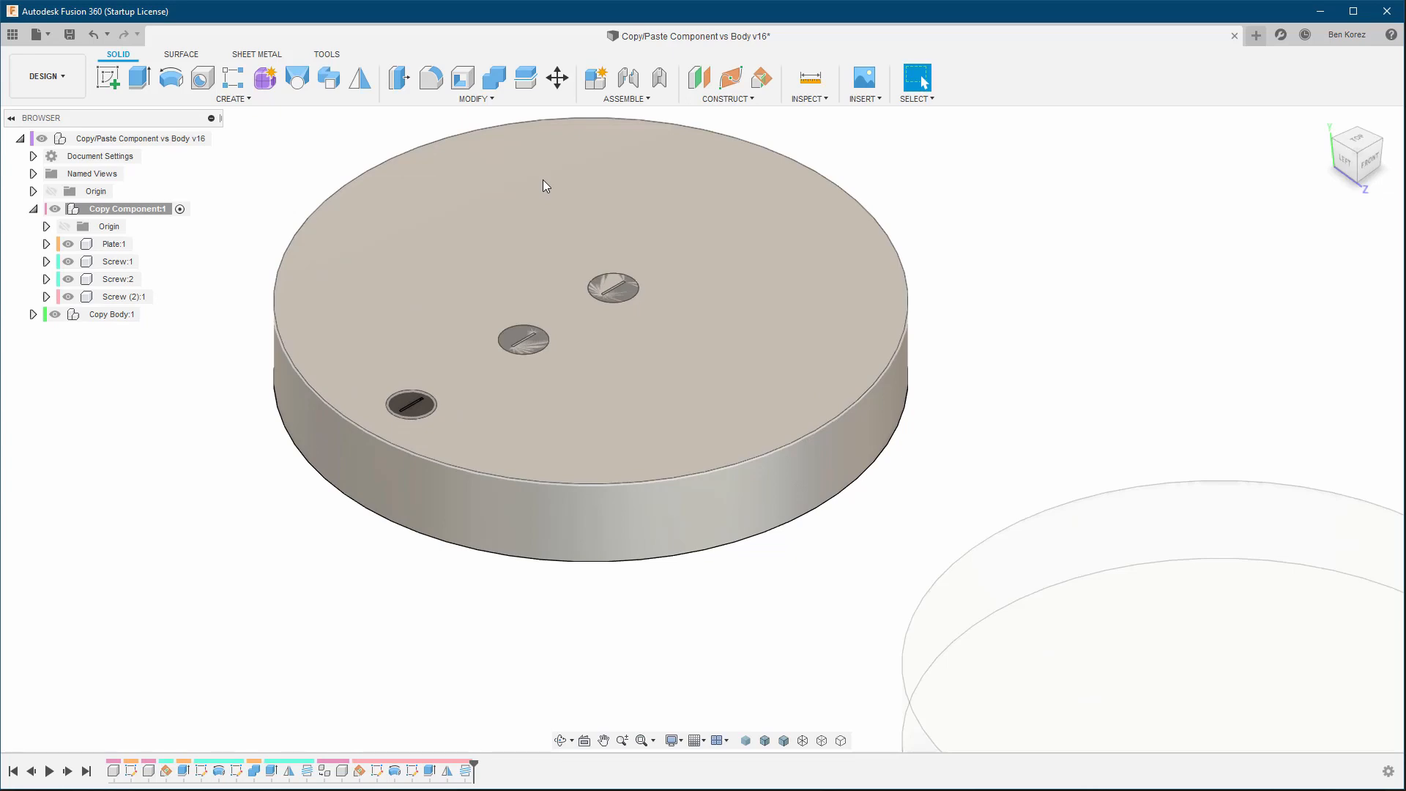
scroll(543, 179, "up", 3)
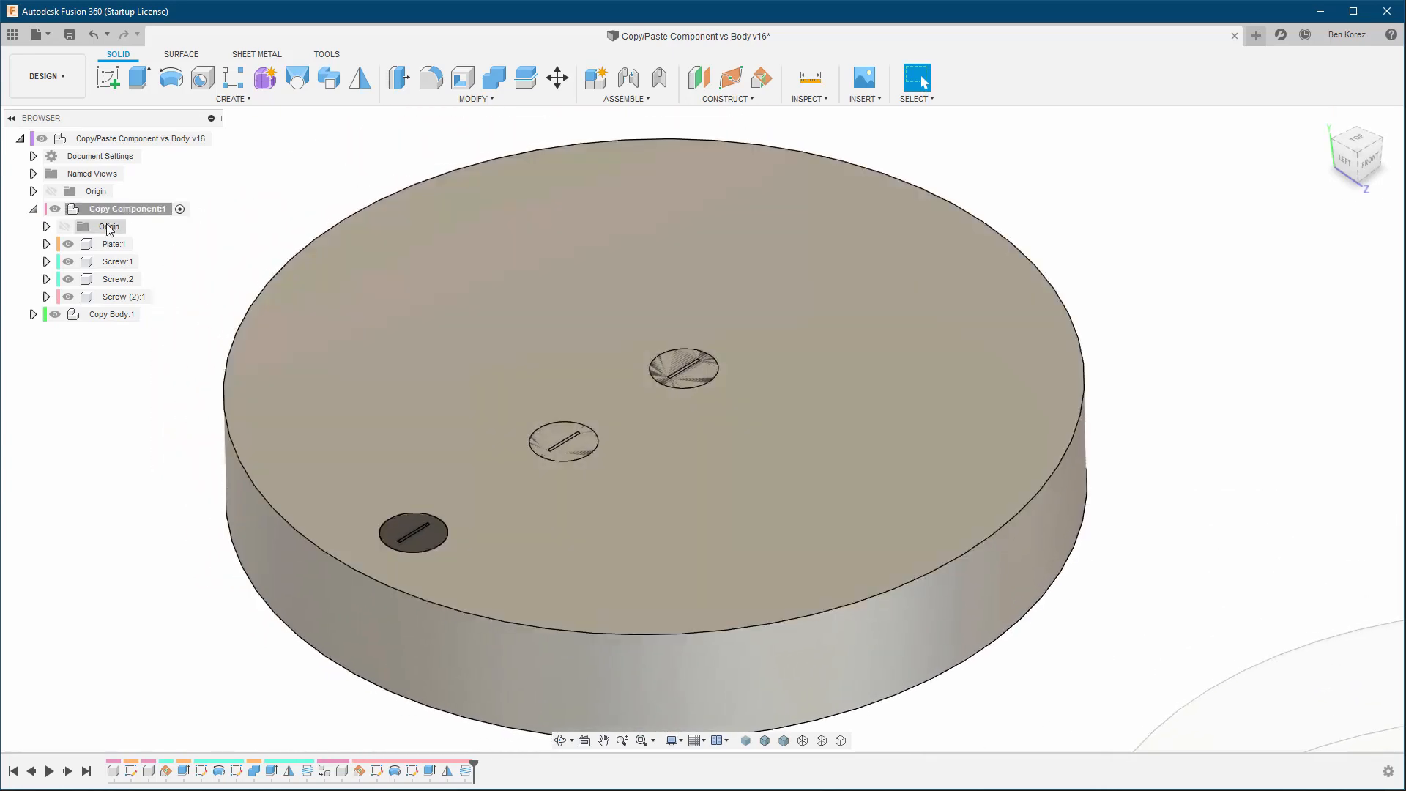
left_click(70, 245)
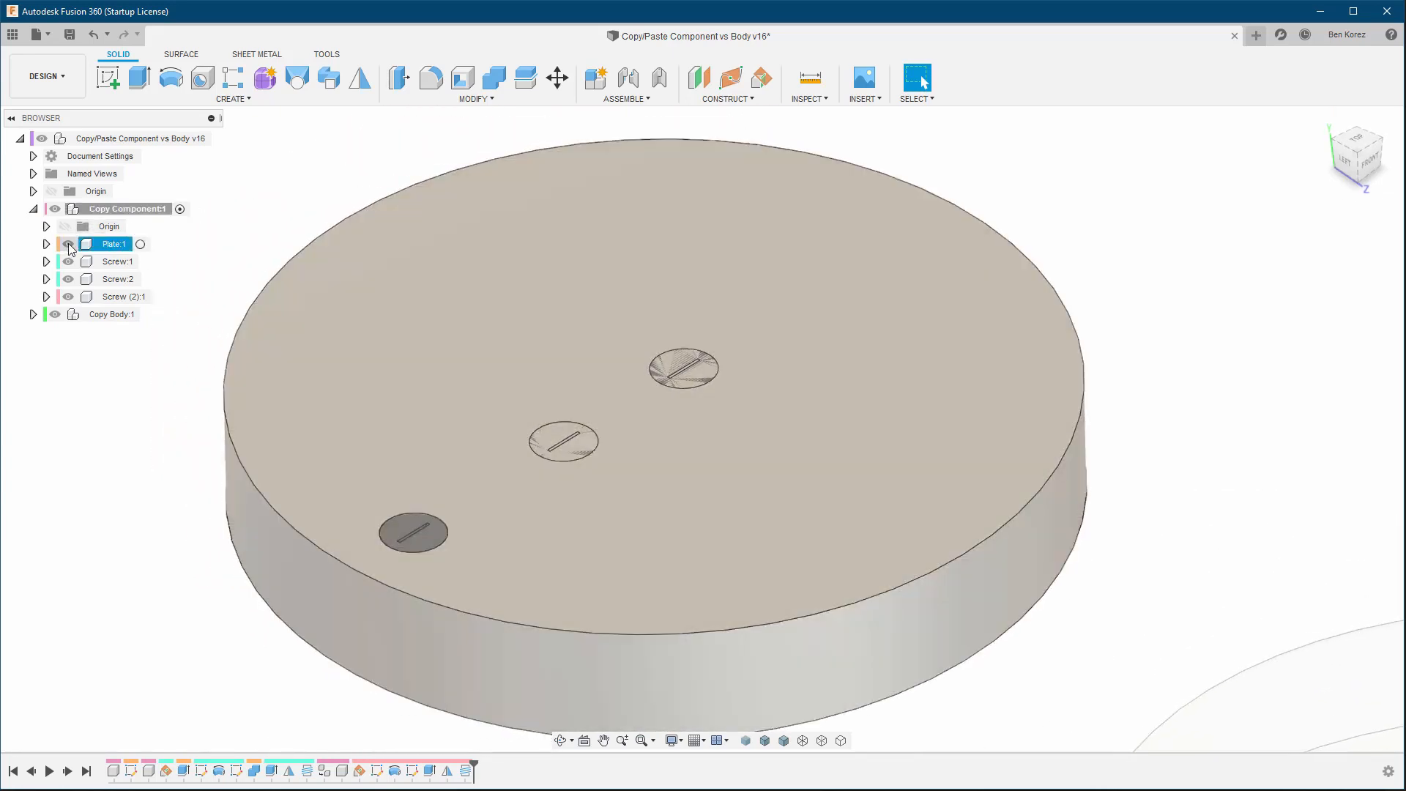
left_click(69, 244)
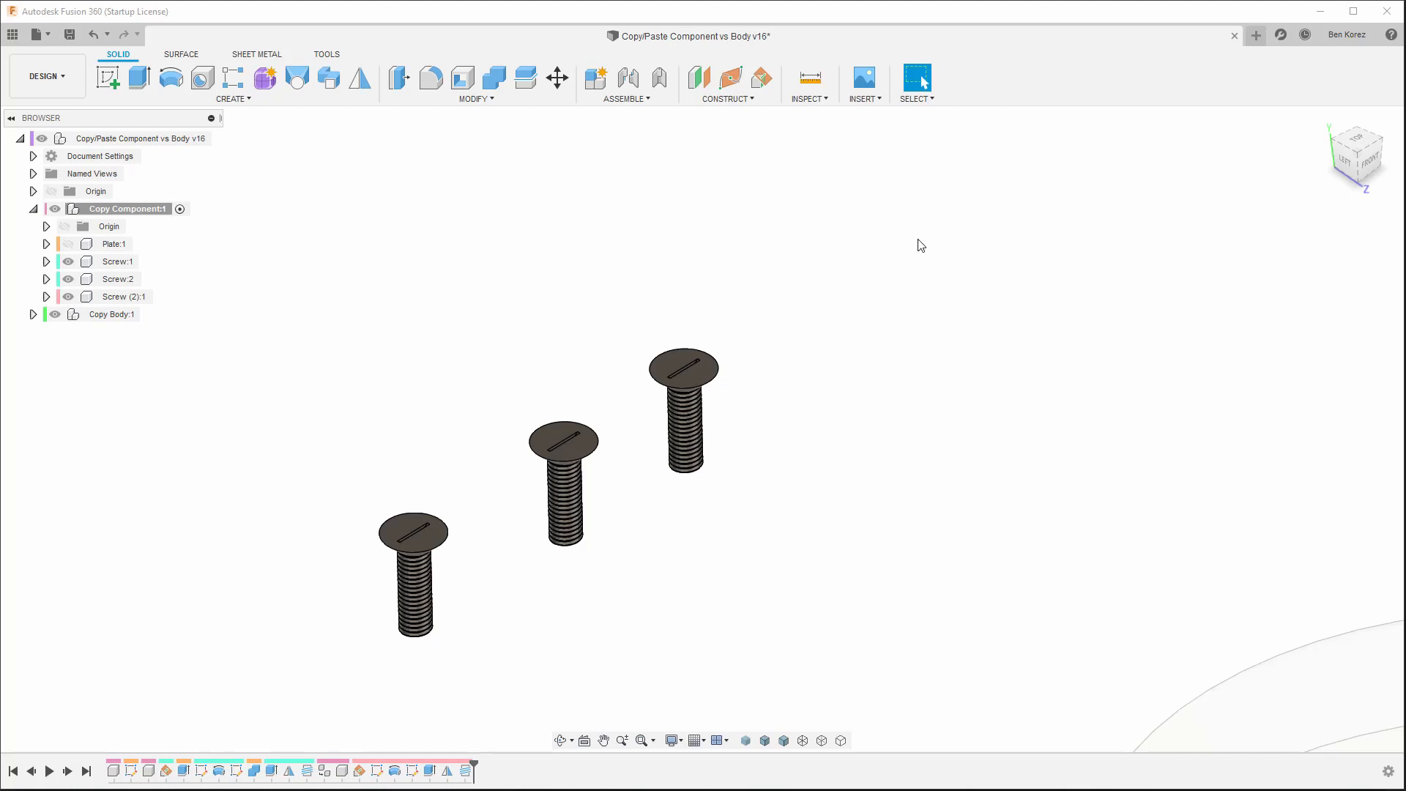
Delete the slot from the head of the original screw by removing its slot face.
scroll(917, 249, "down", 1)
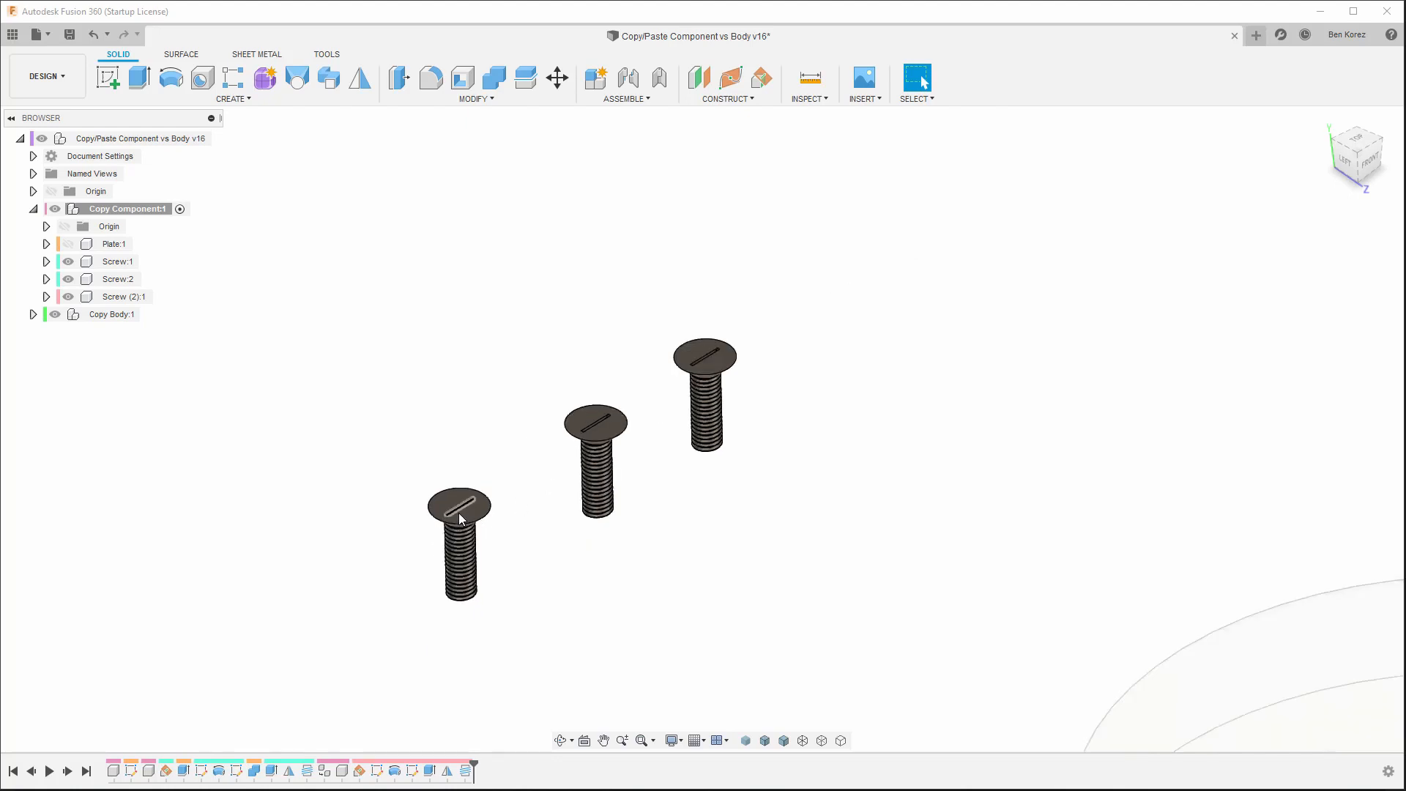
scroll(460, 518, "up", 5)
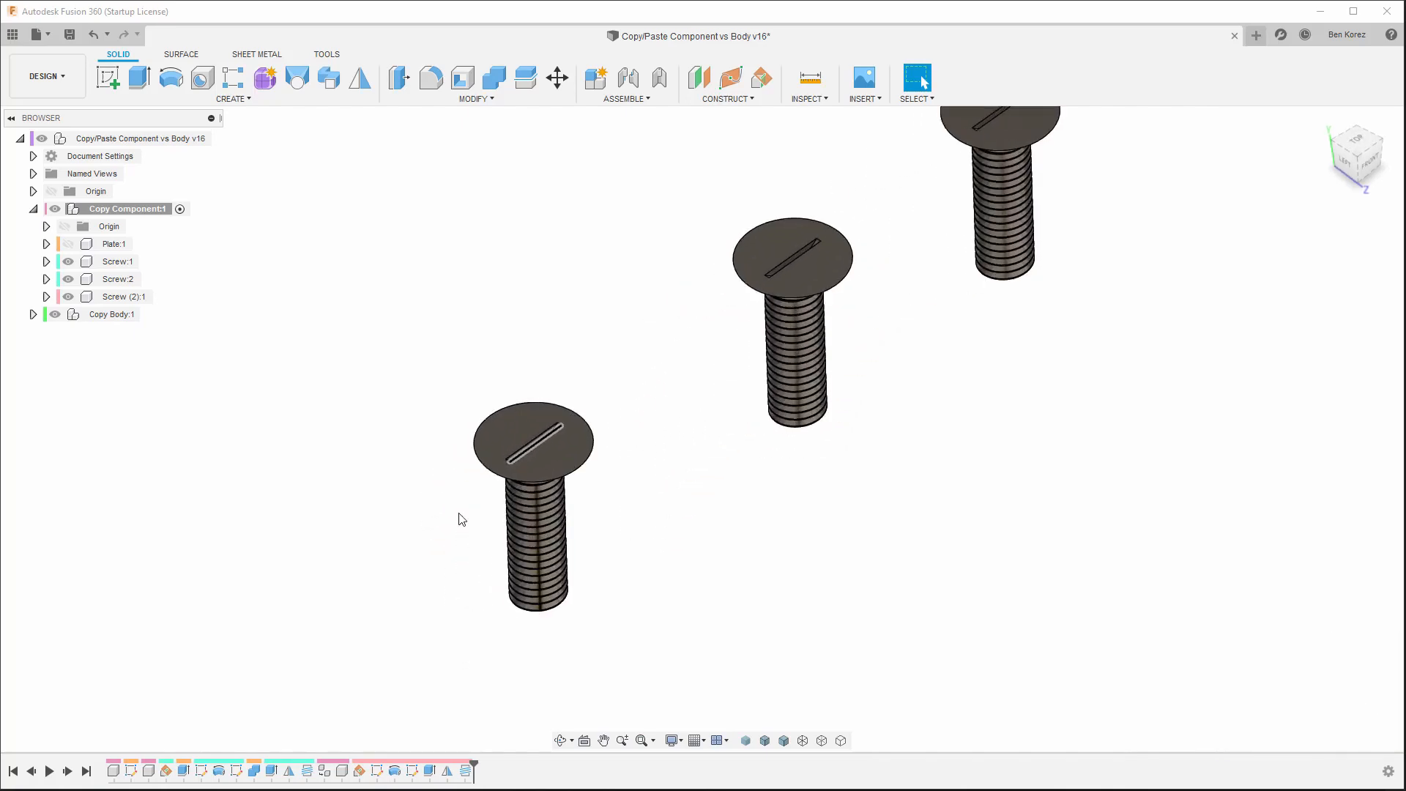
scroll(459, 517, "up", 3)
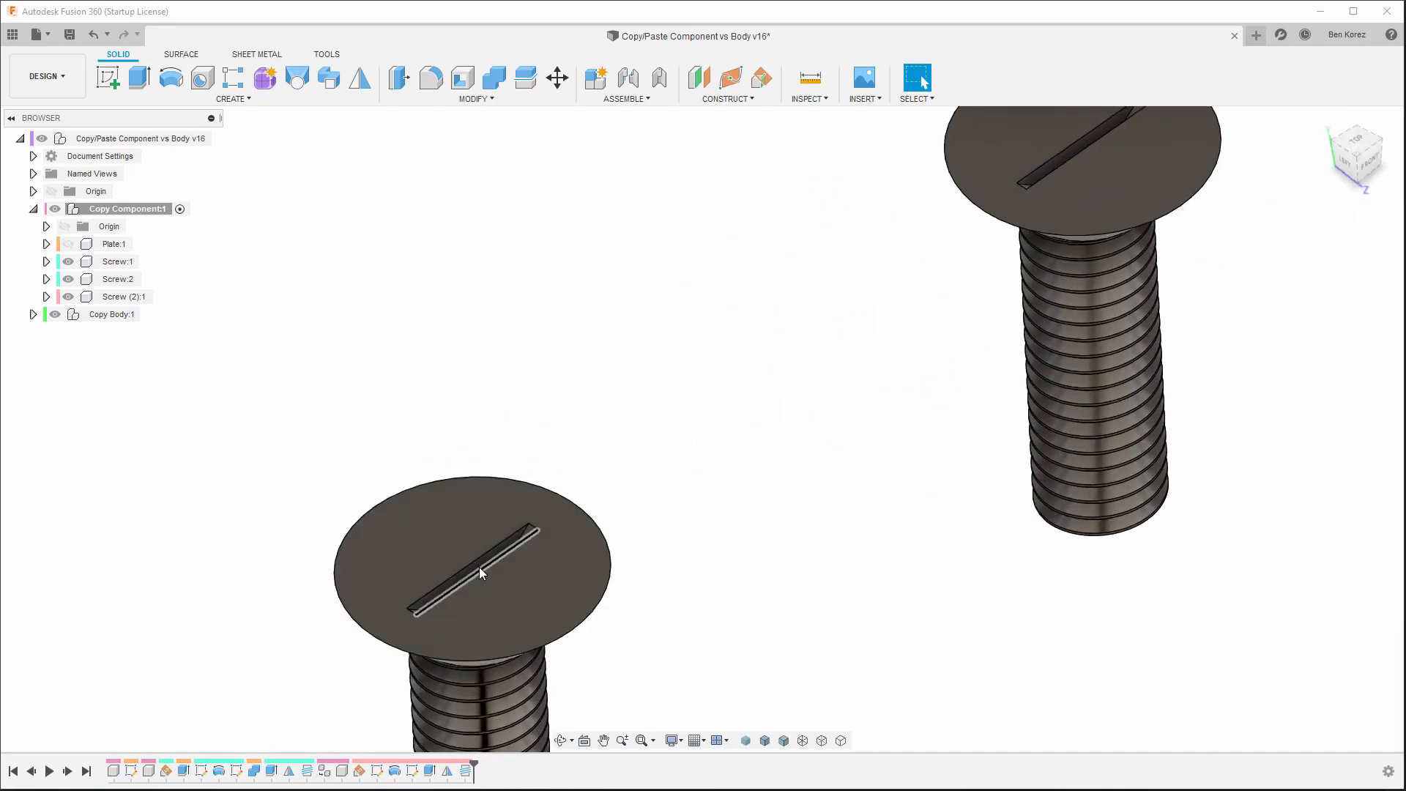
left_click(482, 561)
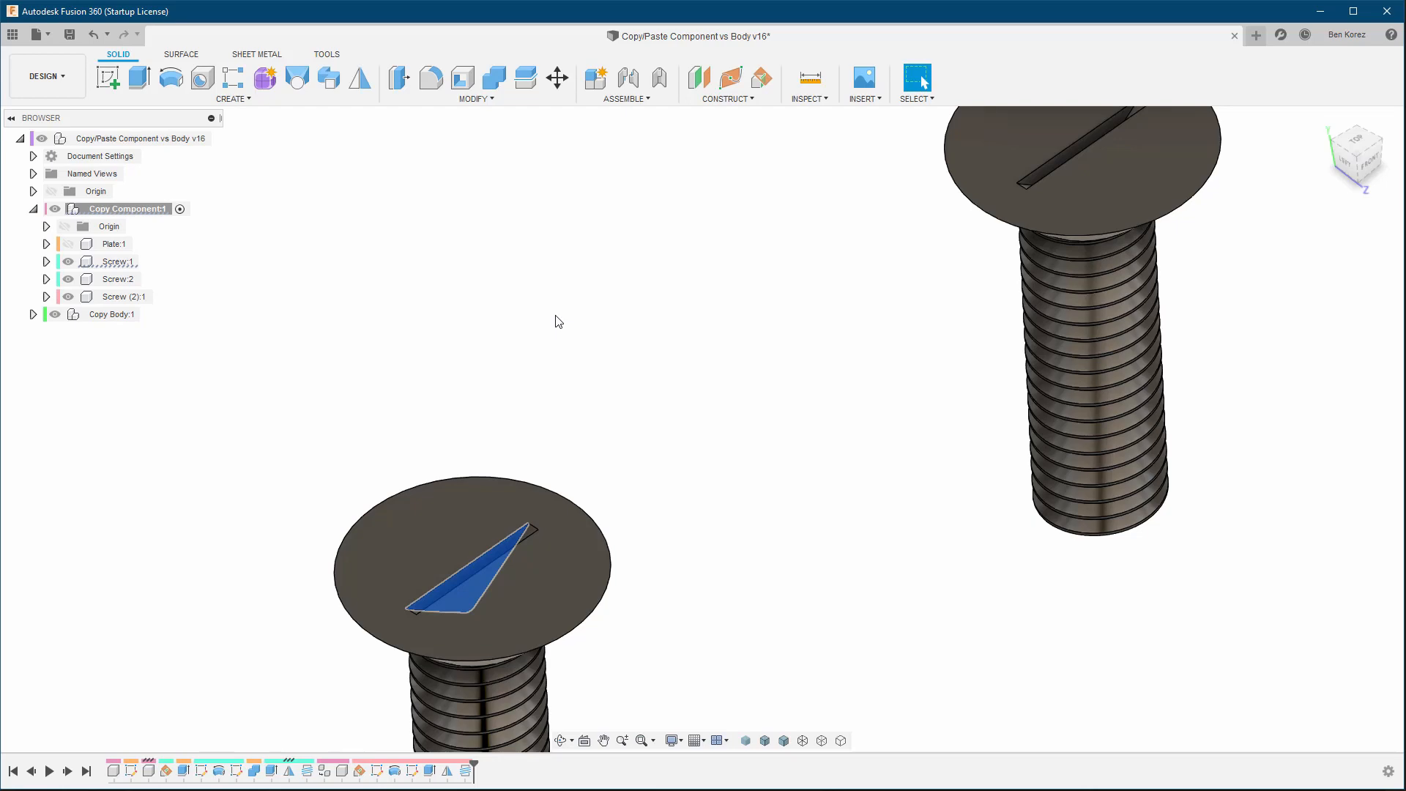
scroll(558, 321, "down", 2)
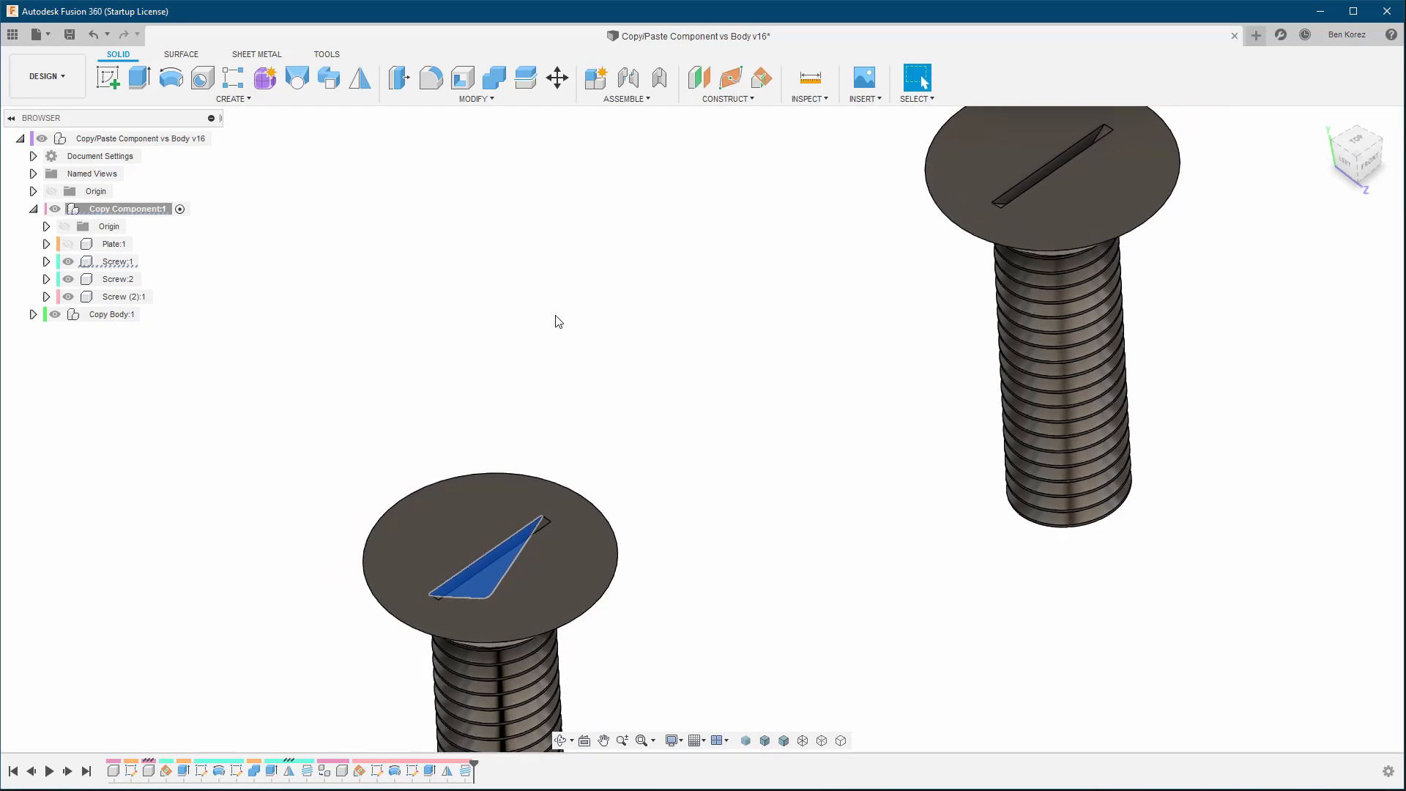
scroll(559, 321, "up", 2)
scroll(535, 305, "down", 3)
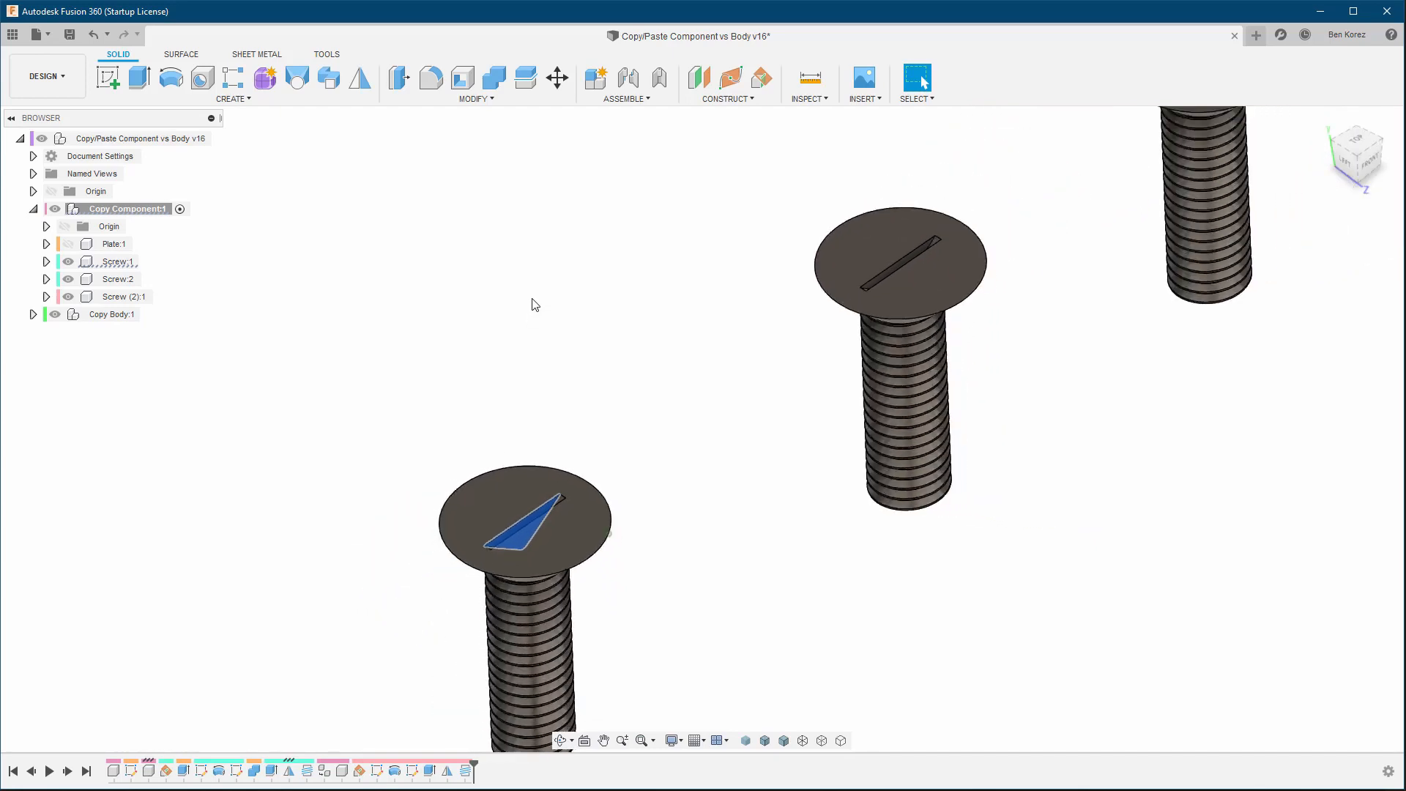
scroll(536, 304, "down", 3)
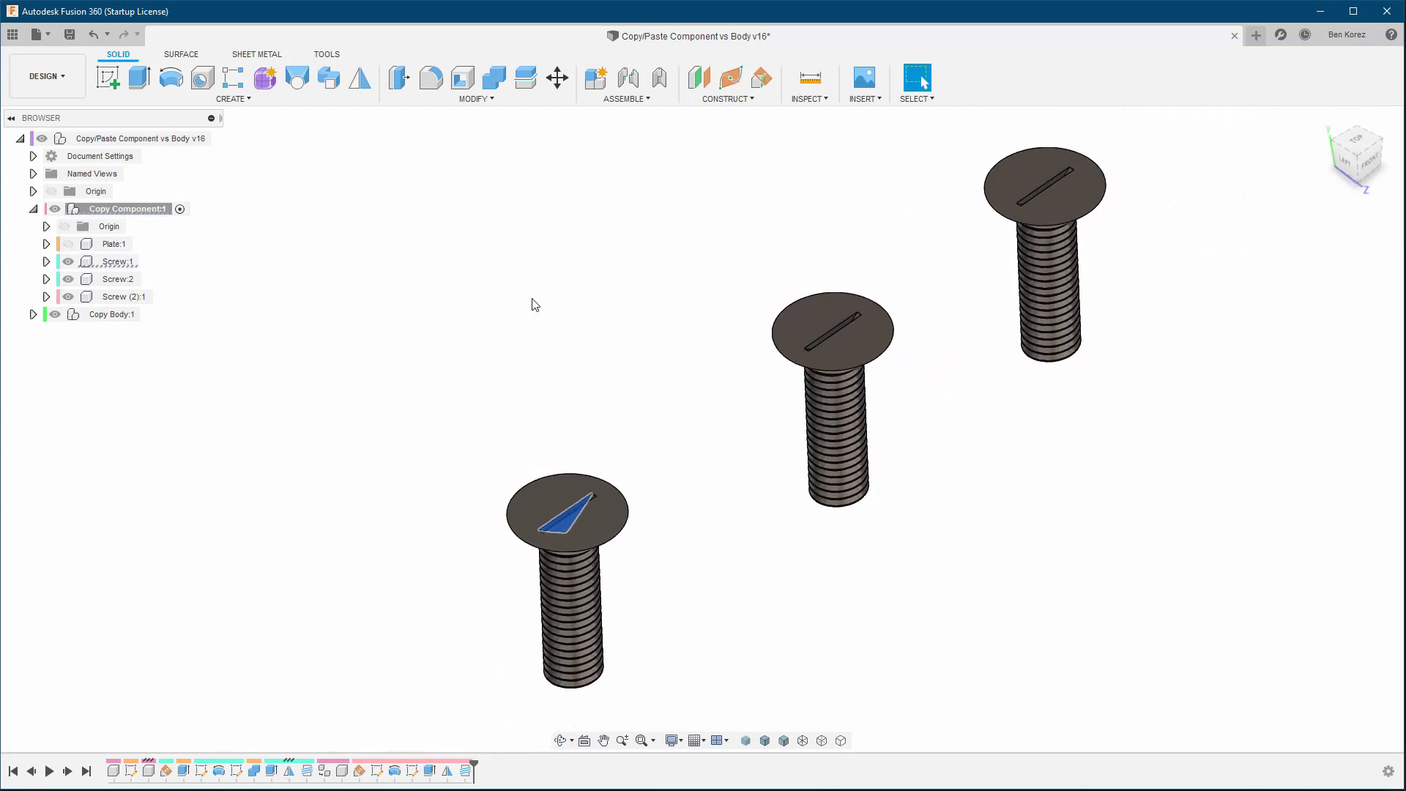
key("Delete")
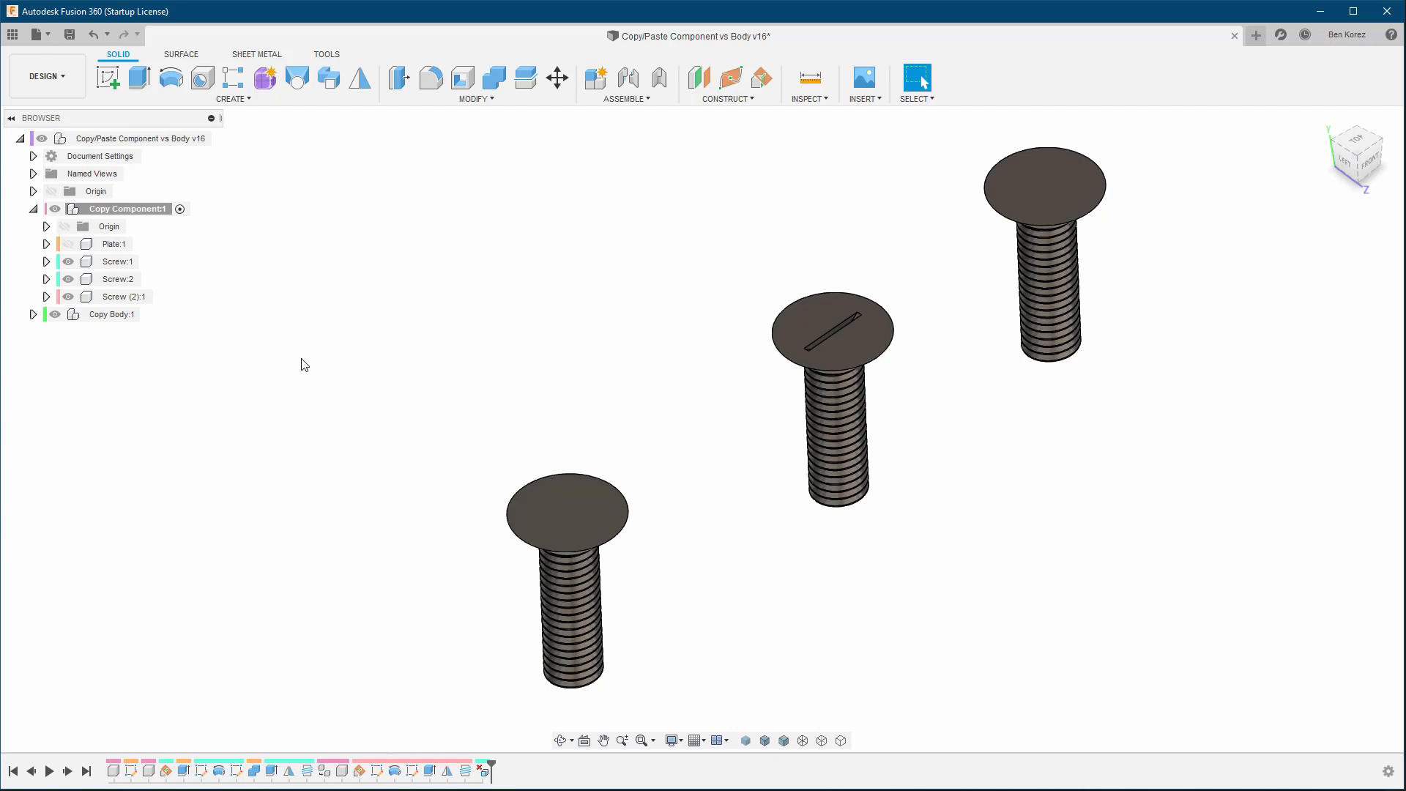
Turn on component color cycling so the screws are colored by component.
left_click(331, 55)
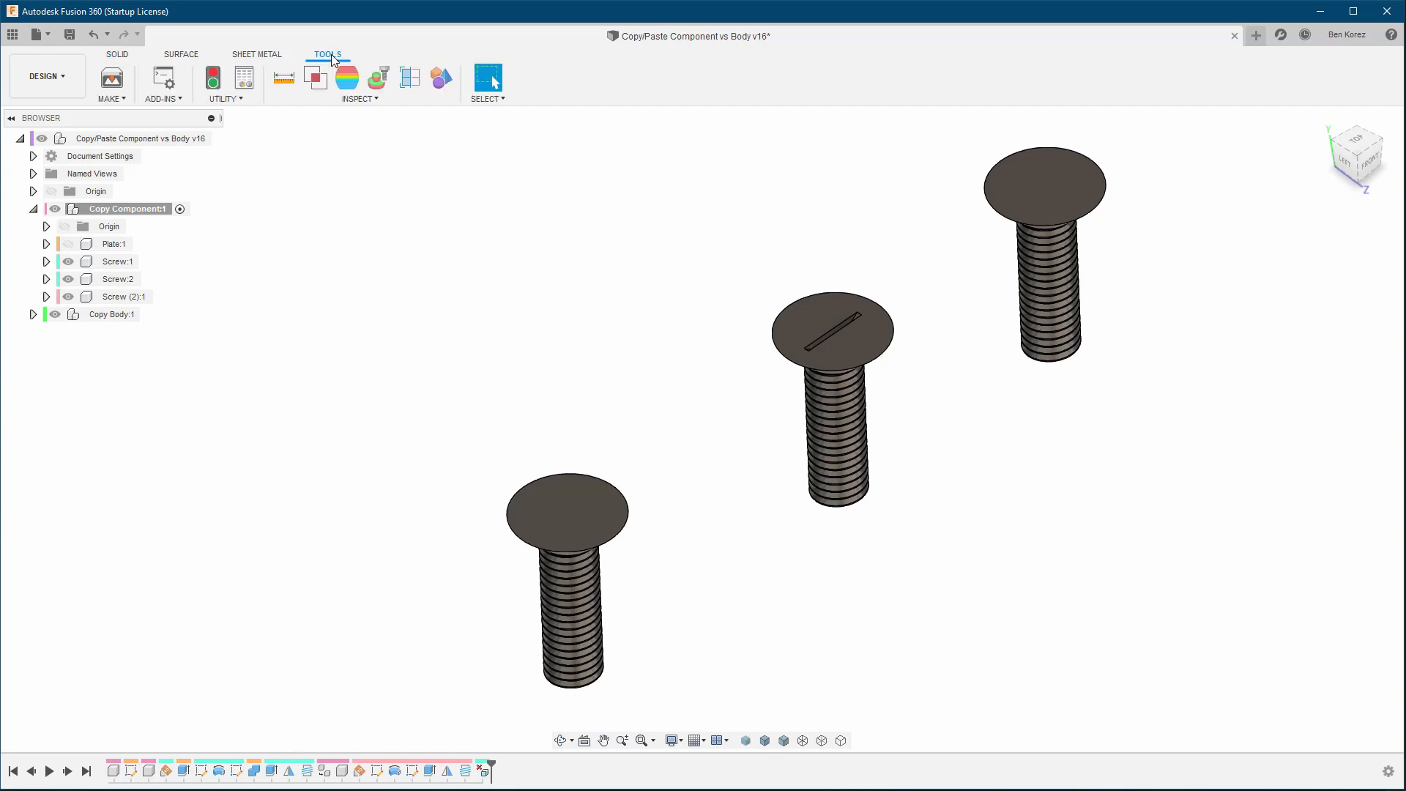
left_click(441, 82)
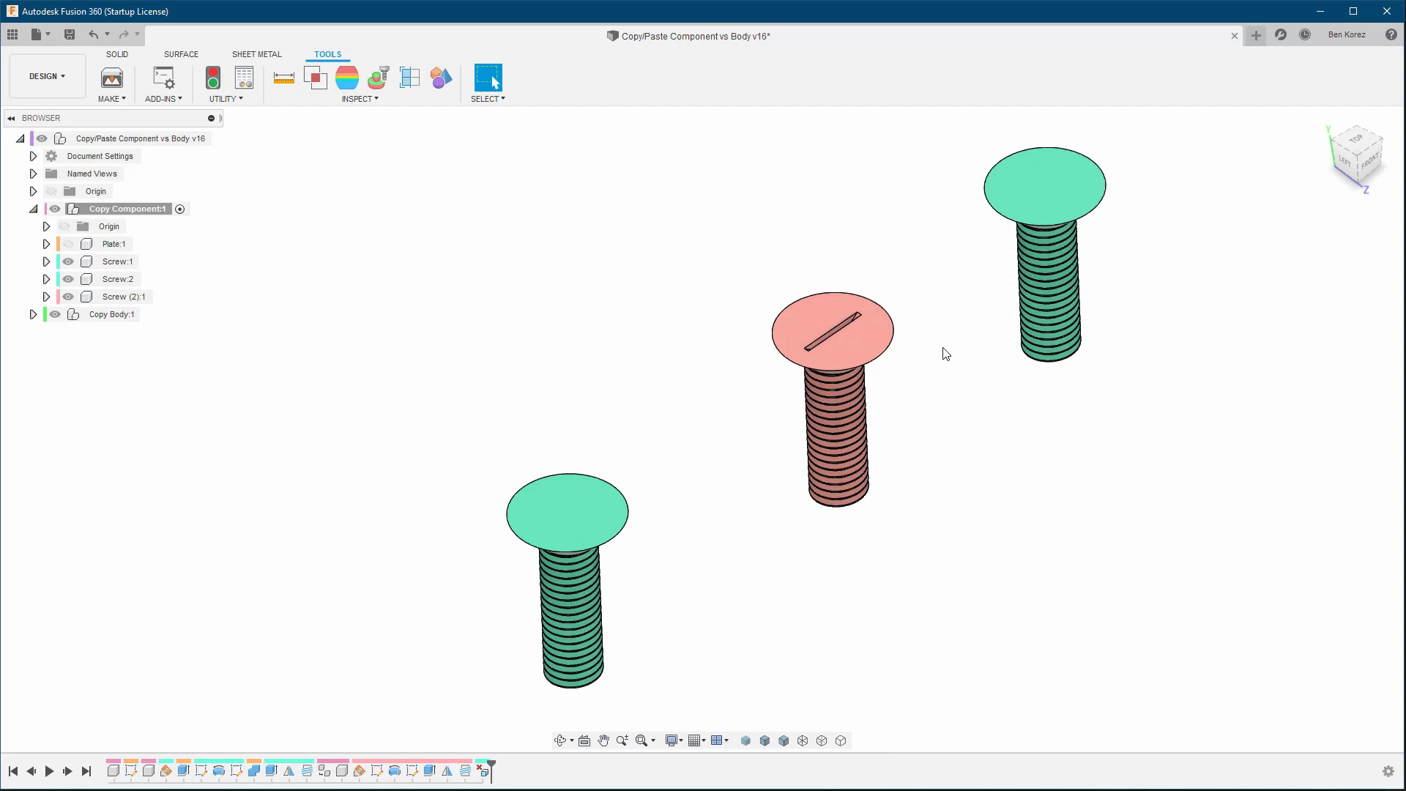
left_click(120, 55)
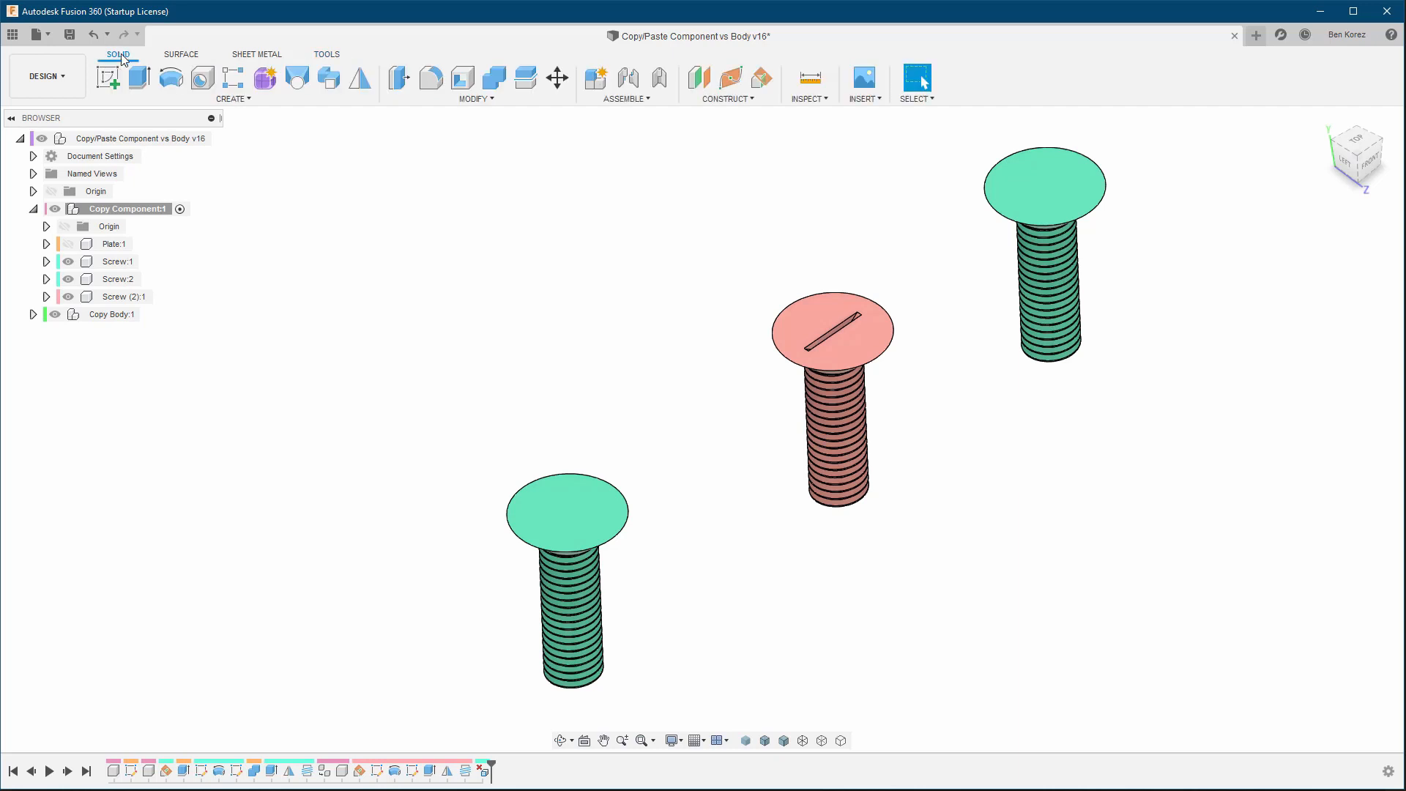
left_click(144, 211)
scroll(419, 304, "down", 3)
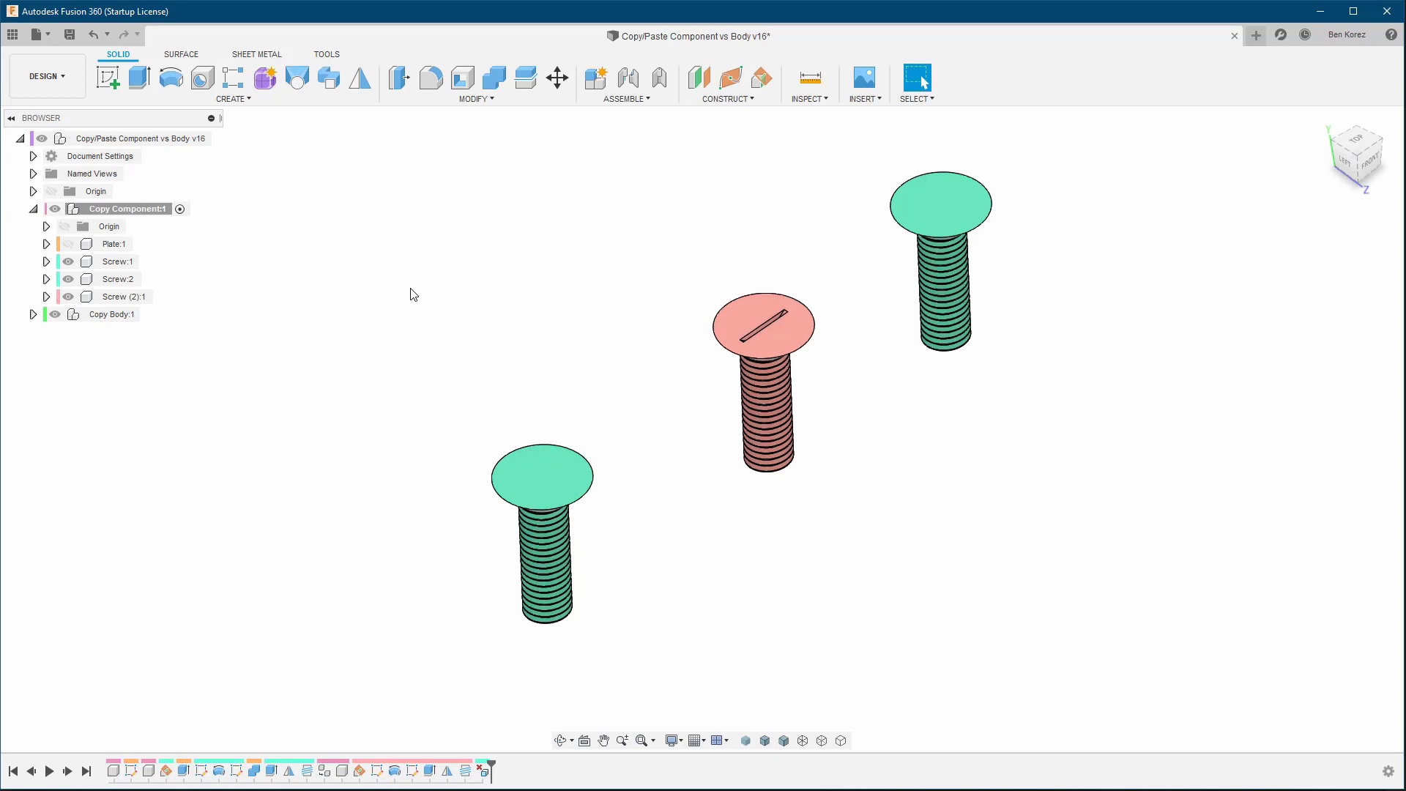
Undo the slot deletion and both screw pastes, and turn off component color cycling.
left_click(91, 36)
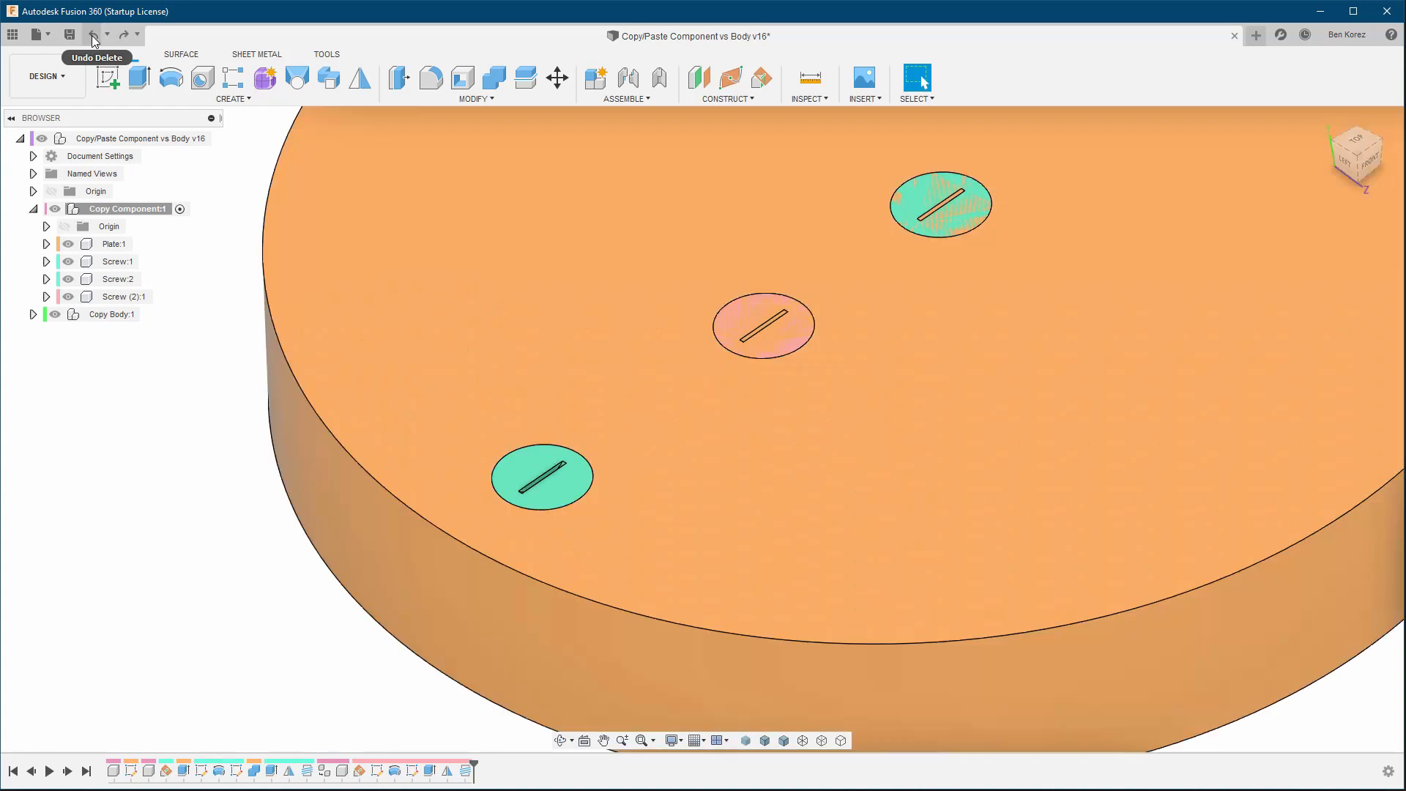
left_click(91, 36)
left_click(90, 35)
left_click(92, 37)
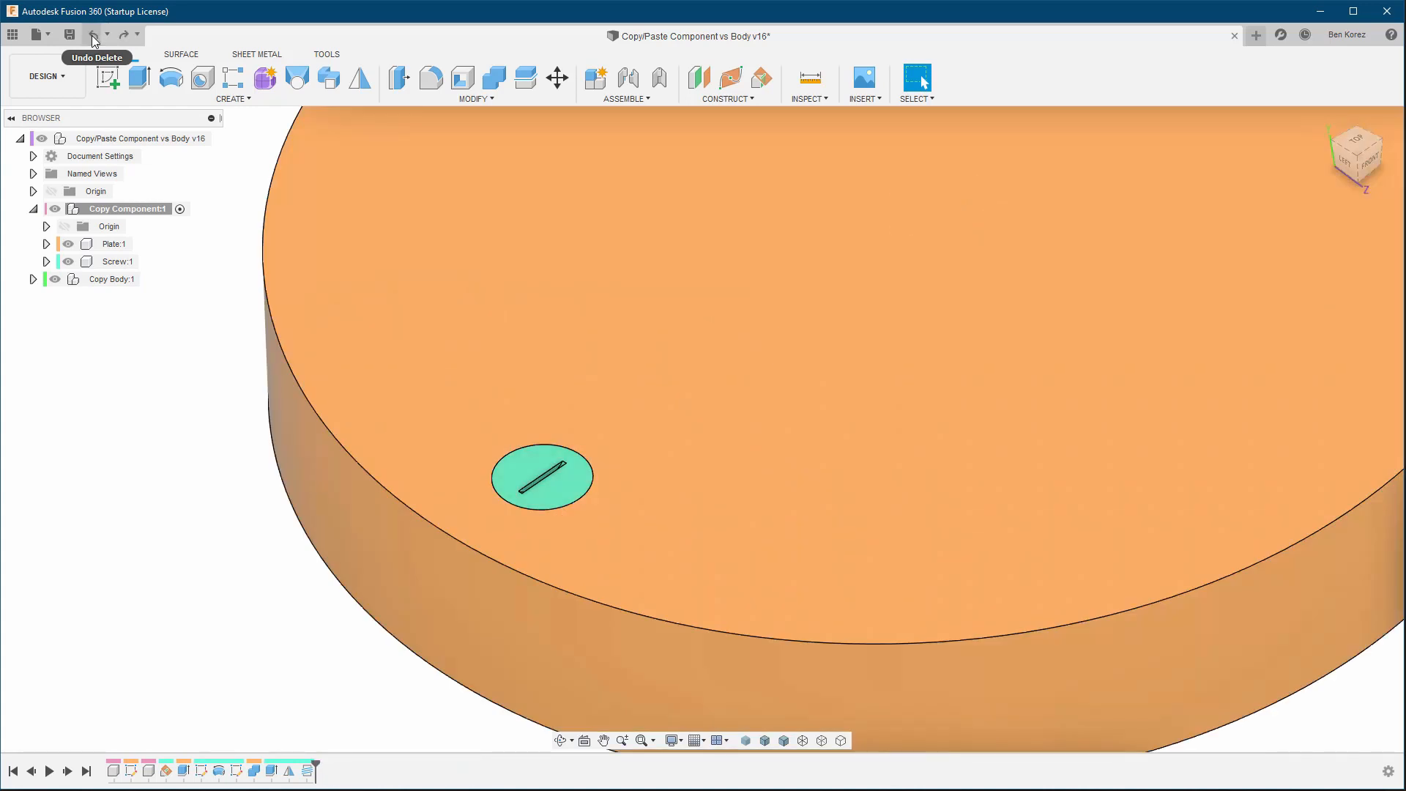
left_click(327, 55)
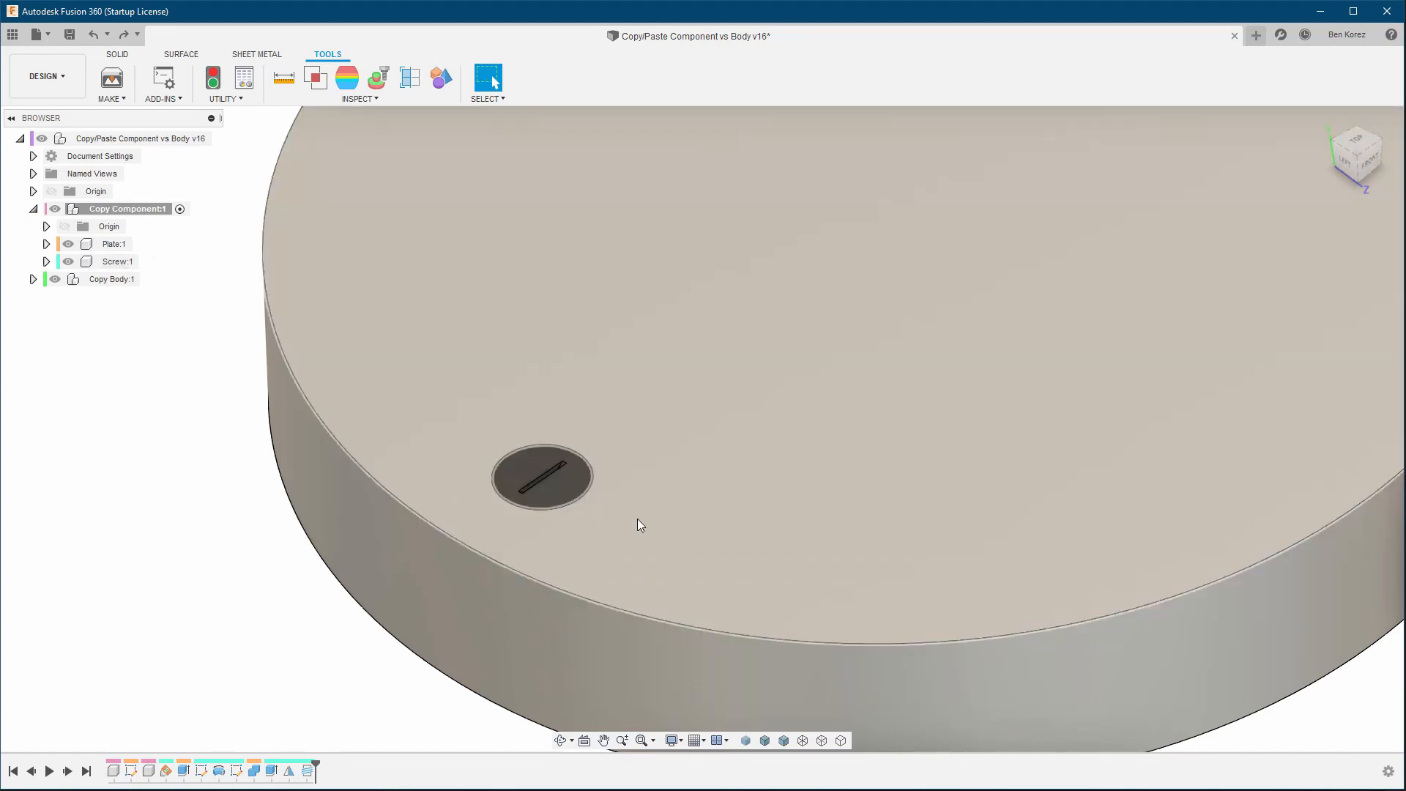
Start a circular pattern inside Copy Component, set its type to Components and choose Screw:1 as the object.
scroll(637, 518, "down", 5)
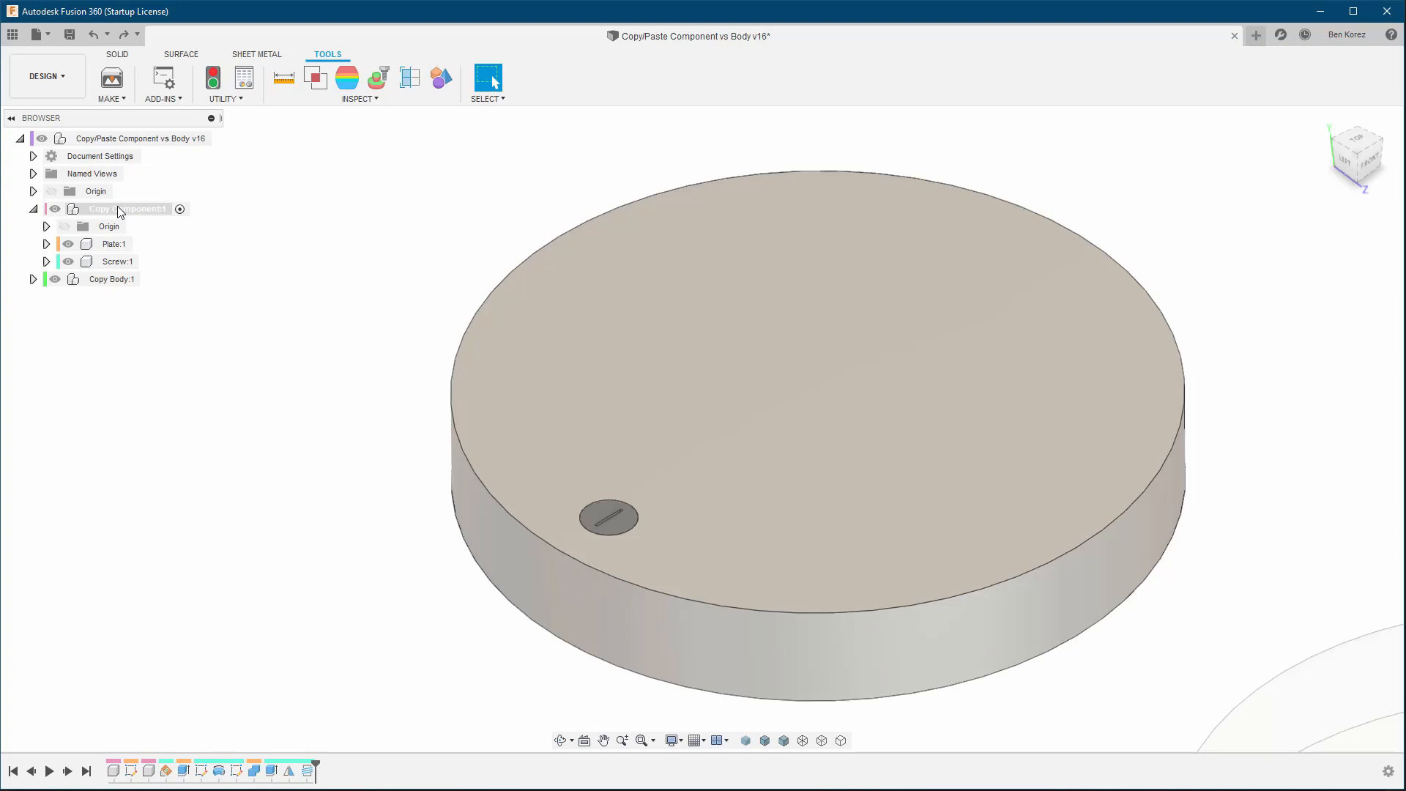
left_click(117, 209)
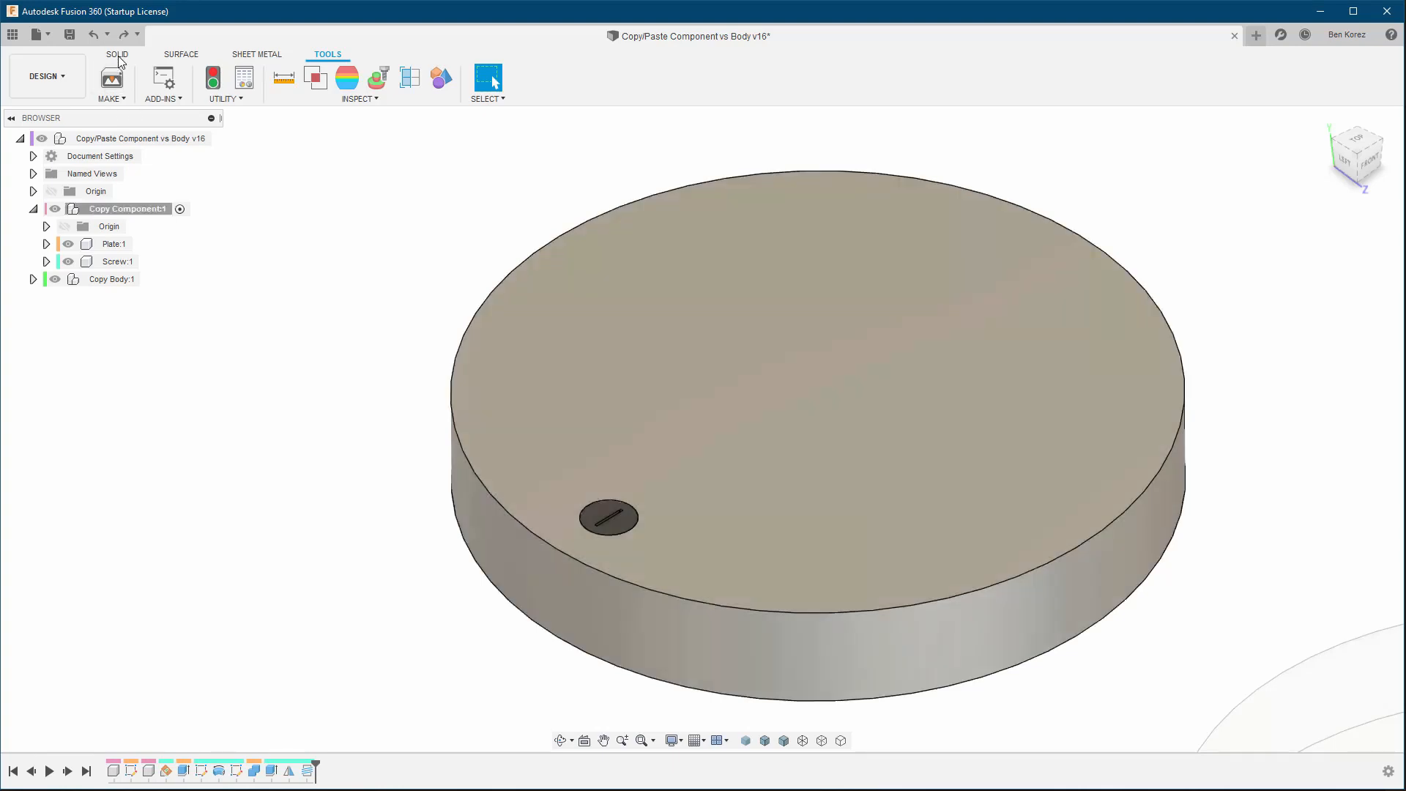
left_click(117, 54)
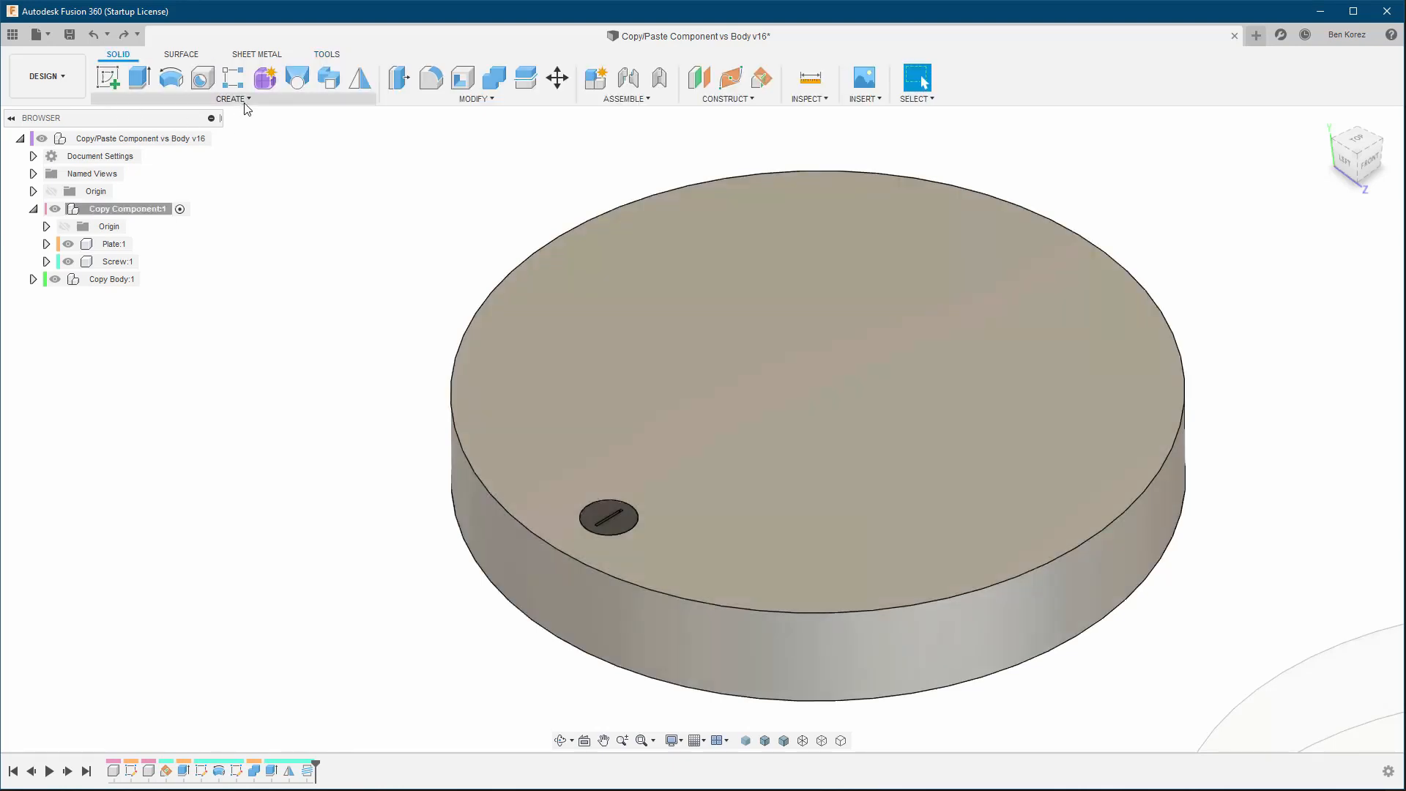
left_click(243, 99)
mouse_move(217, 437)
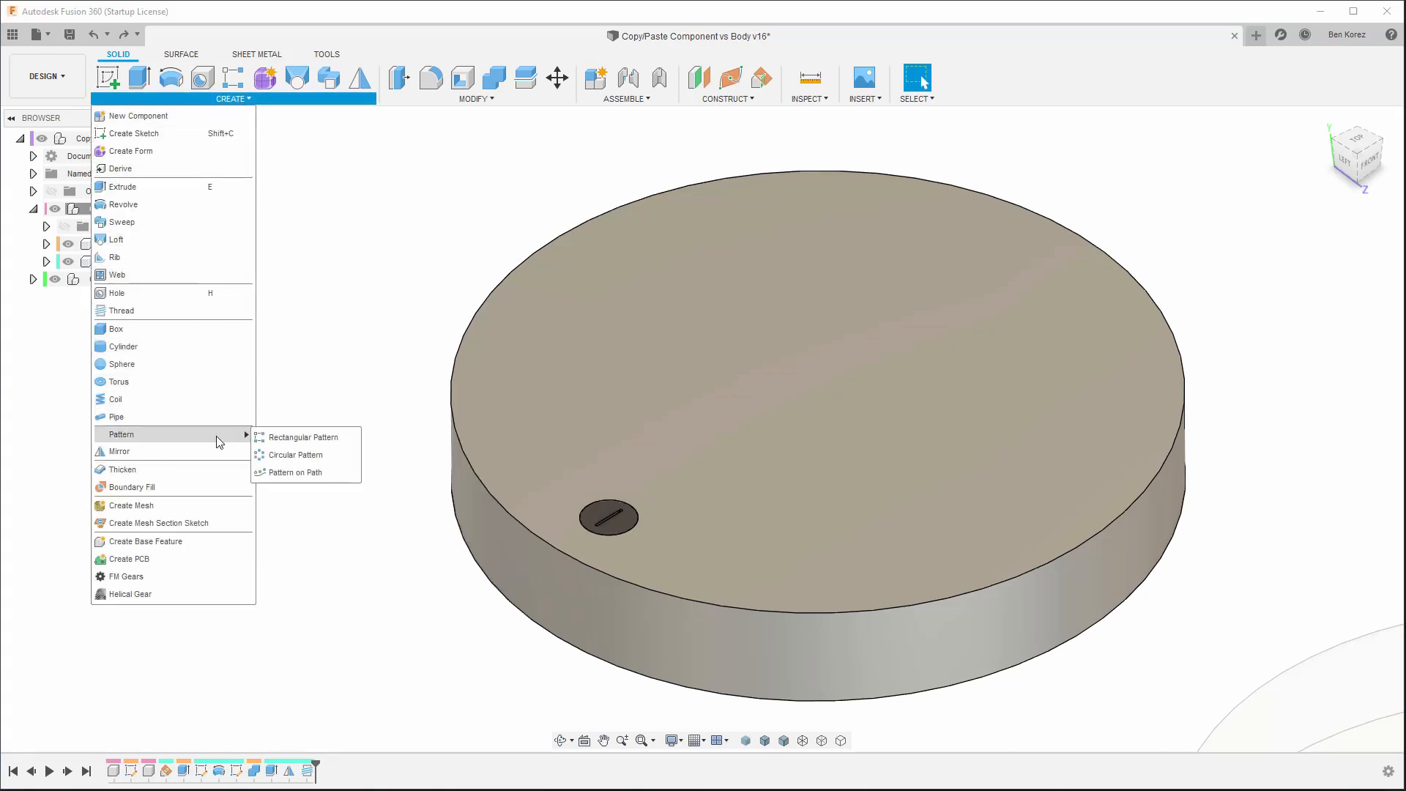
left_click(296, 455)
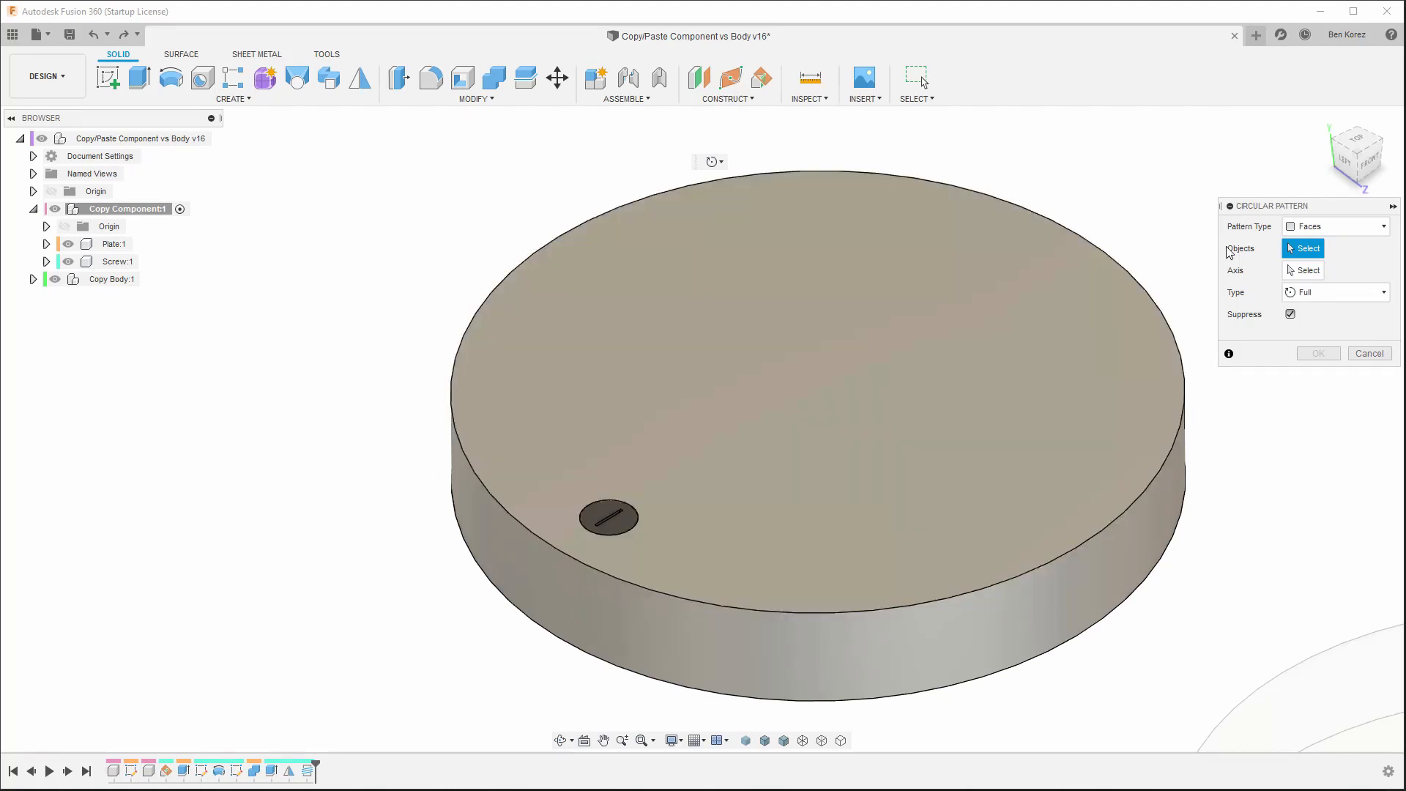
left_click(1334, 226)
left_click(1322, 300)
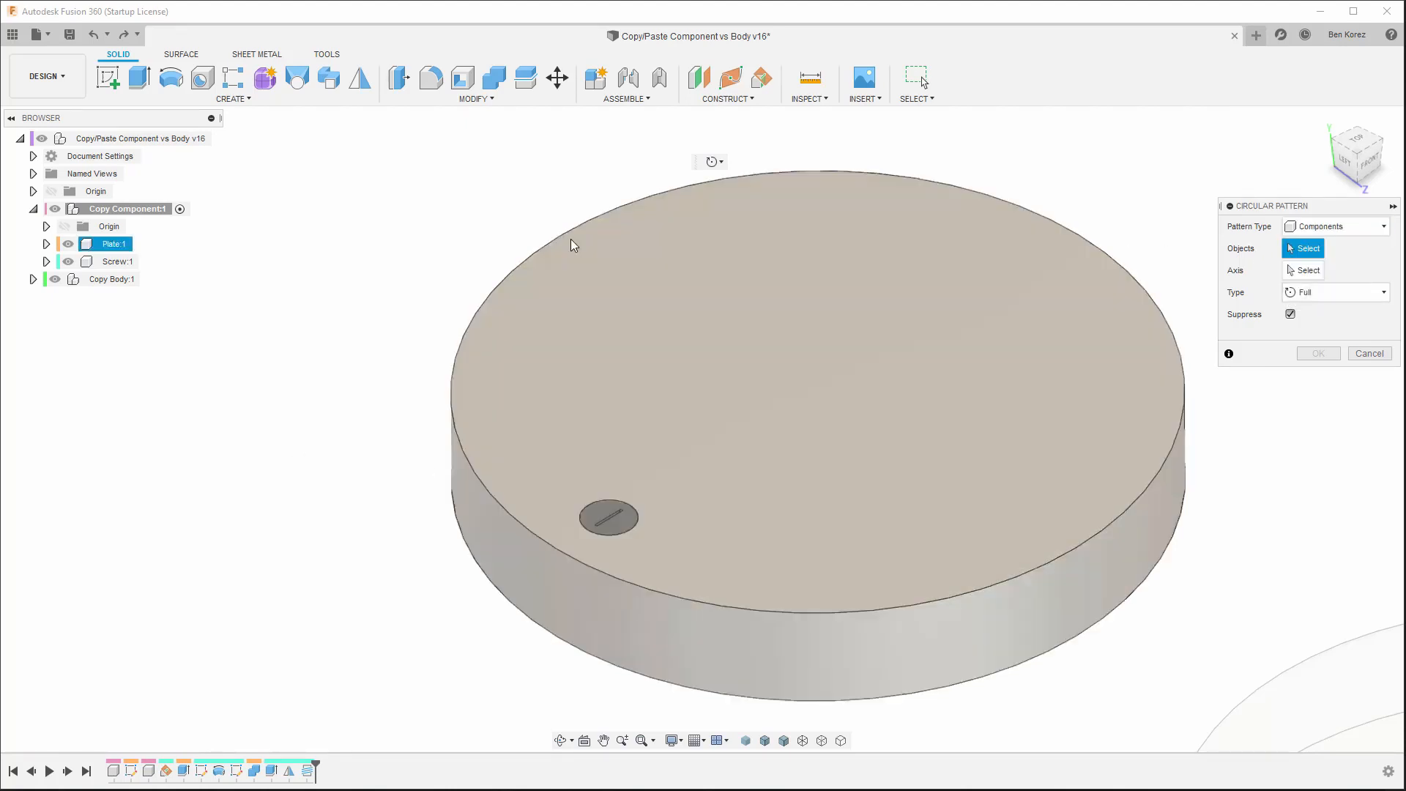
left_click(117, 261)
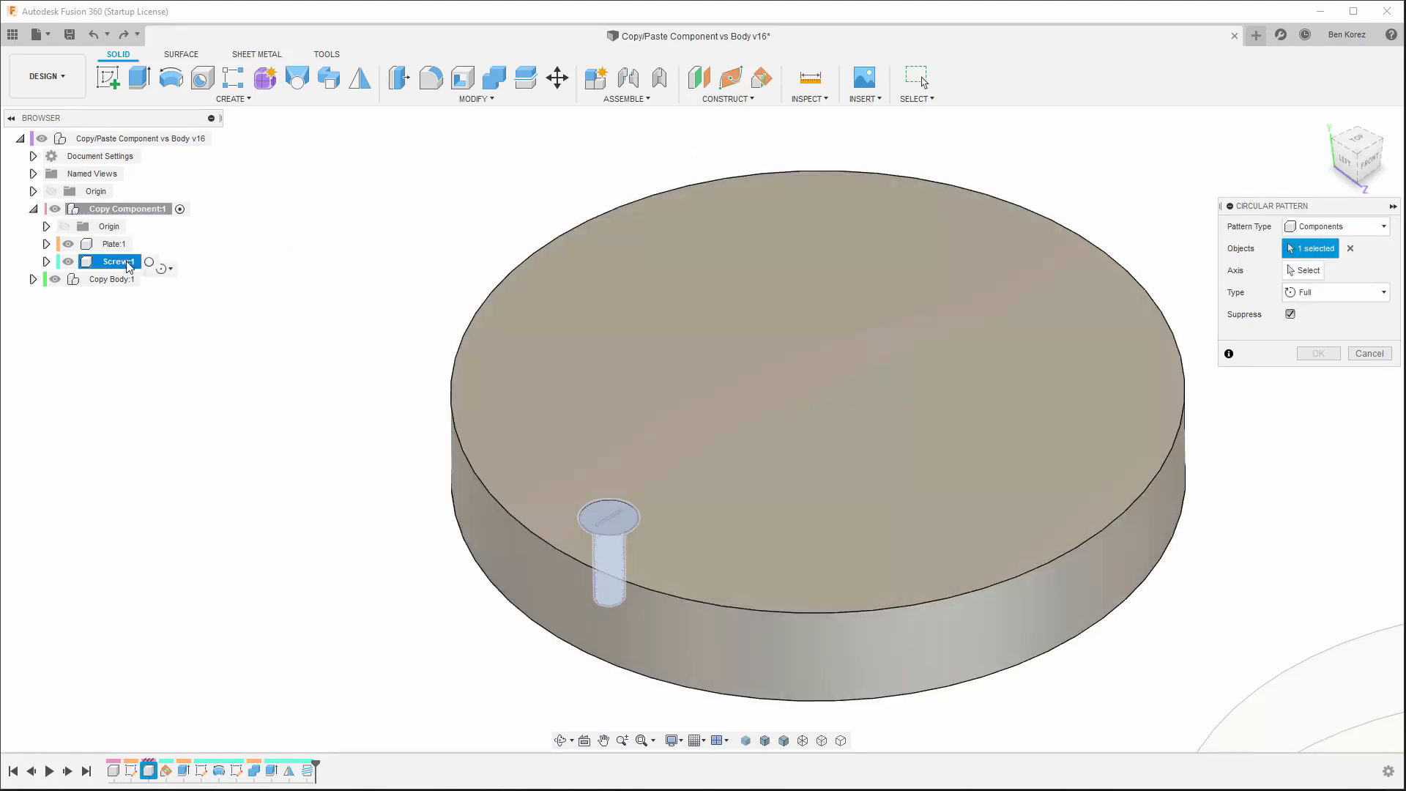
Pattern the screw around the plate's circular edge as a full circular pattern with a quantity of 4.
left_click(1304, 270)
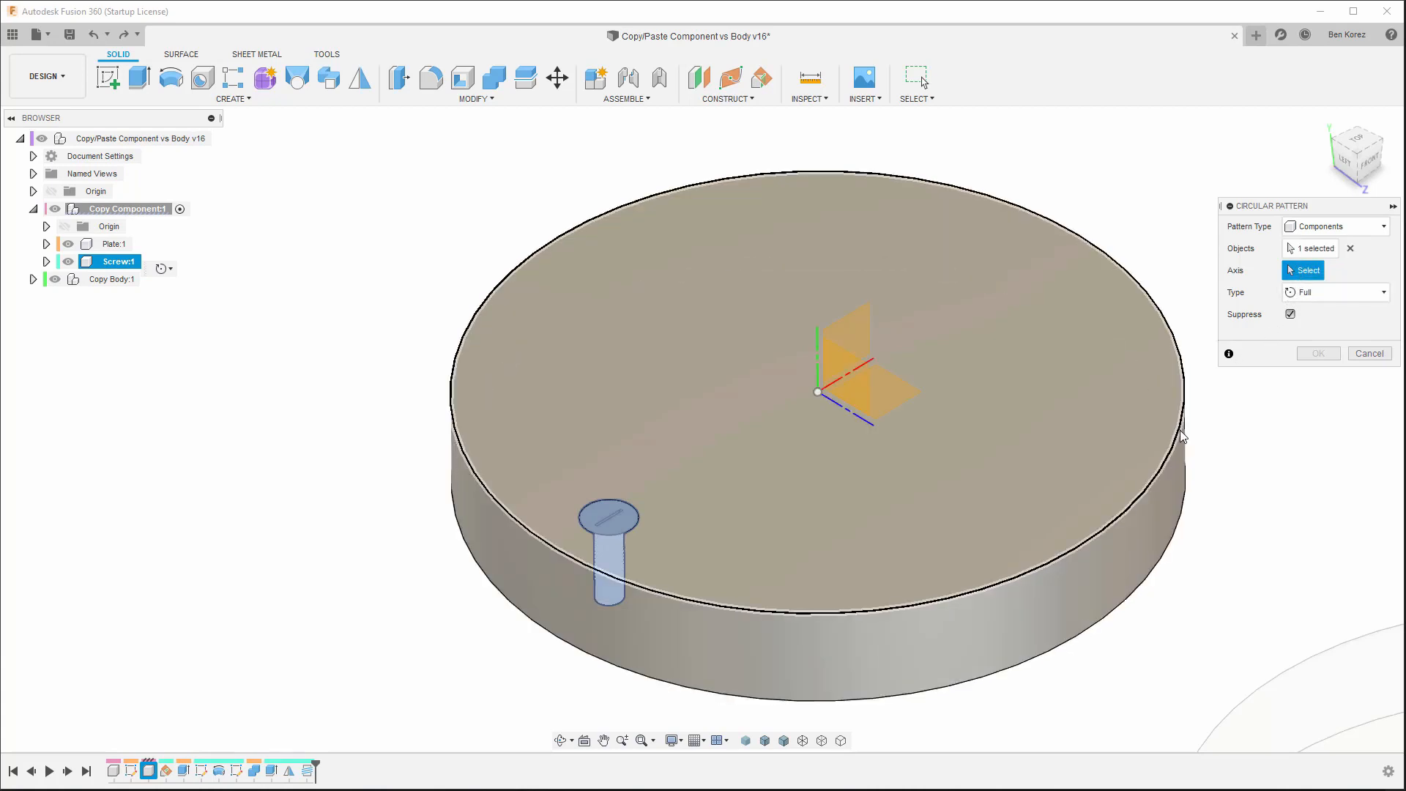
left_click(1179, 431)
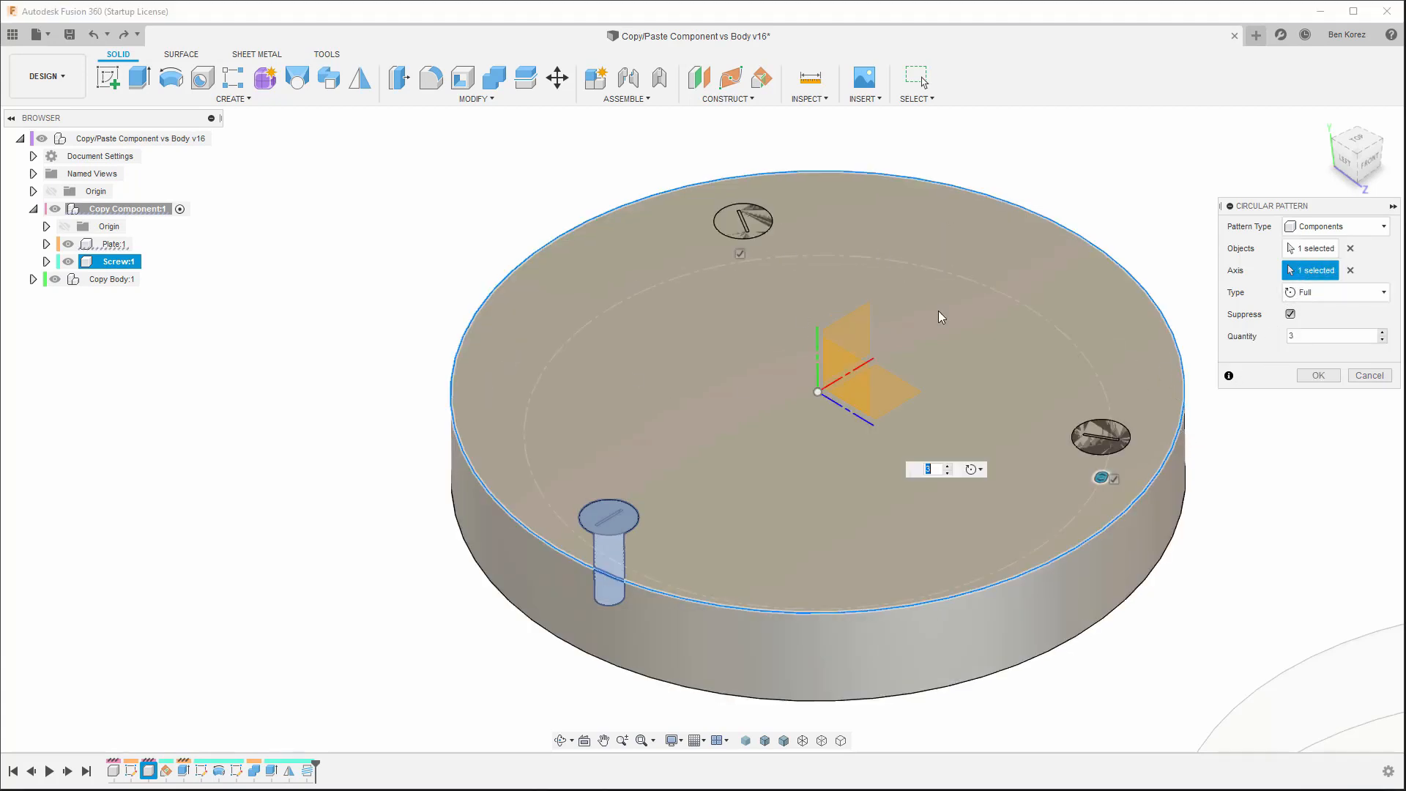
left_click(1383, 332)
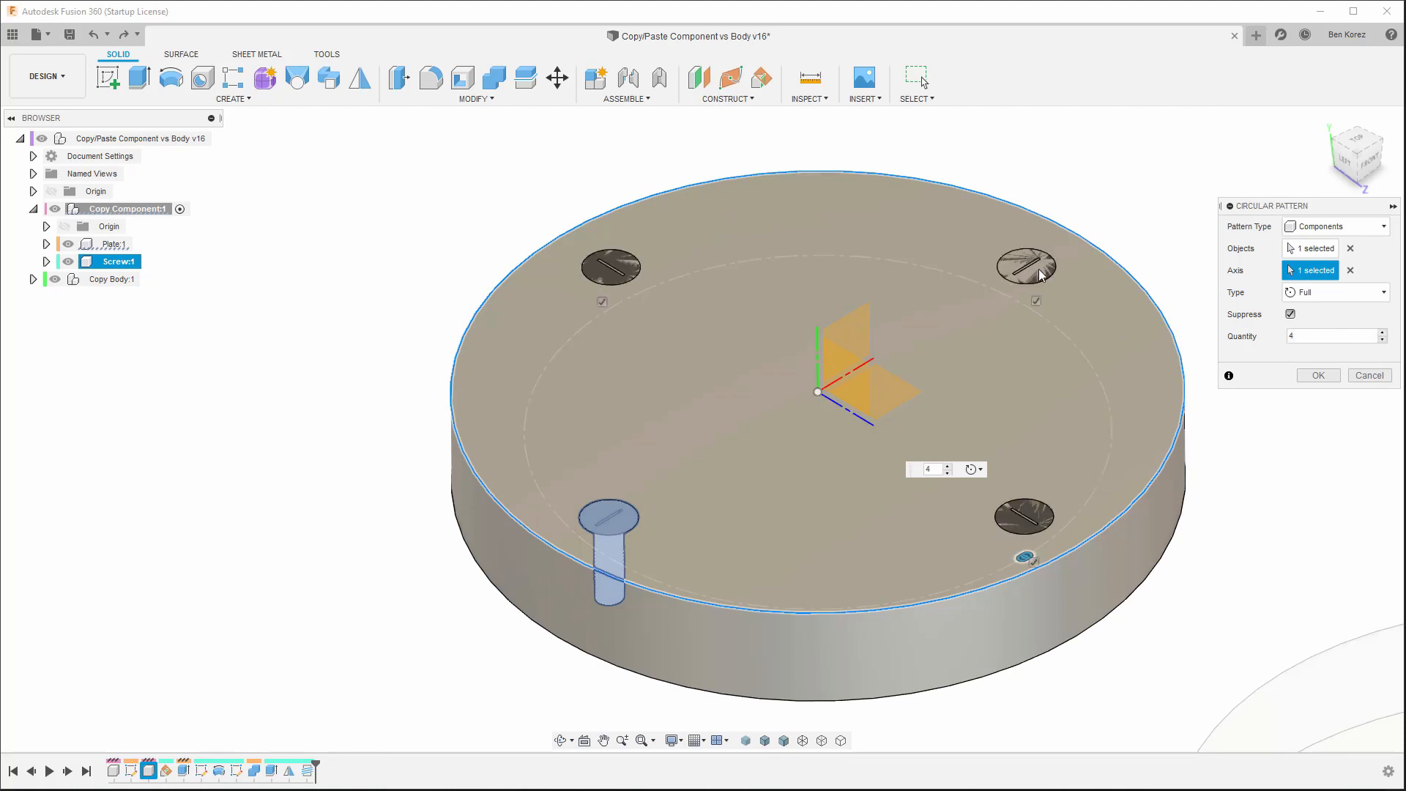
left_click(1318, 376)
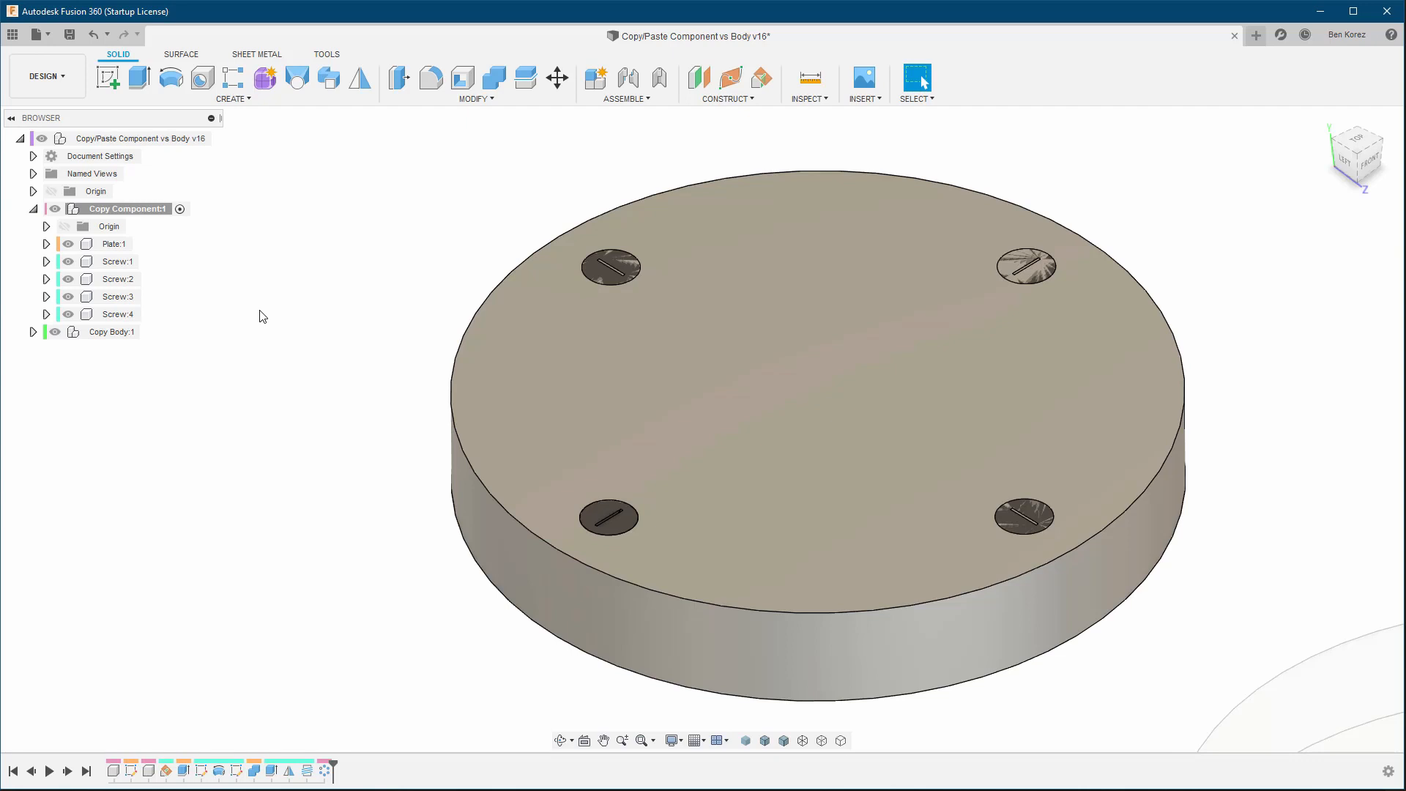
Hide the Plate and toggle component color cycling on and off to compare the colors of the patterned screws.
left_click(68, 244)
left_click(327, 55)
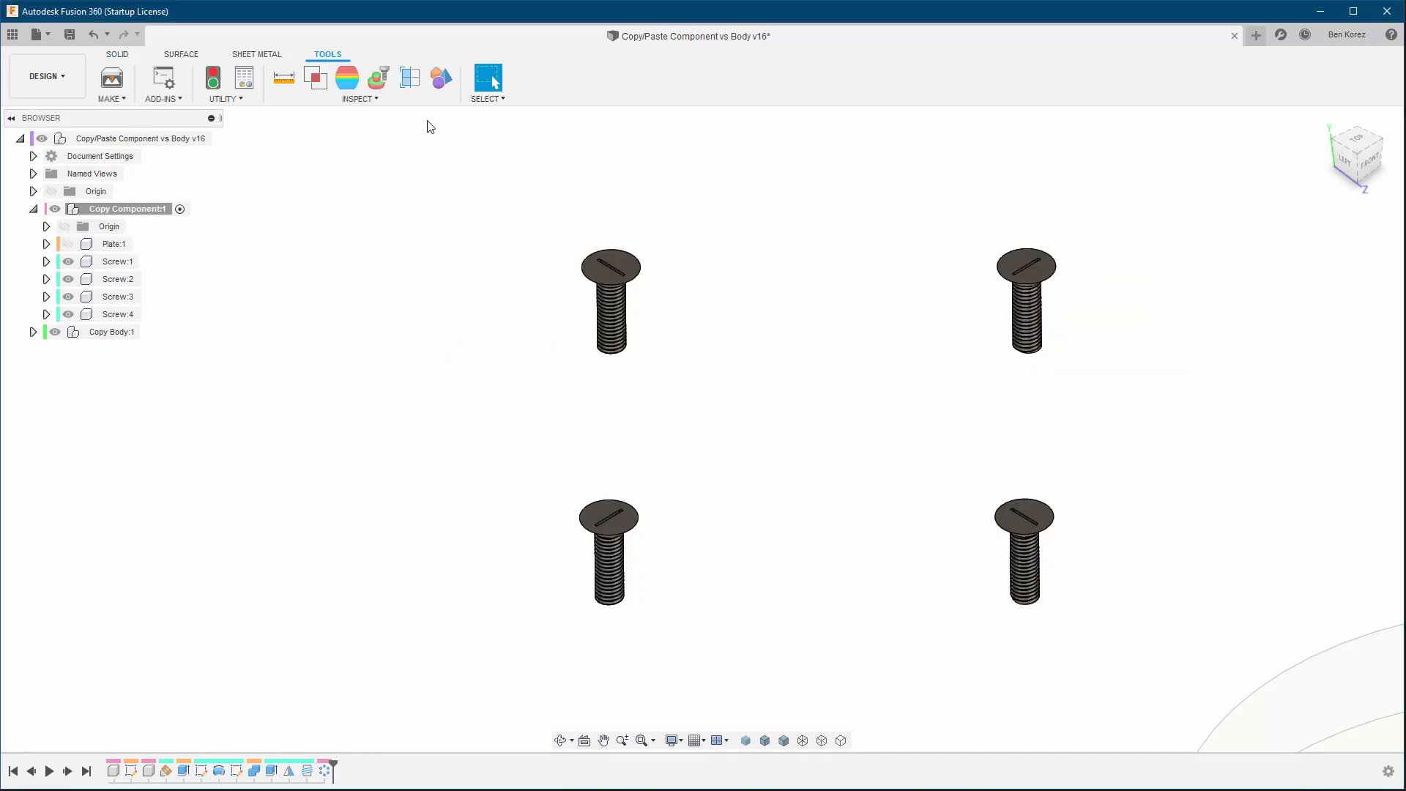
left_click(445, 82)
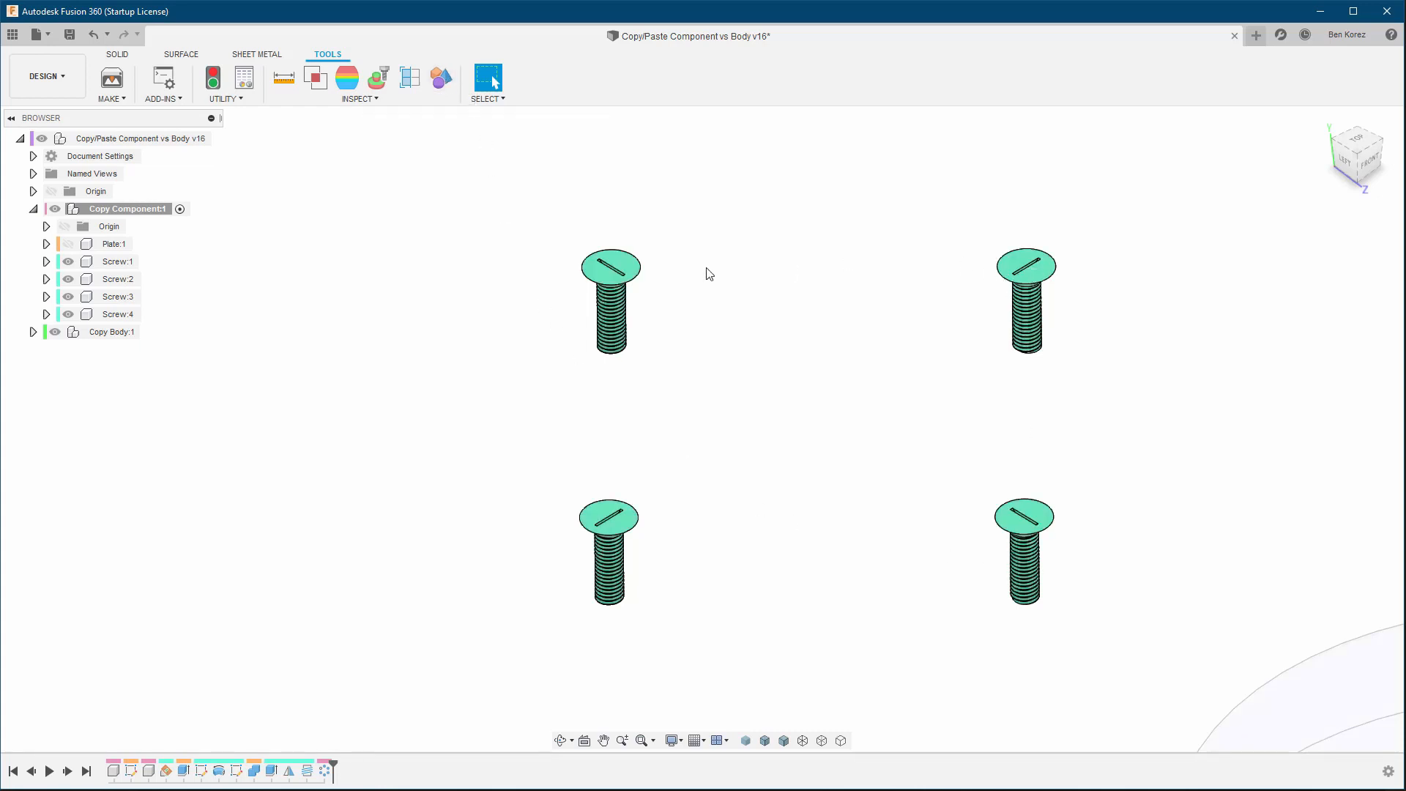
left_click(447, 78)
Delete the slot face in the head of patterned screw Screw:2 to test its effect on the other screws.
left_click(110, 54)
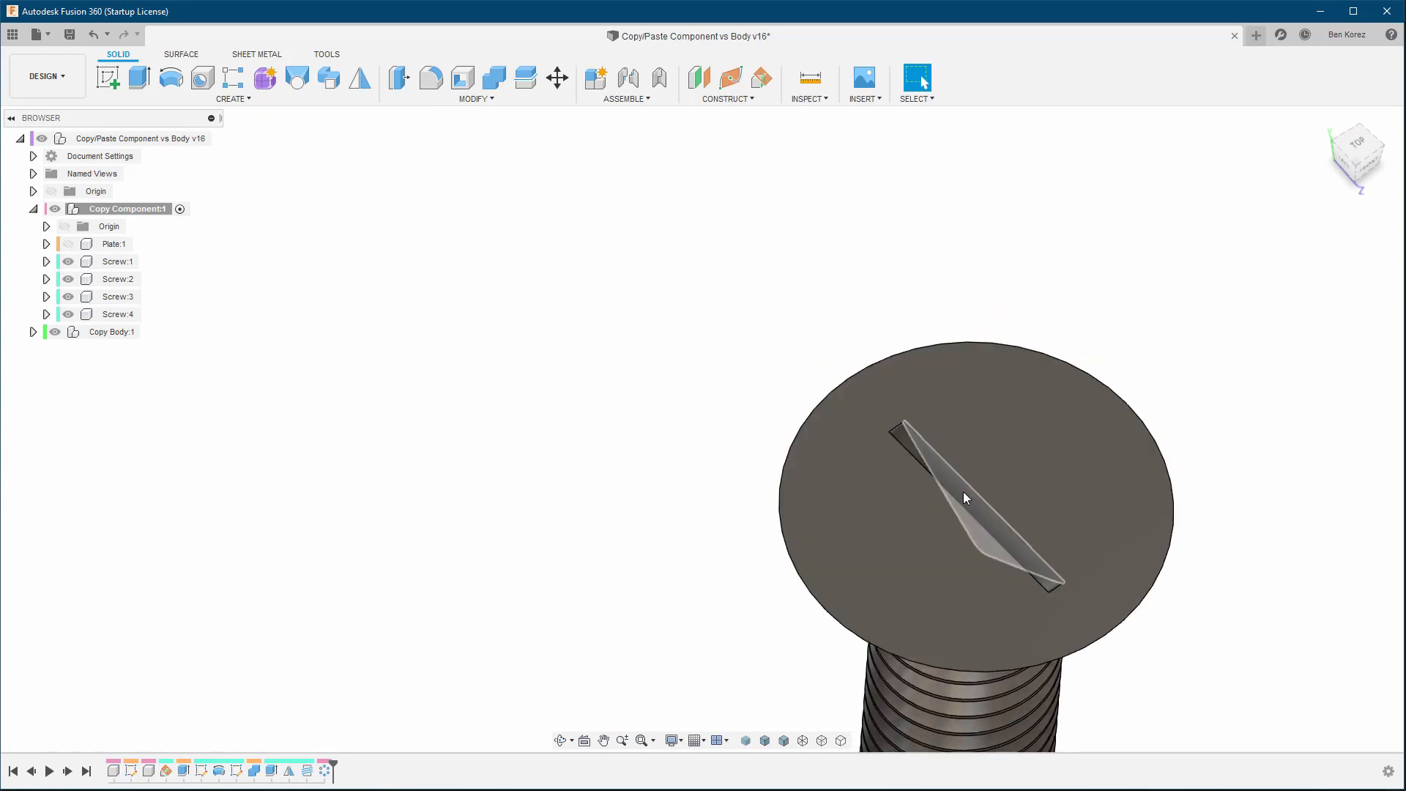
left_click(964, 492)
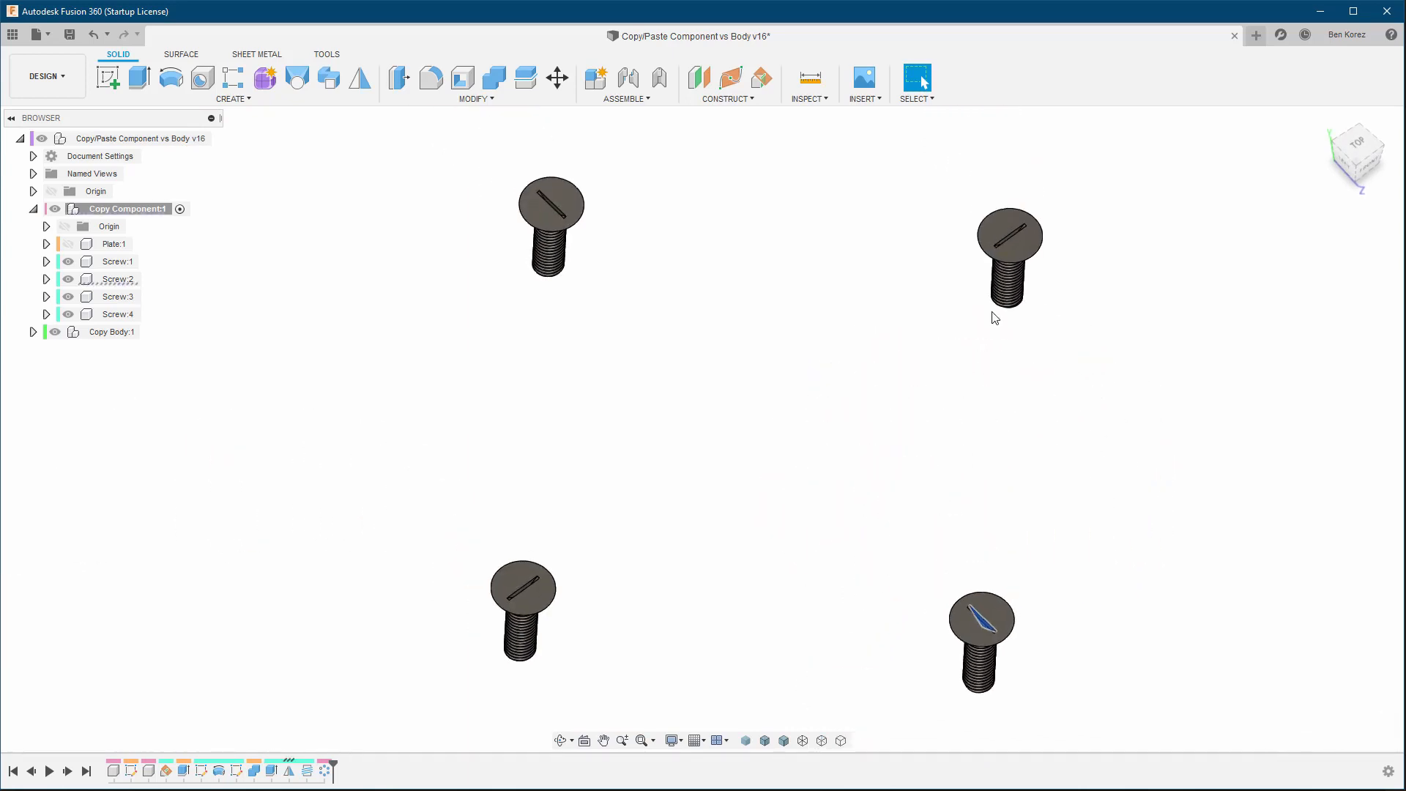
key("Delete")
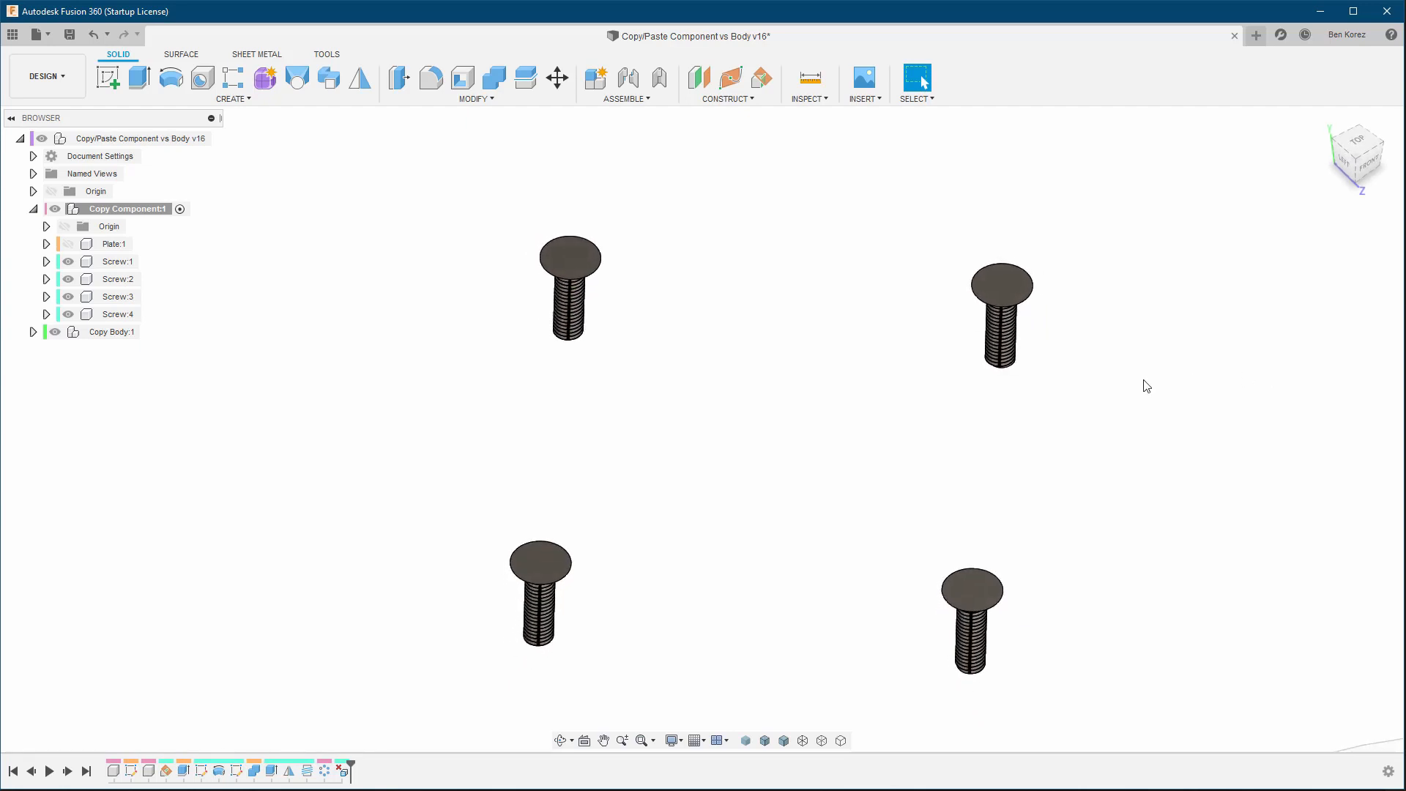
Undo the slot deletion on the patterned screws and show the Plate again.
key("ctrl+z")
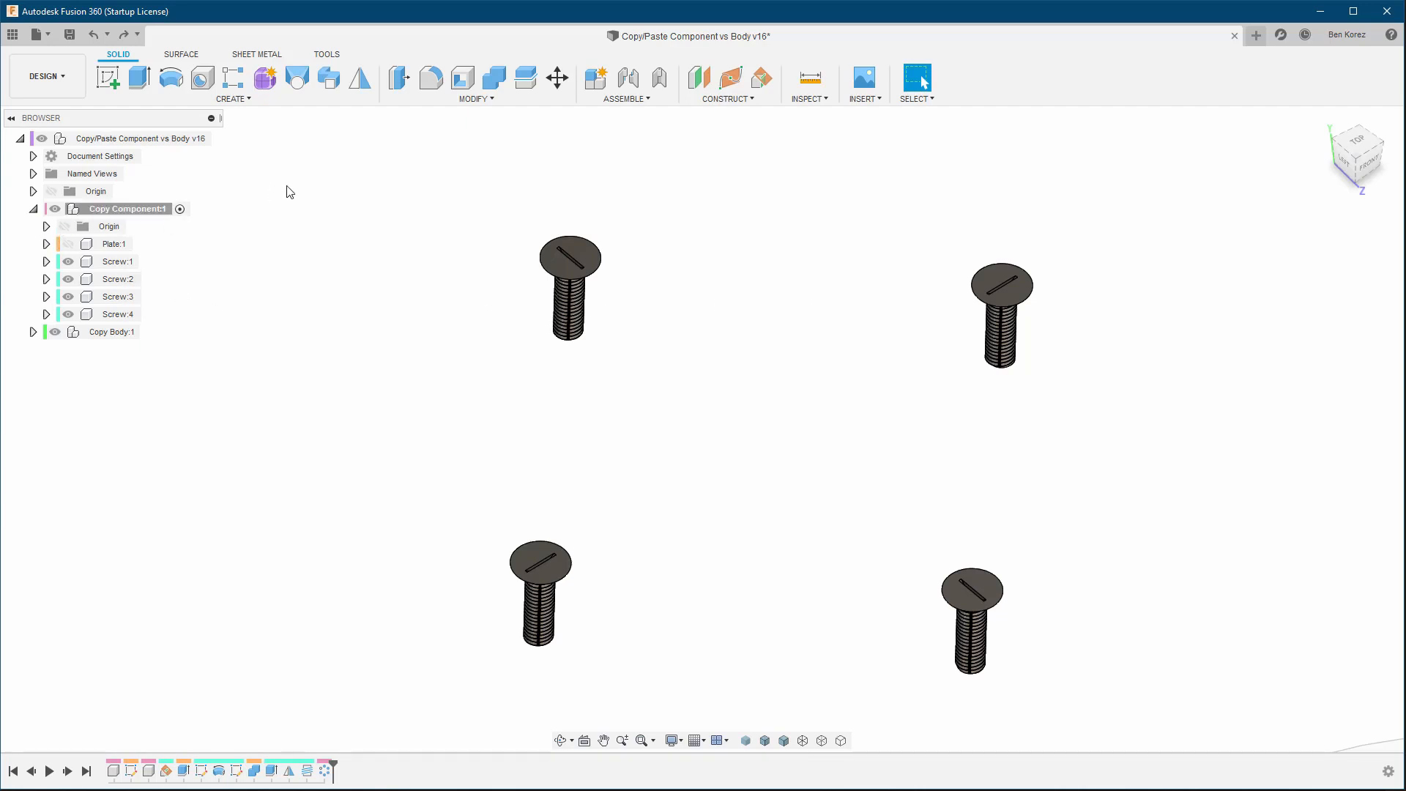
left_click(68, 244)
scroll(694, 309, "down", 2)
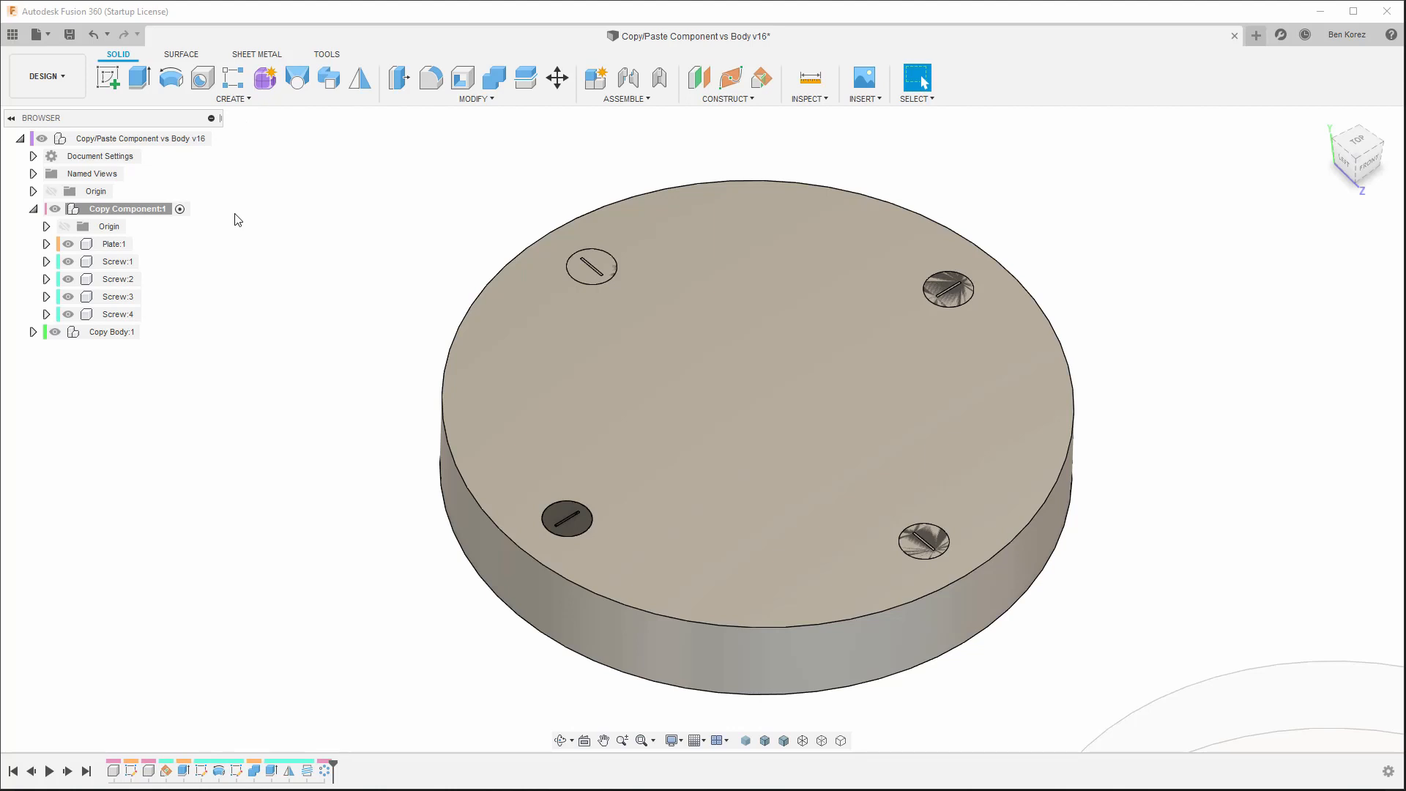
Create a copy of component Screw:1 with Move/Copy and shift the copy 40 mm along X.
key("m")
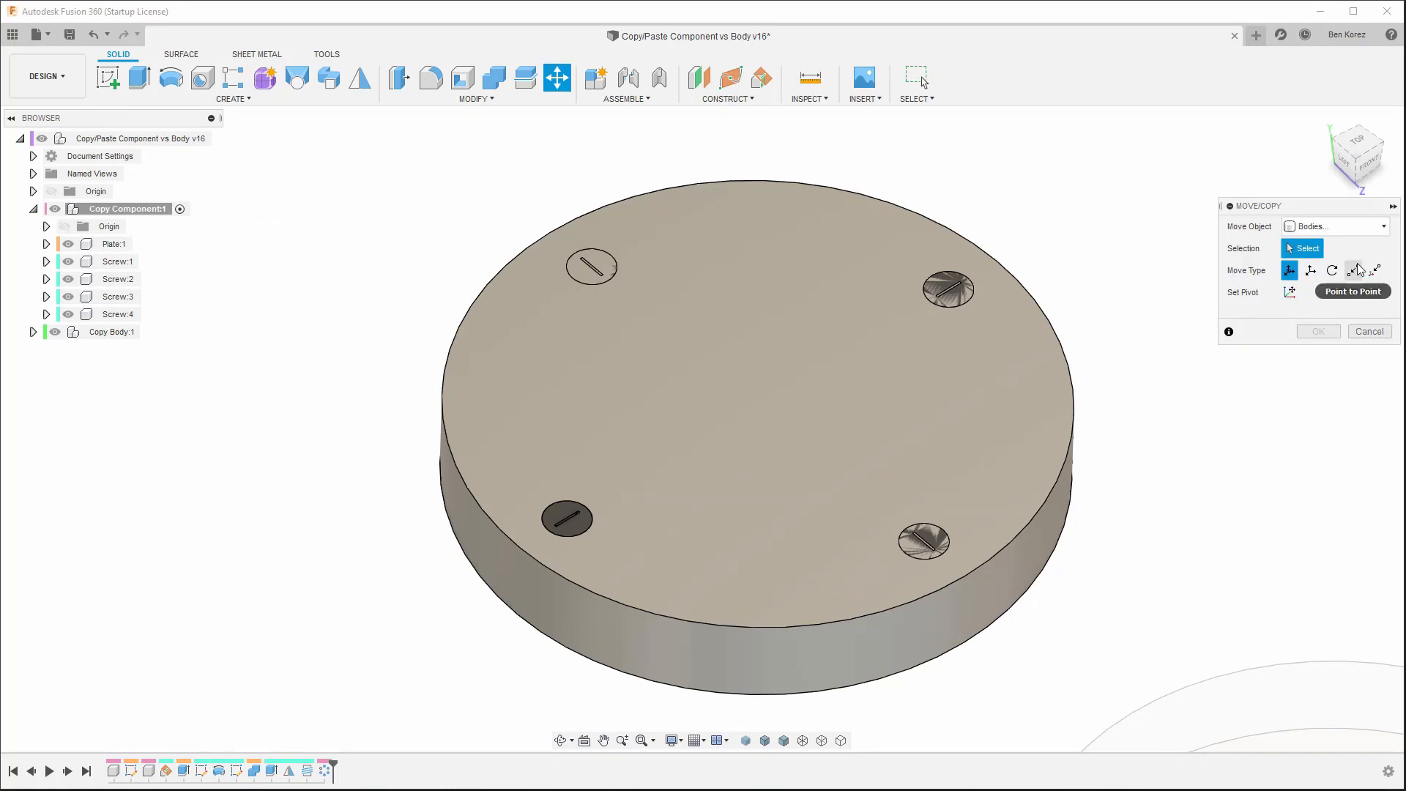
left_click(1337, 226)
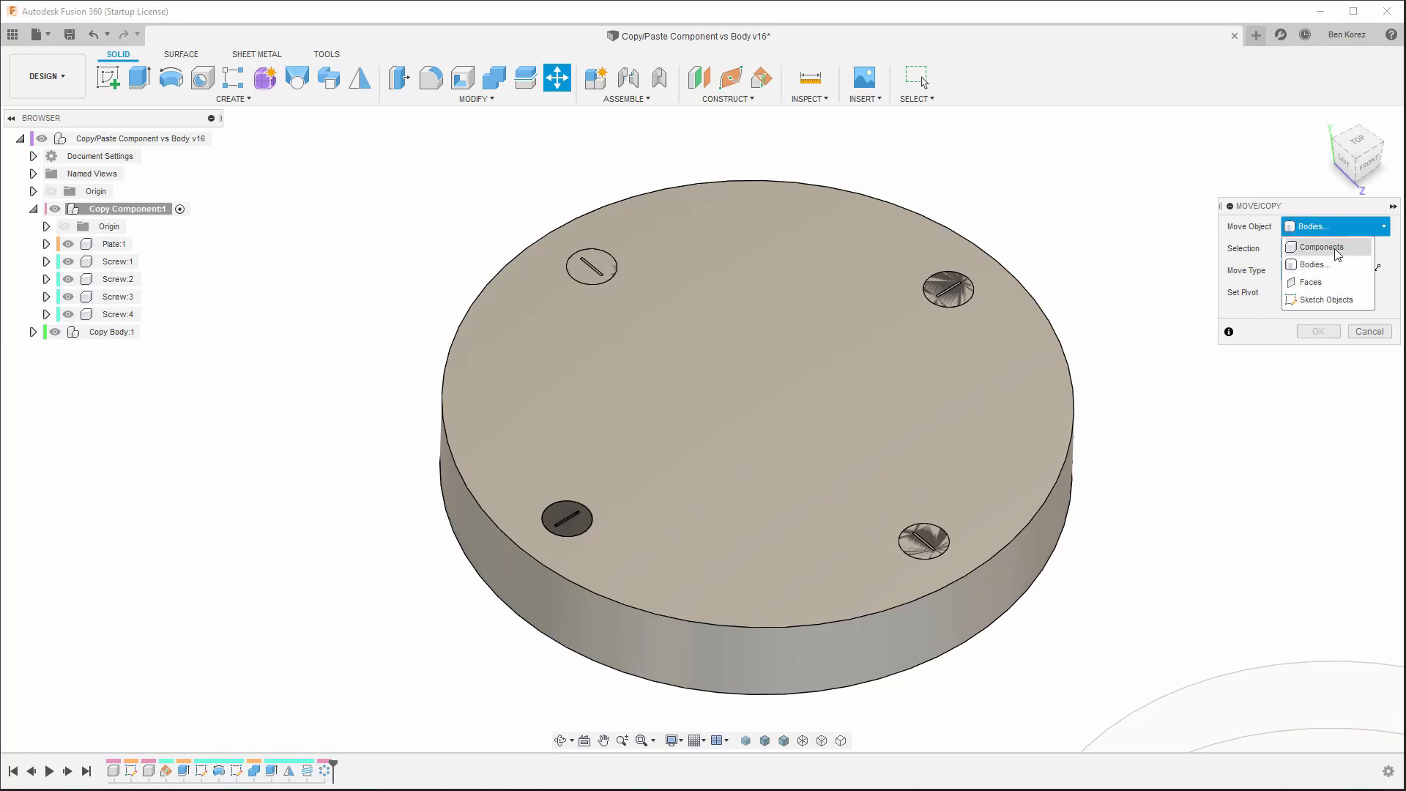
left_click(1322, 246)
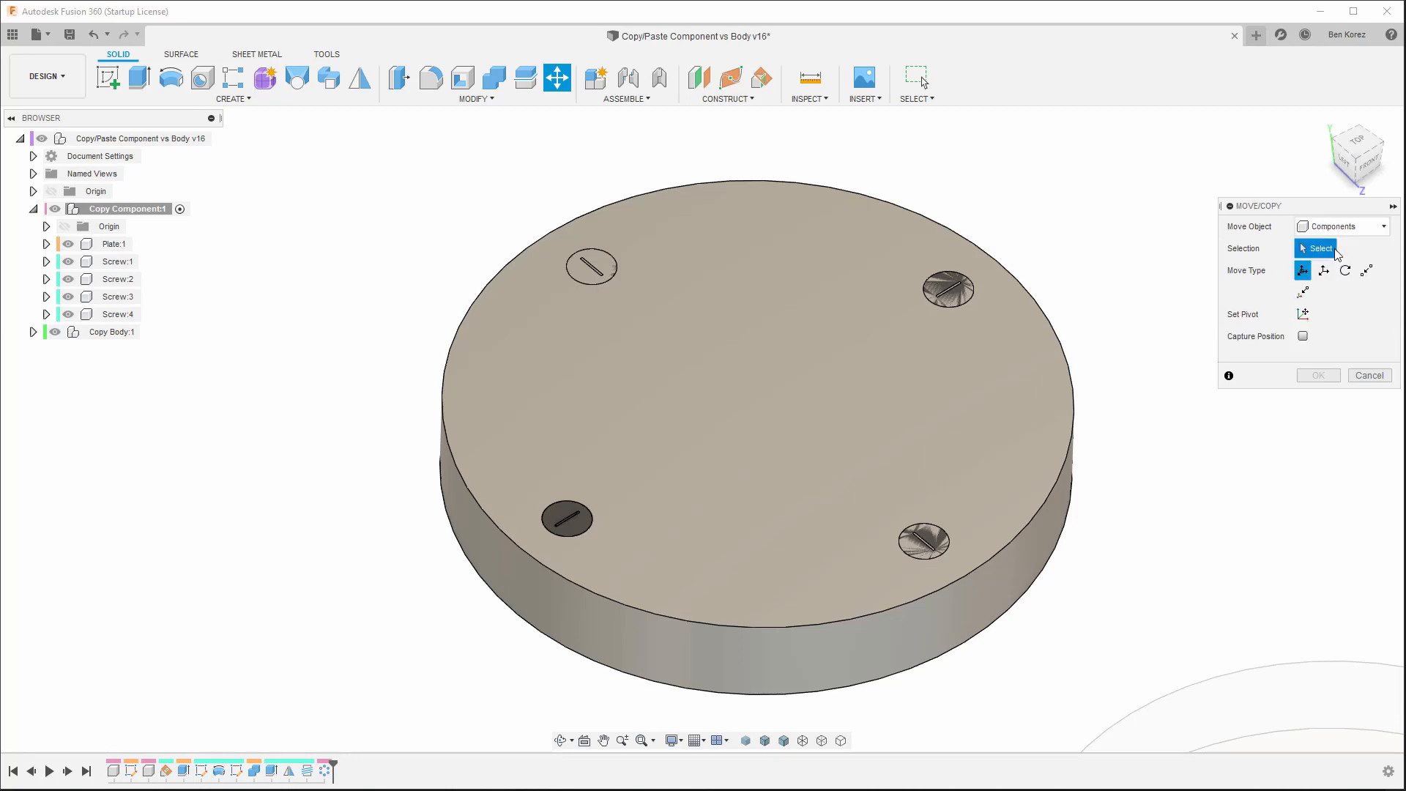
left_click(106, 265)
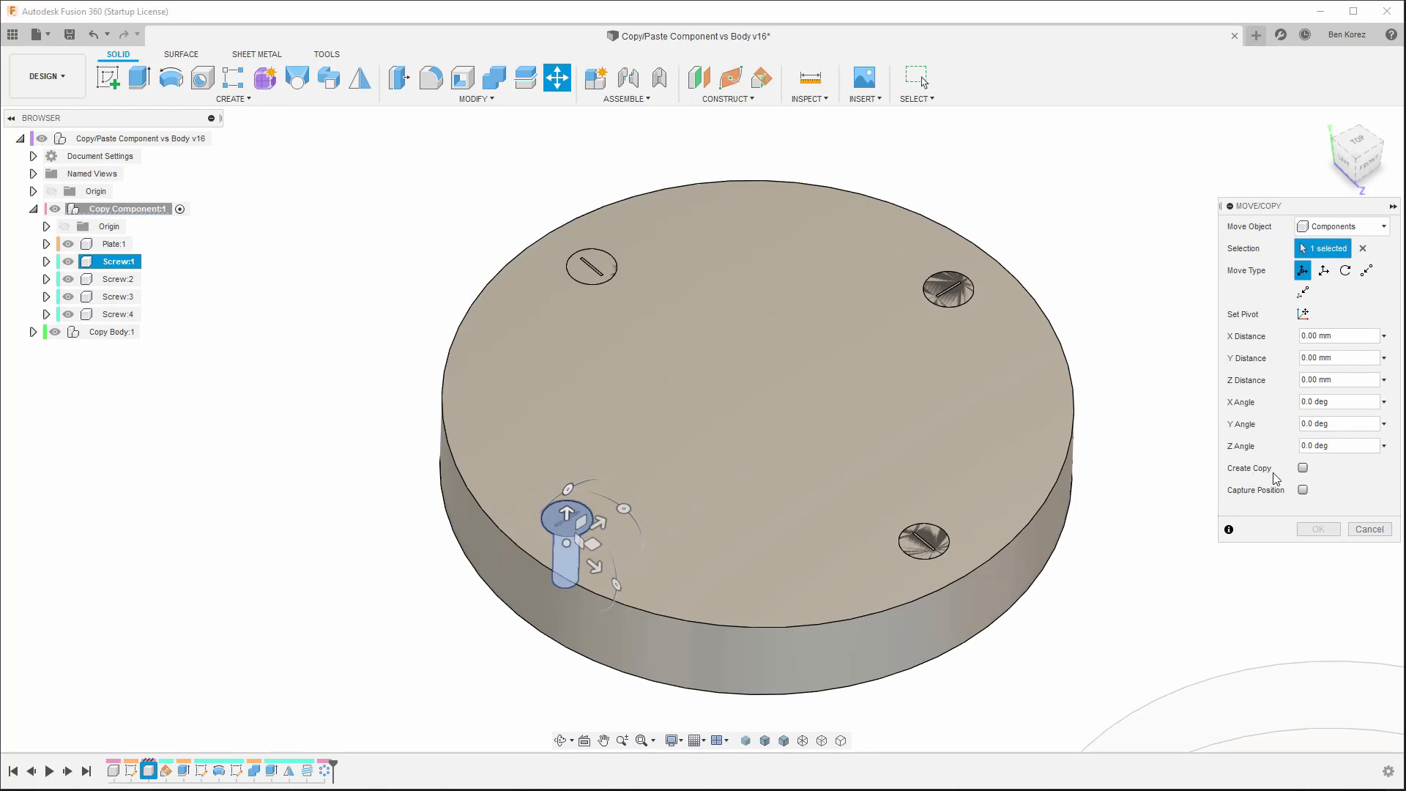
left_click(1303, 468)
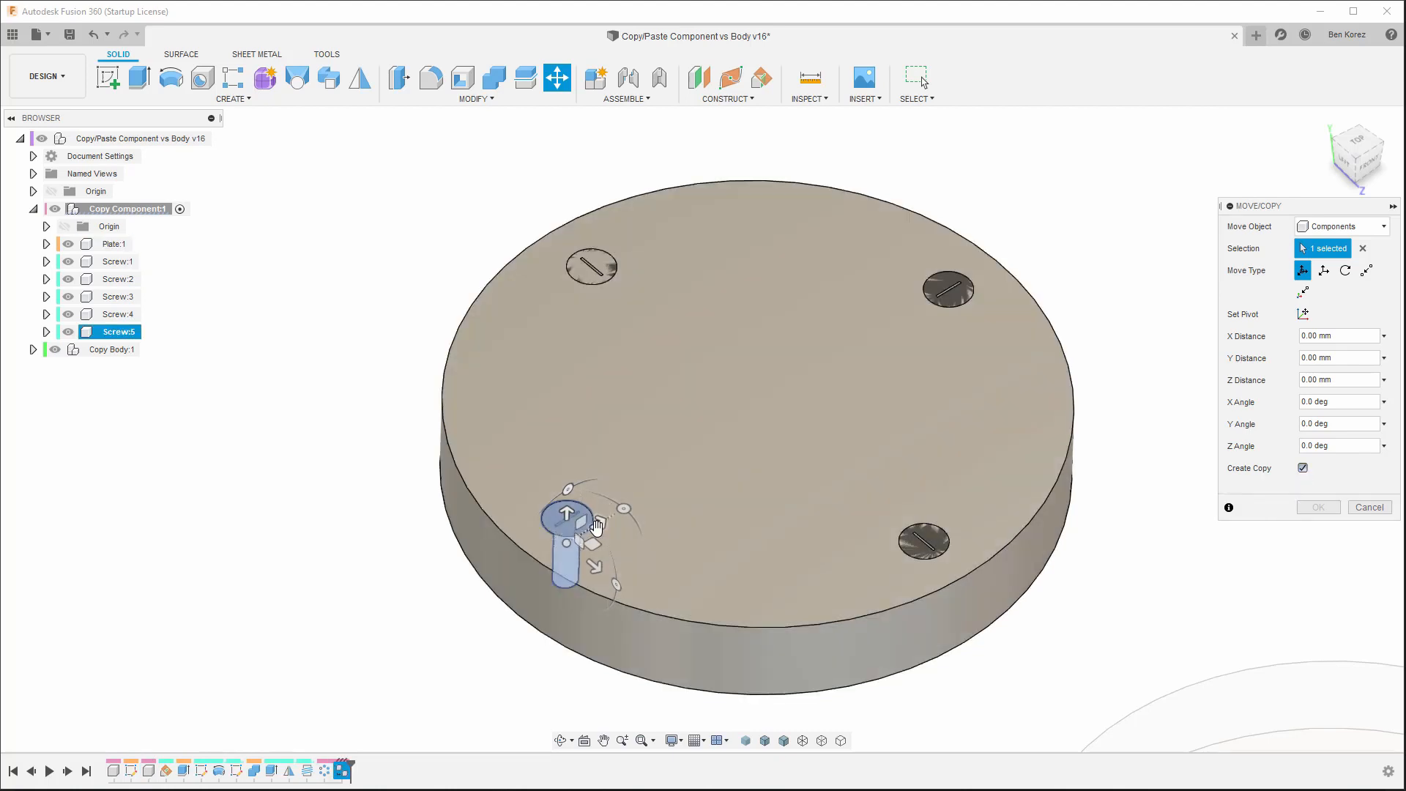
left_click_drag(599, 526, 694, 467)
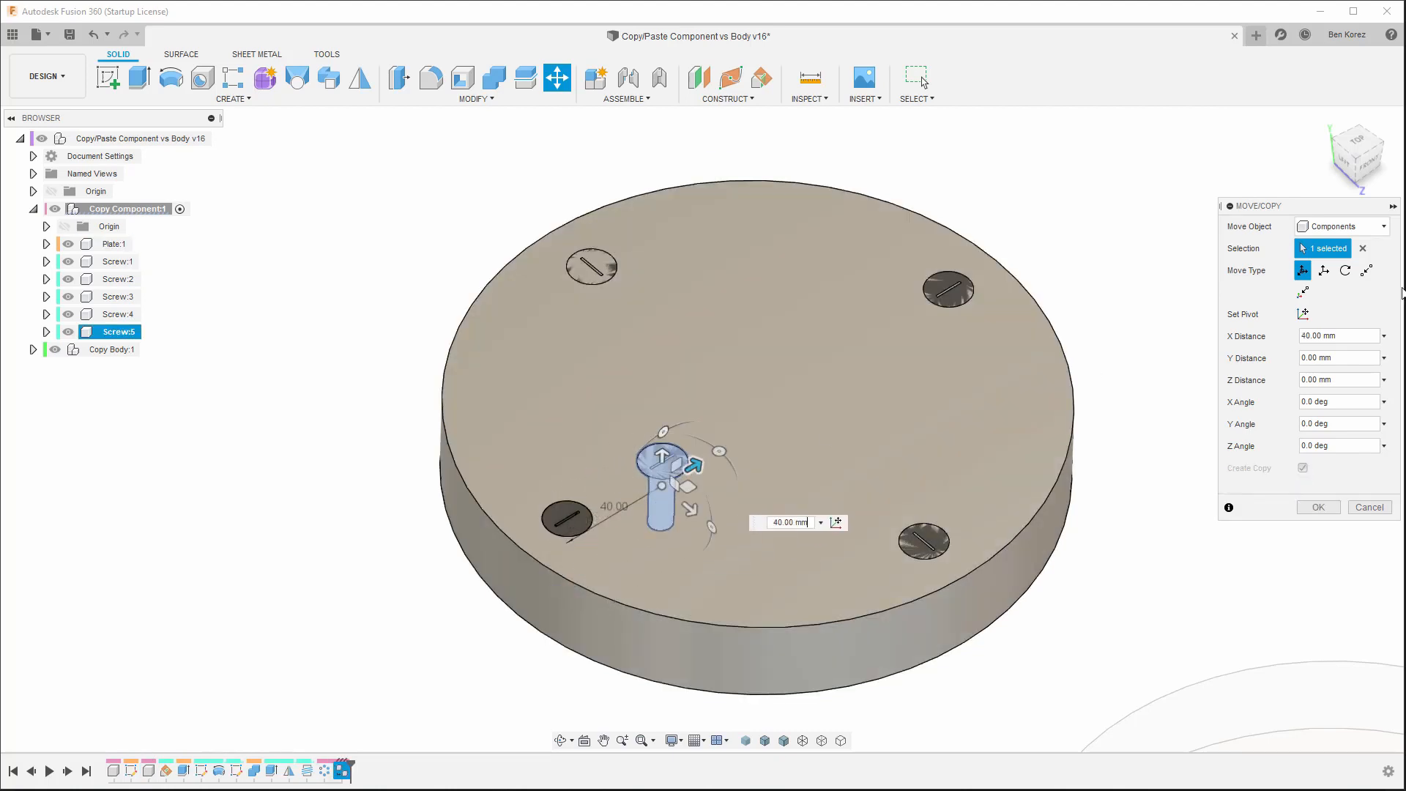
Move the copied screw point to point from its head center to the plate's top center, leaving Create Copy off.
left_click(1367, 272)
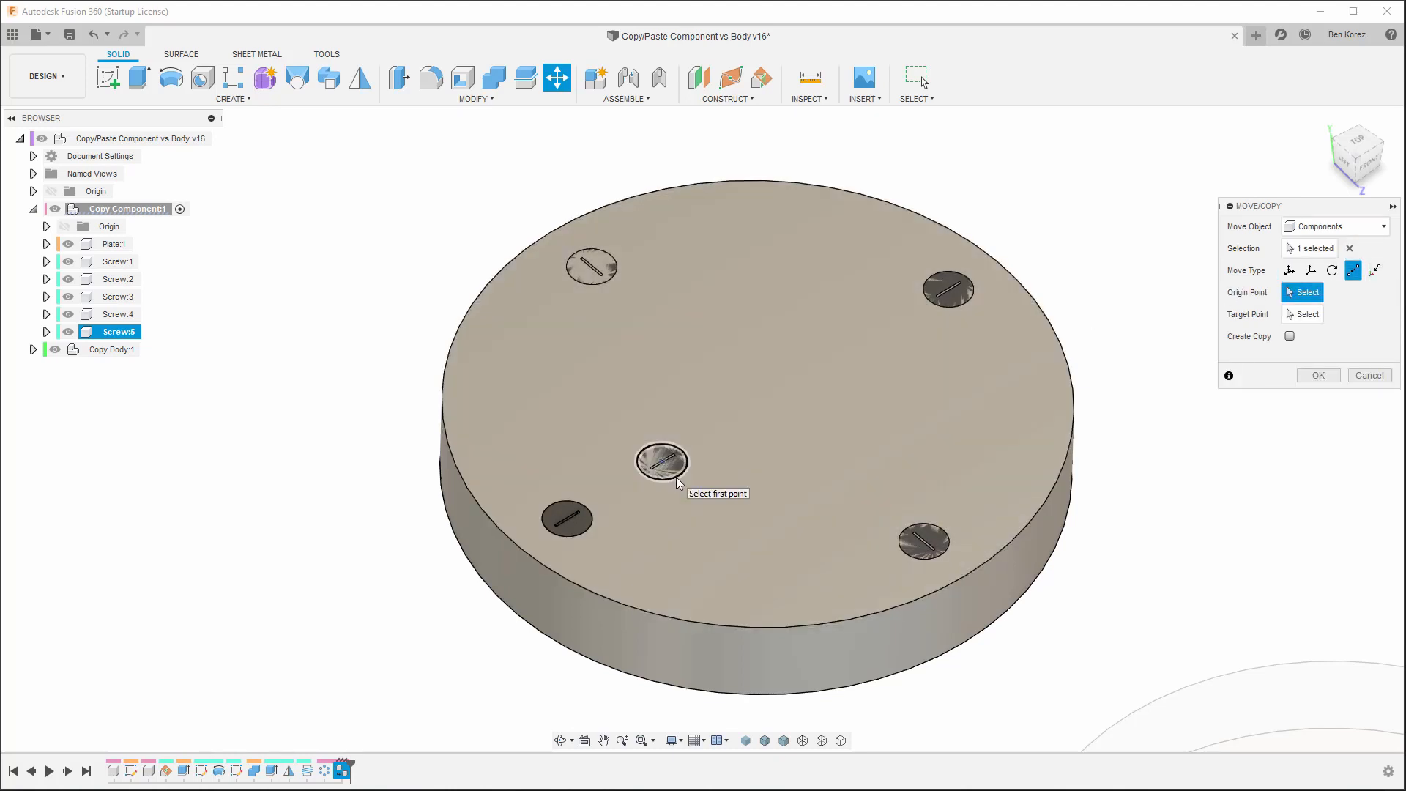
left_click(663, 463)
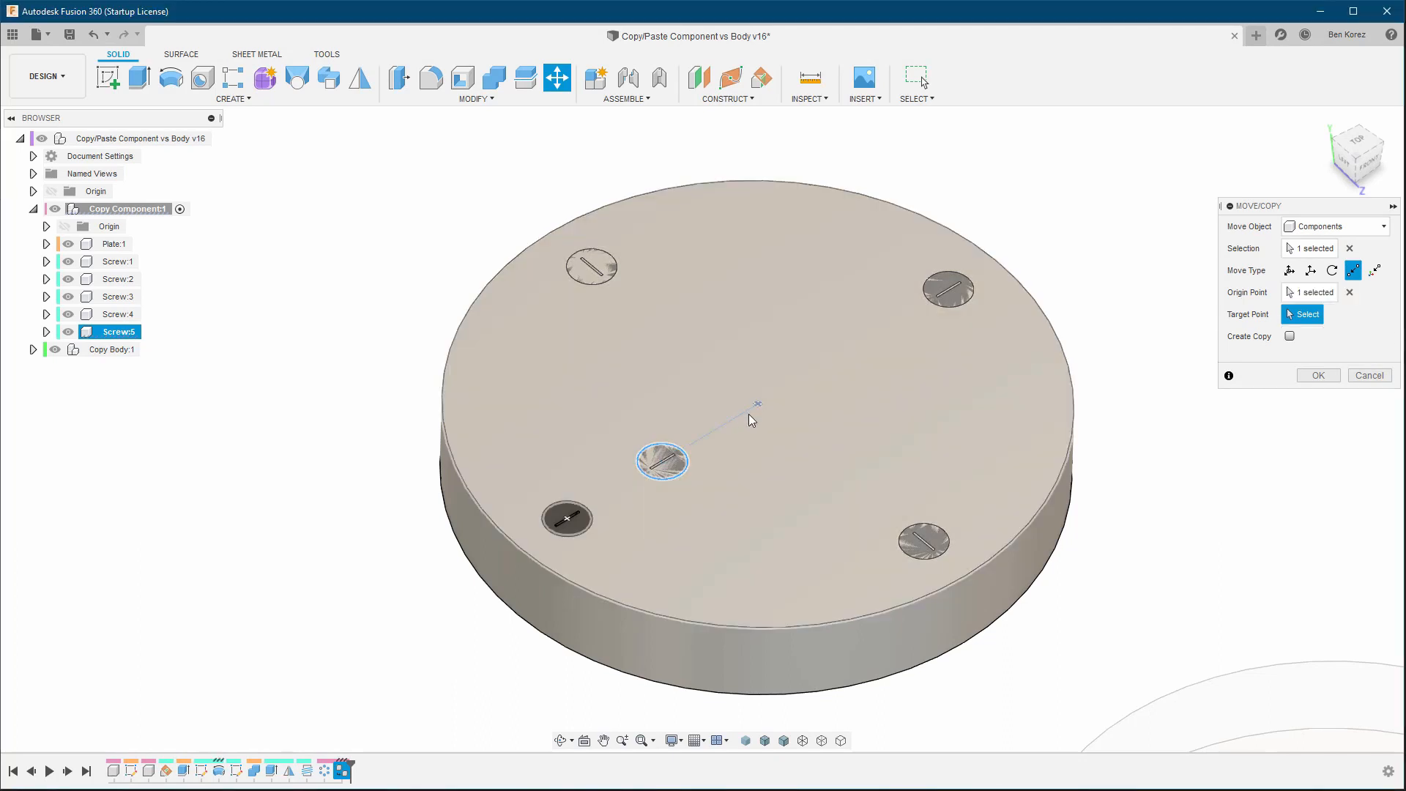
left_click(757, 404)
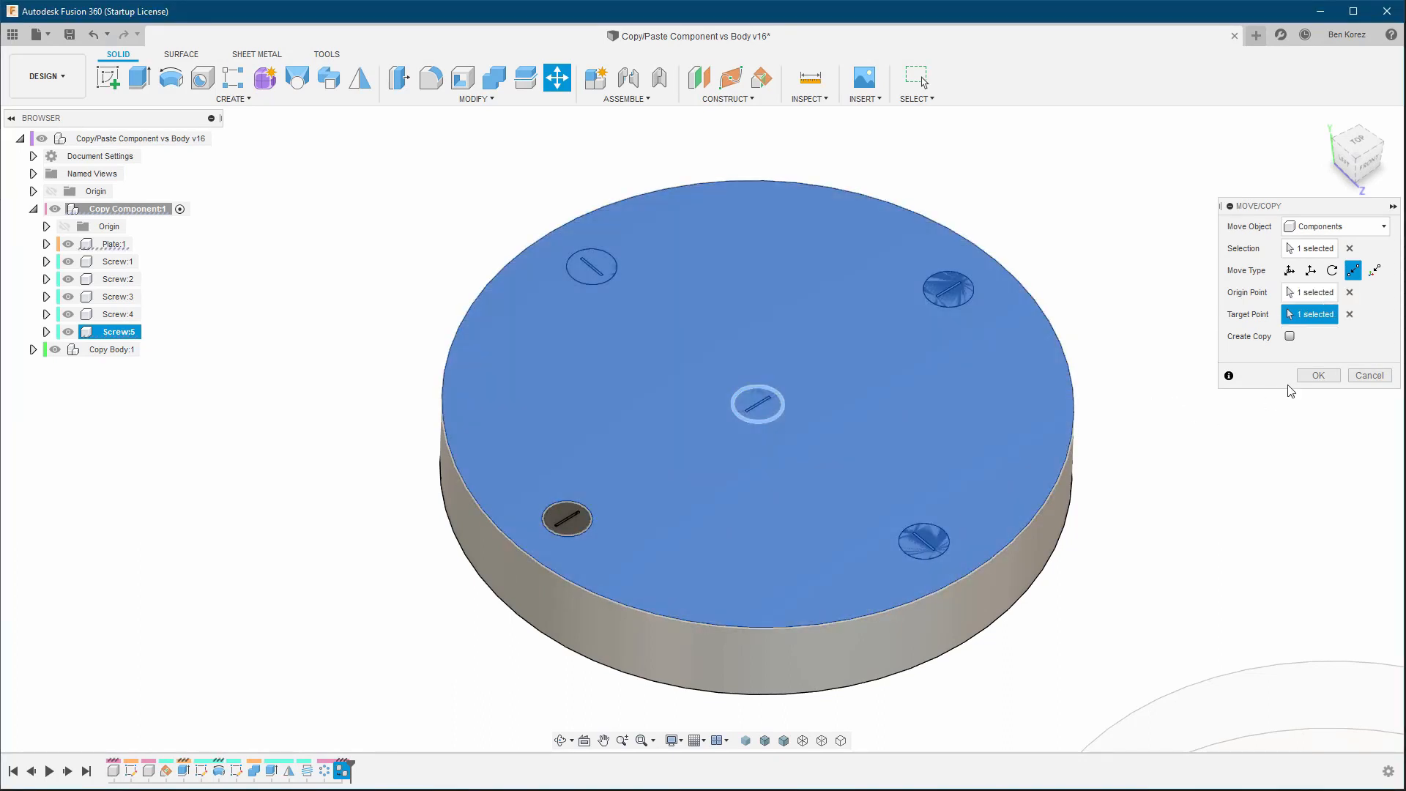
left_click(1291, 337)
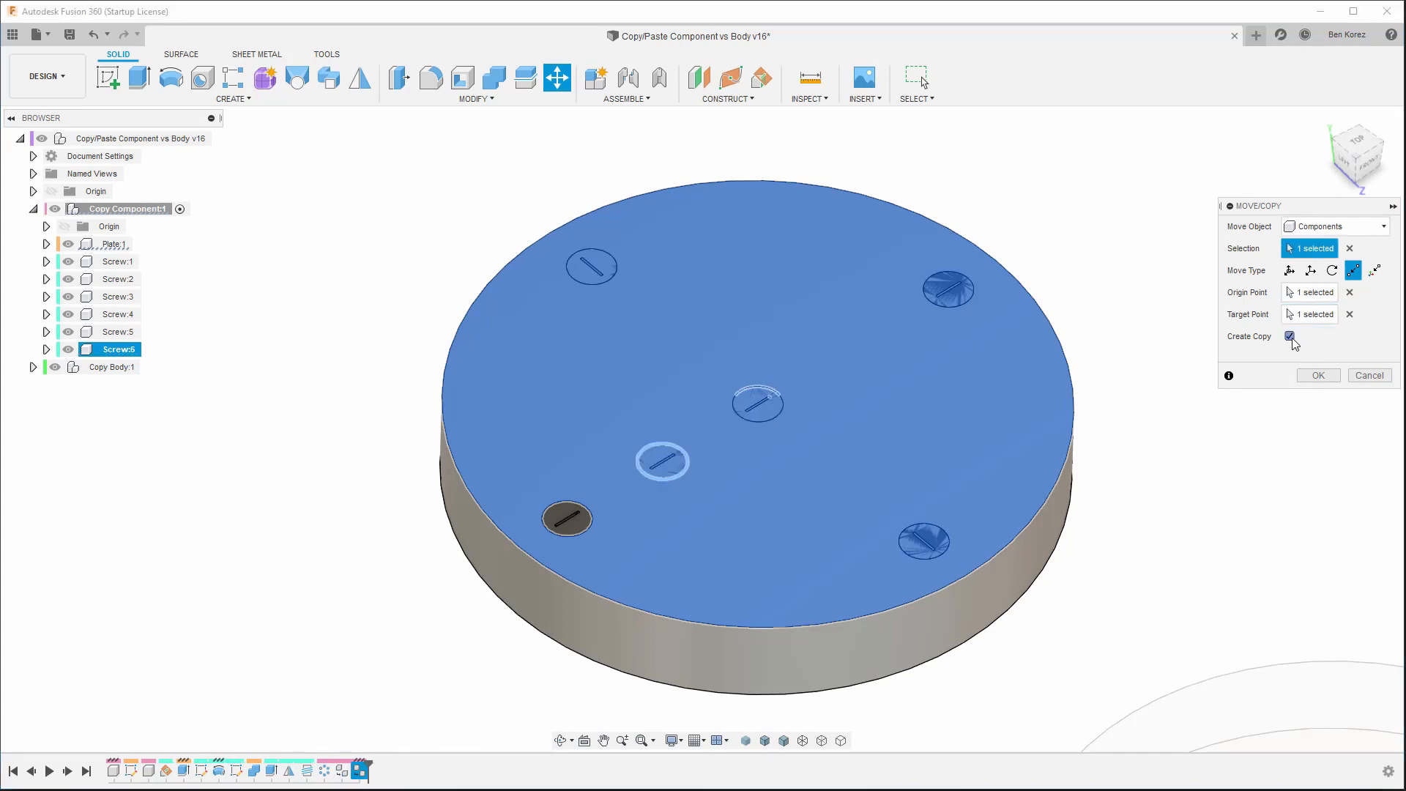
left_click(1290, 336)
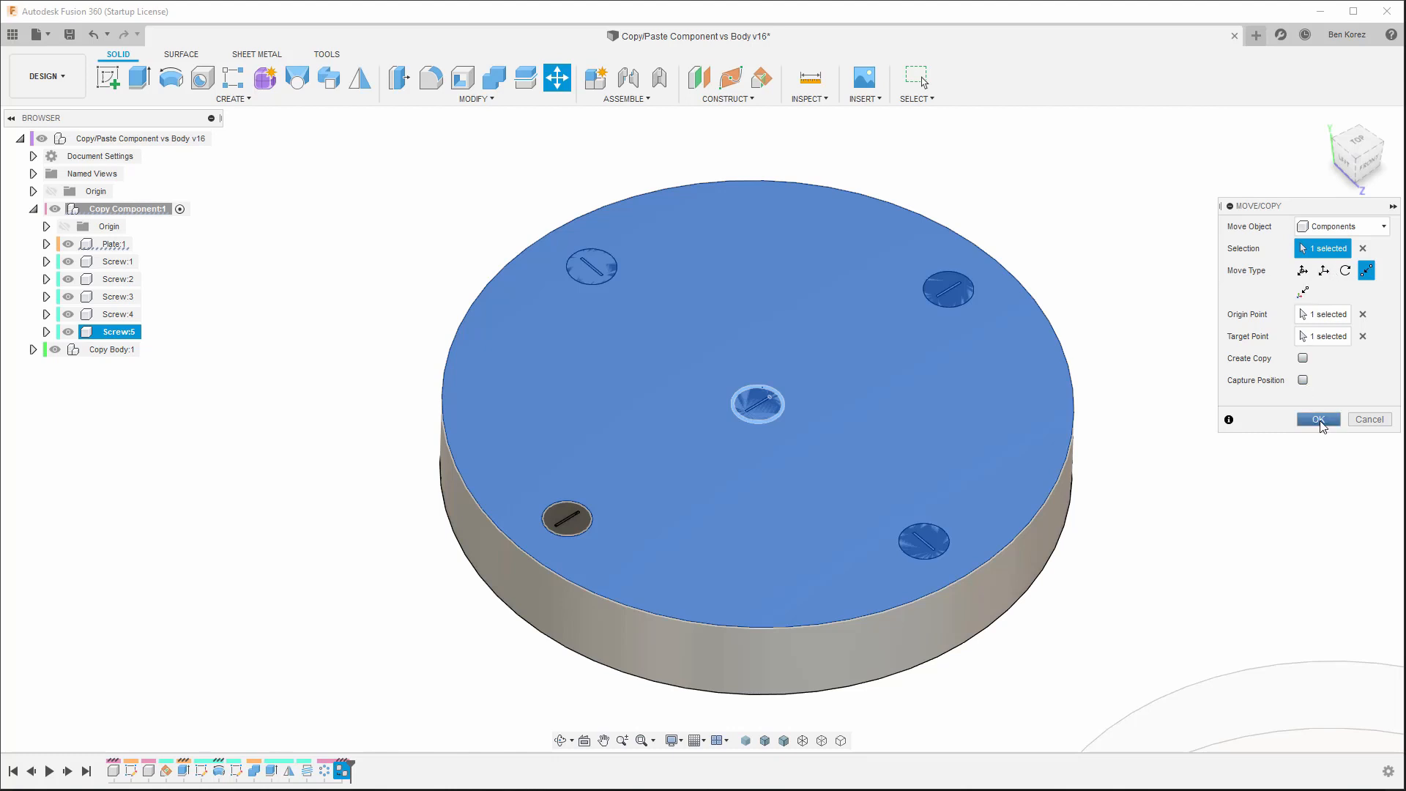
left_click(1320, 421)
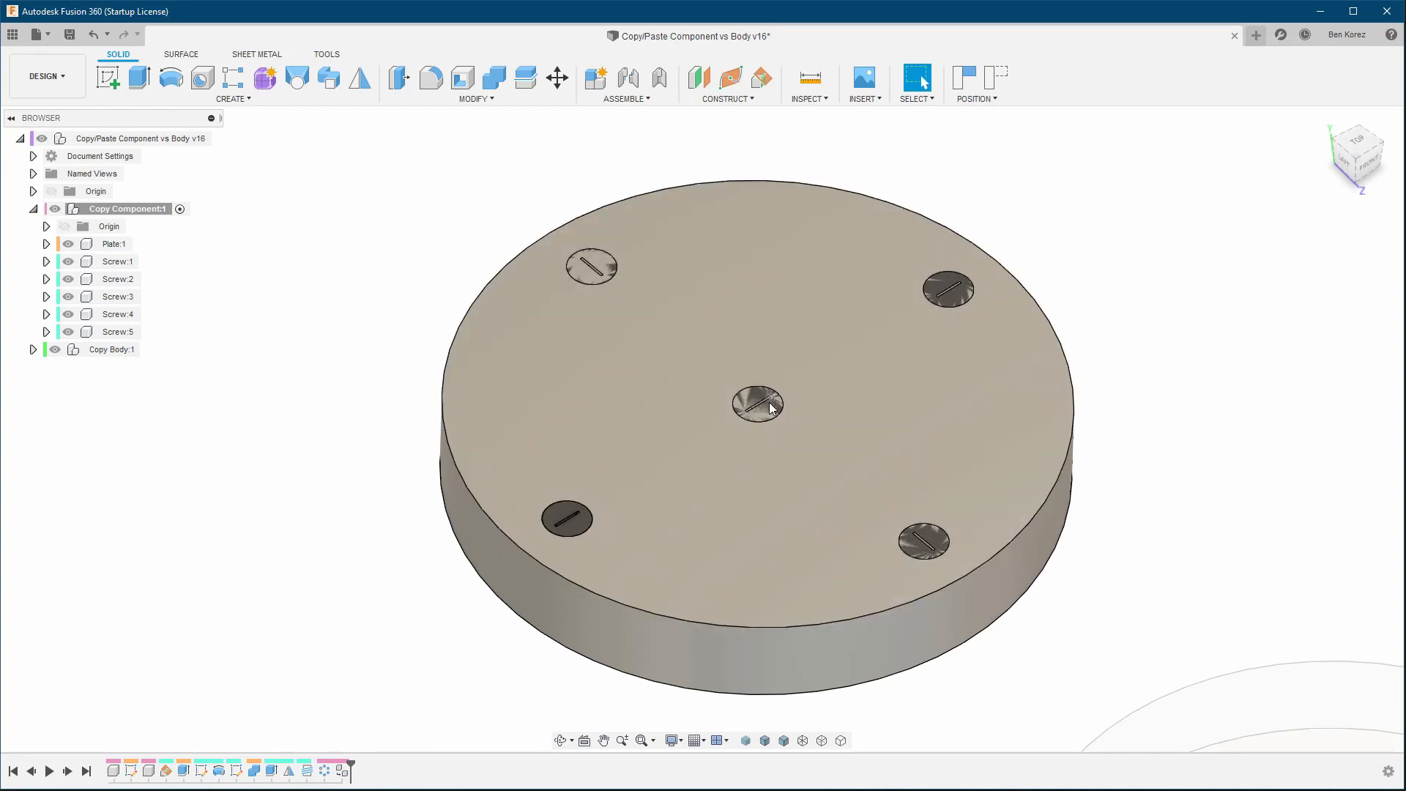
Hide the Plate and turn on component color cycling to compare the colors of all five screws.
left_click(65, 263)
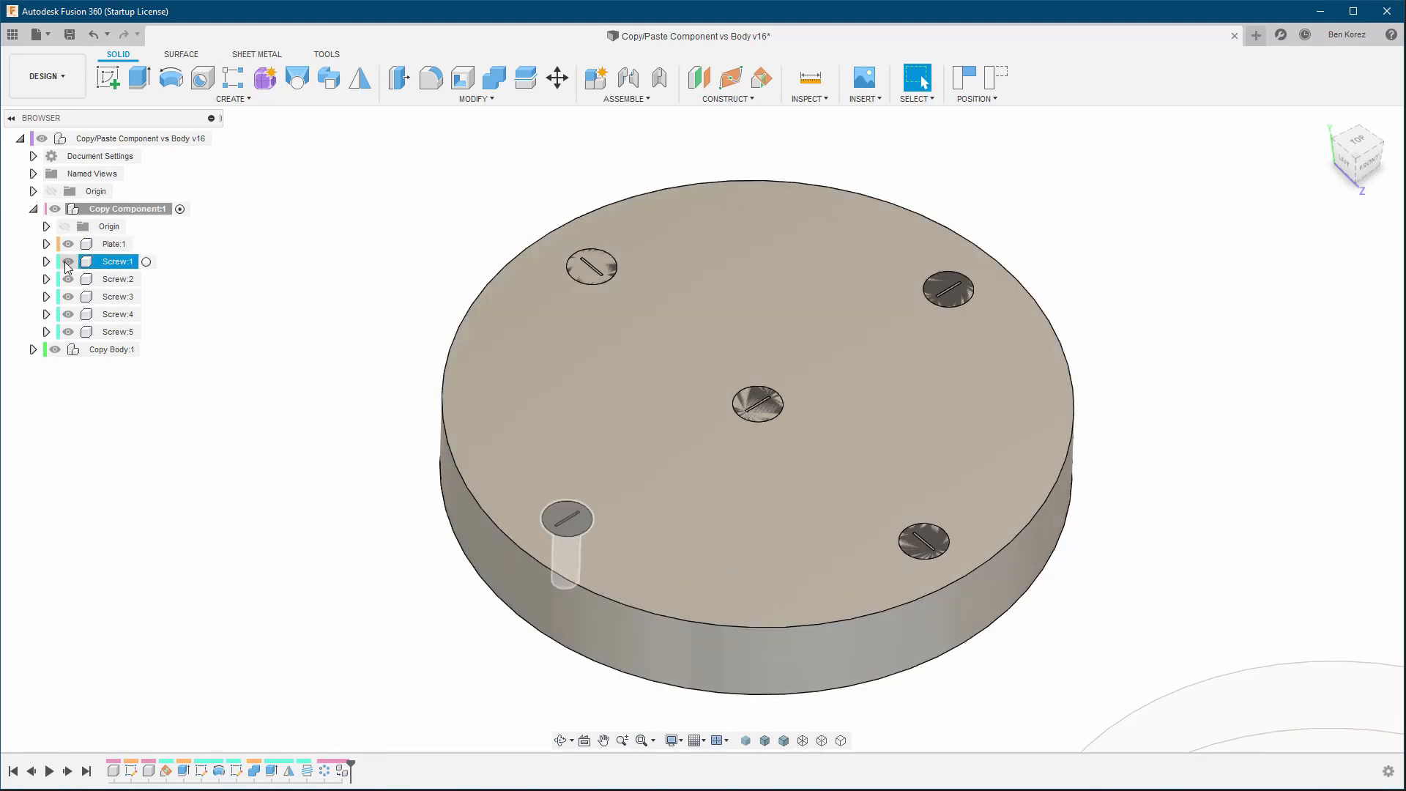
left_click(69, 245)
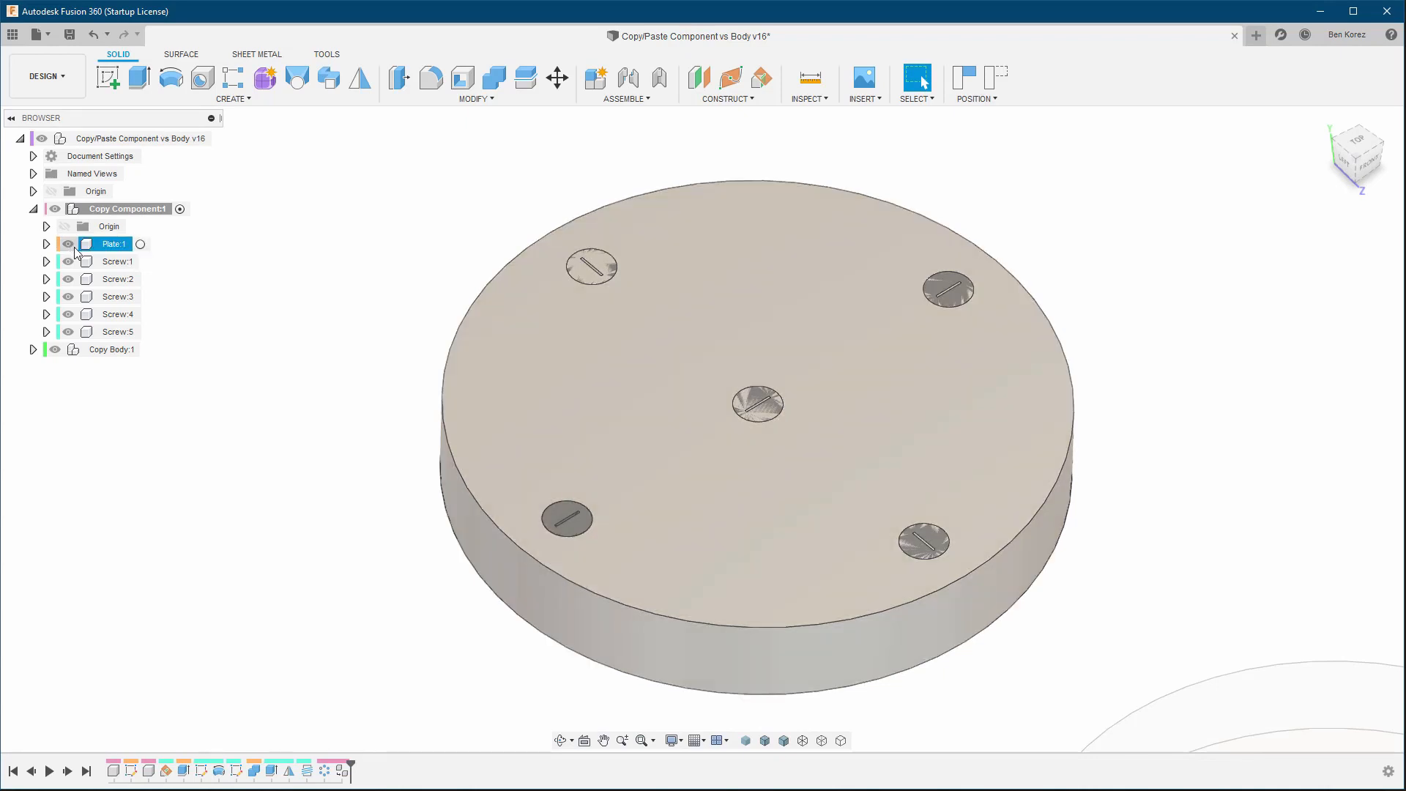
left_click(68, 243)
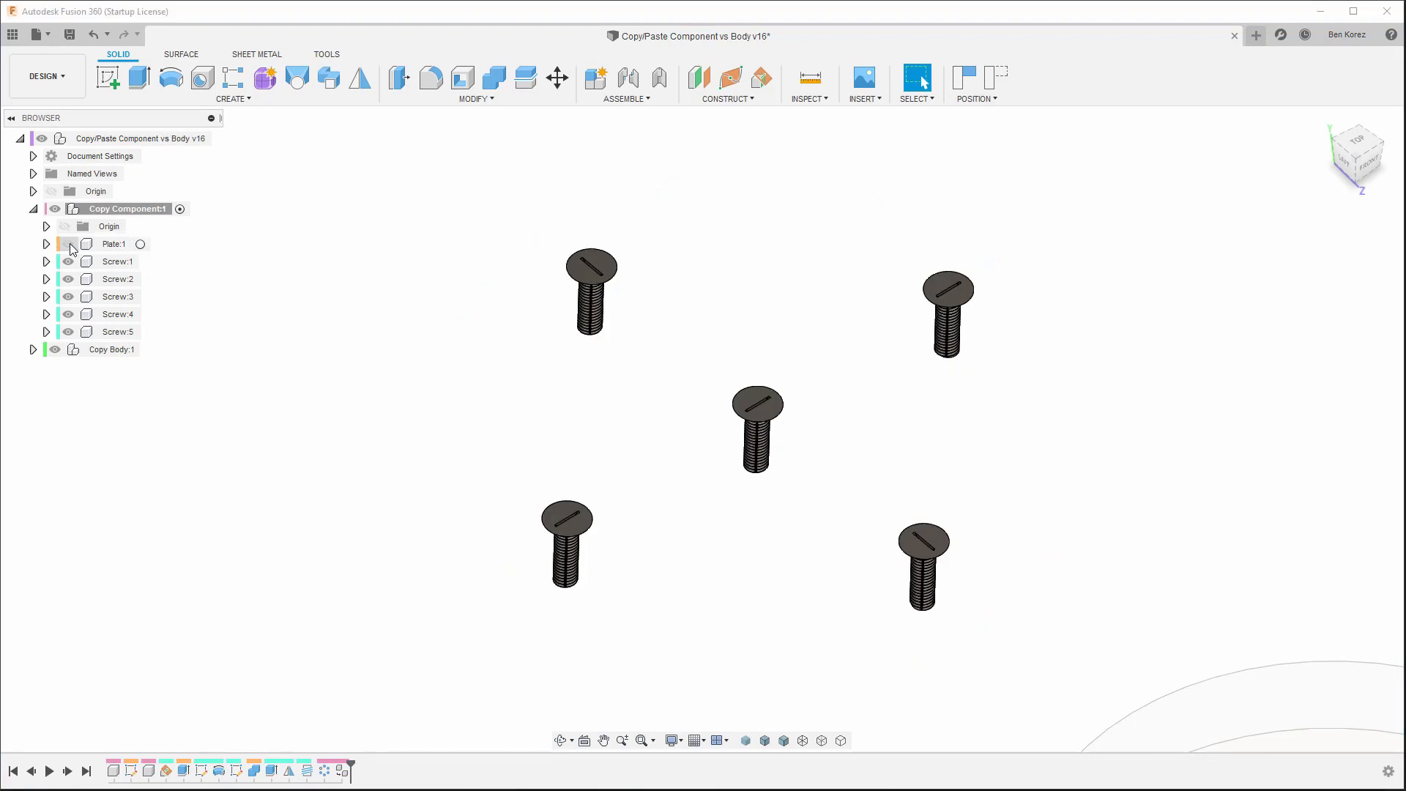
left_click(327, 54)
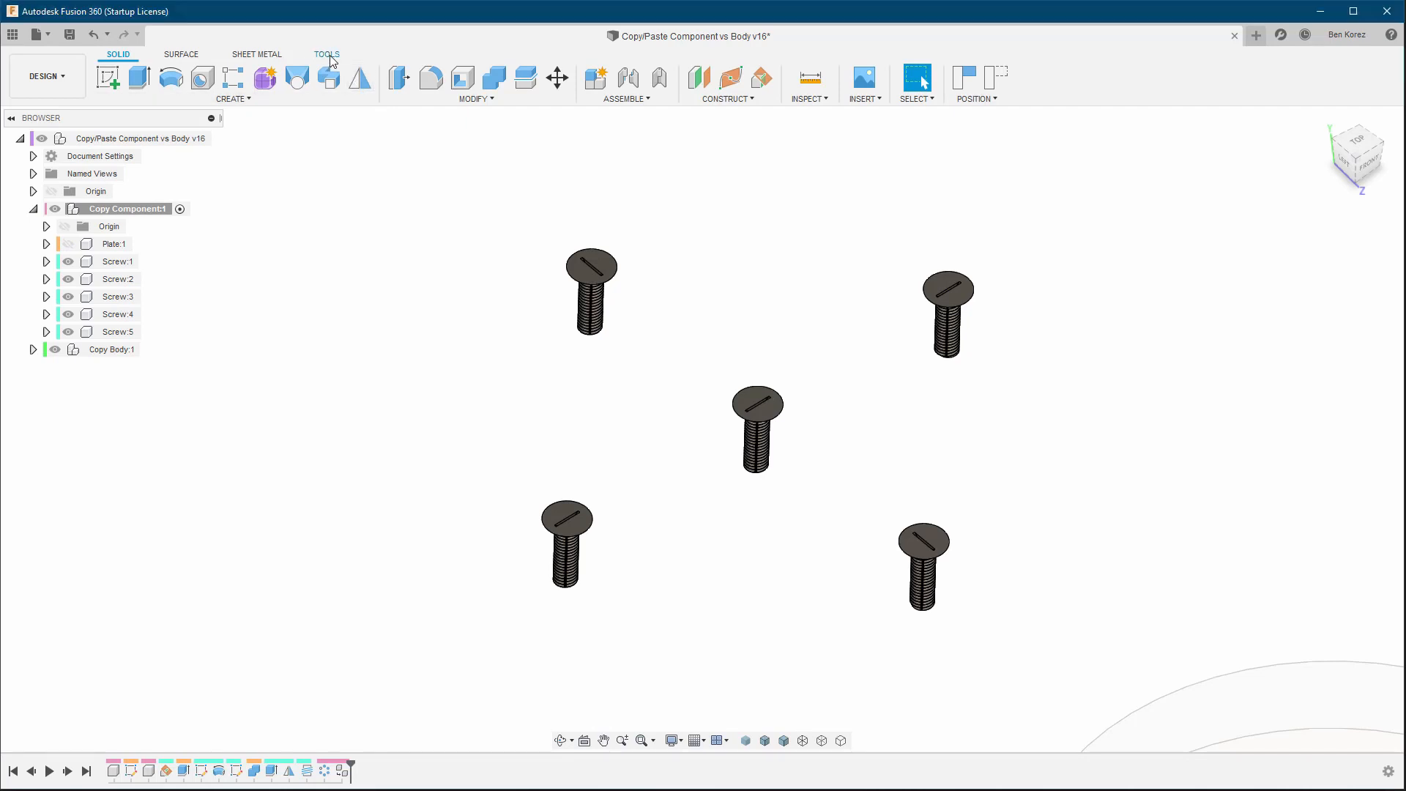
left_click(442, 80)
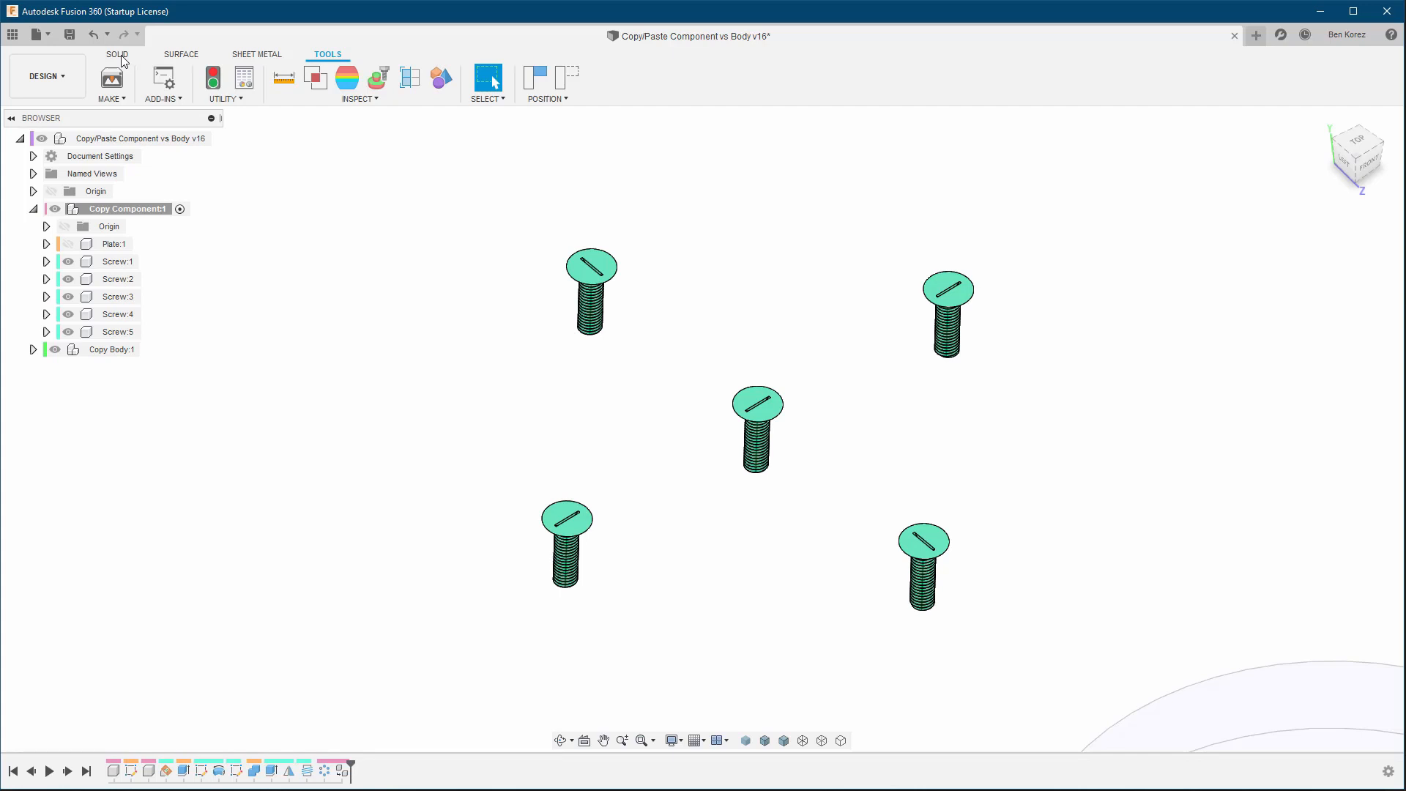
Turn off component color cycling and show the Plate again under Copy Component:1.
left_click(440, 77)
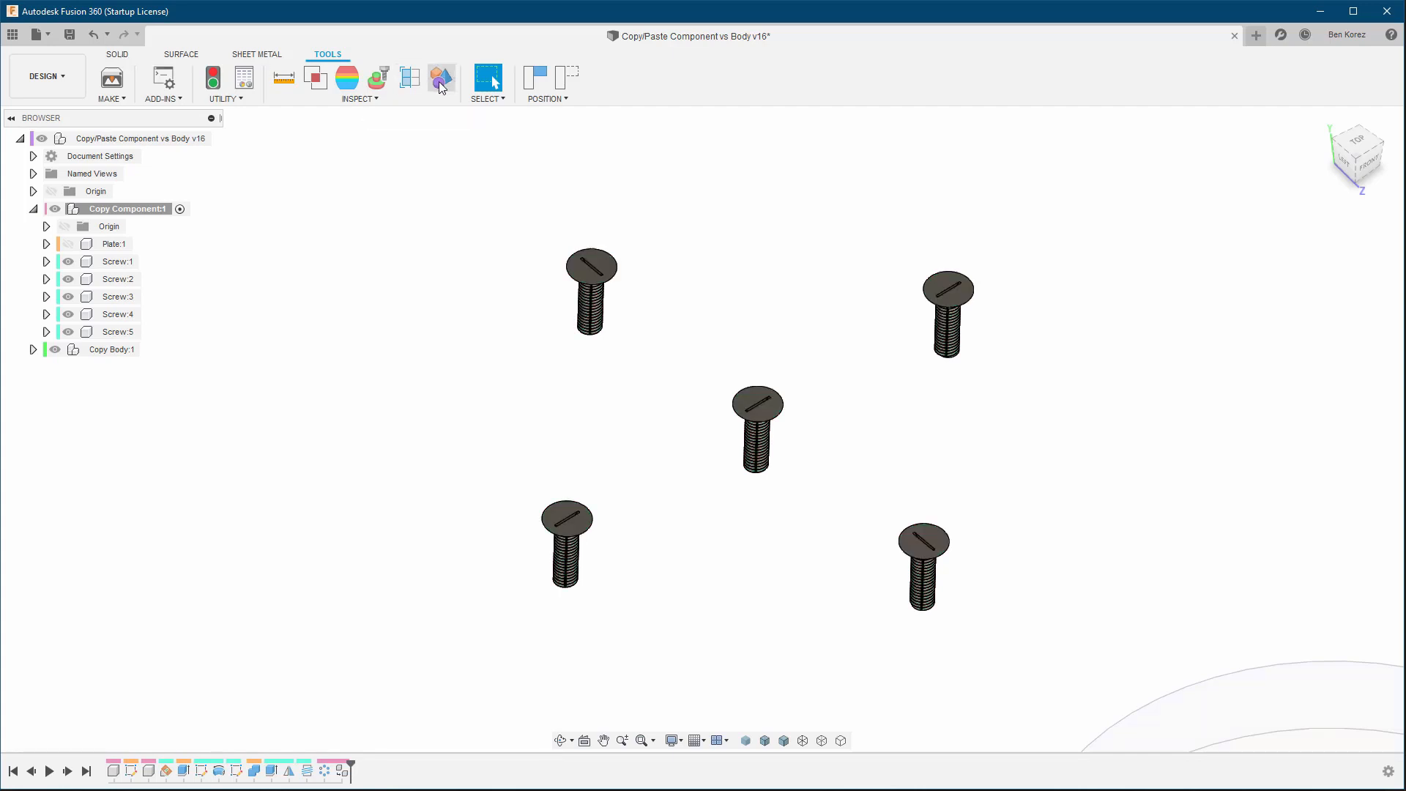
left_click(119, 54)
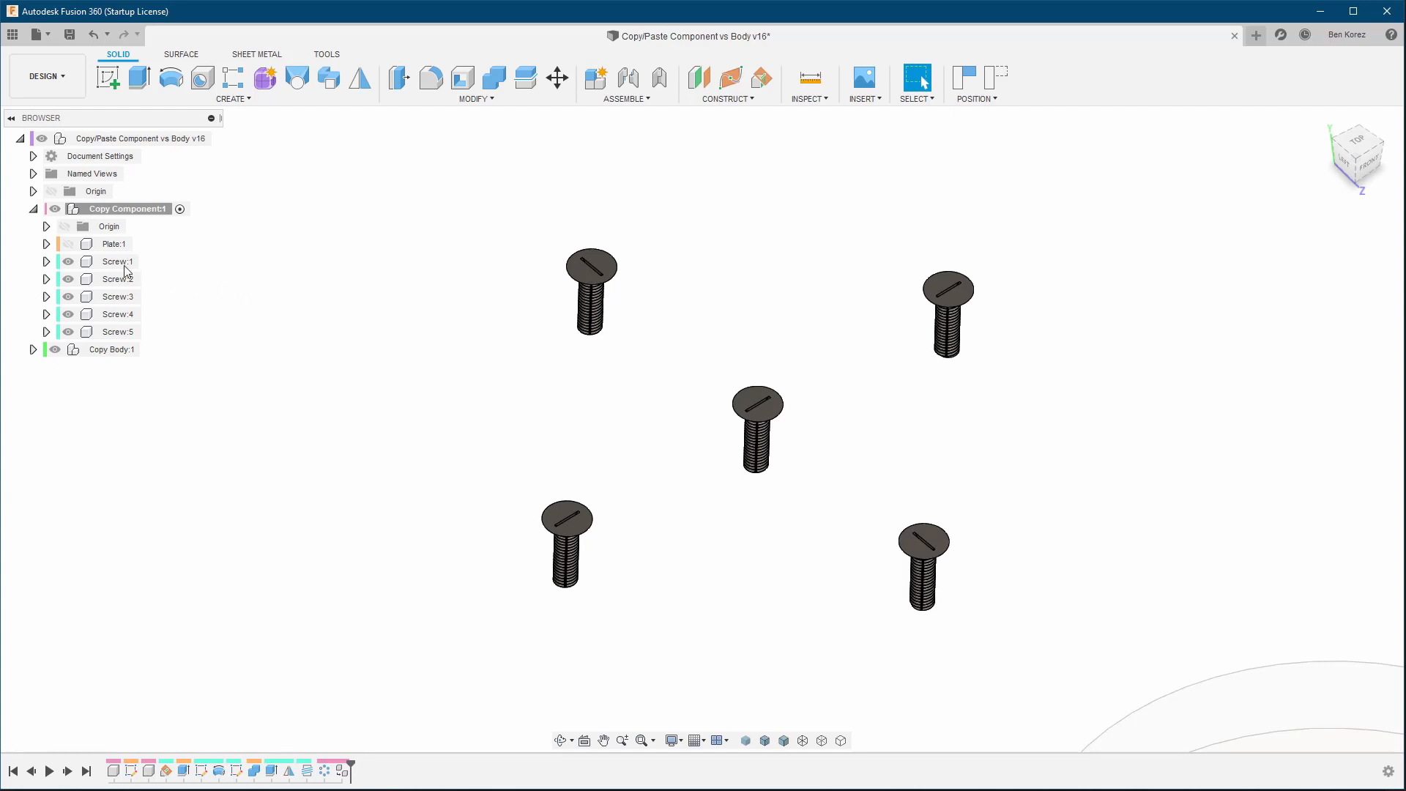
left_click(68, 244)
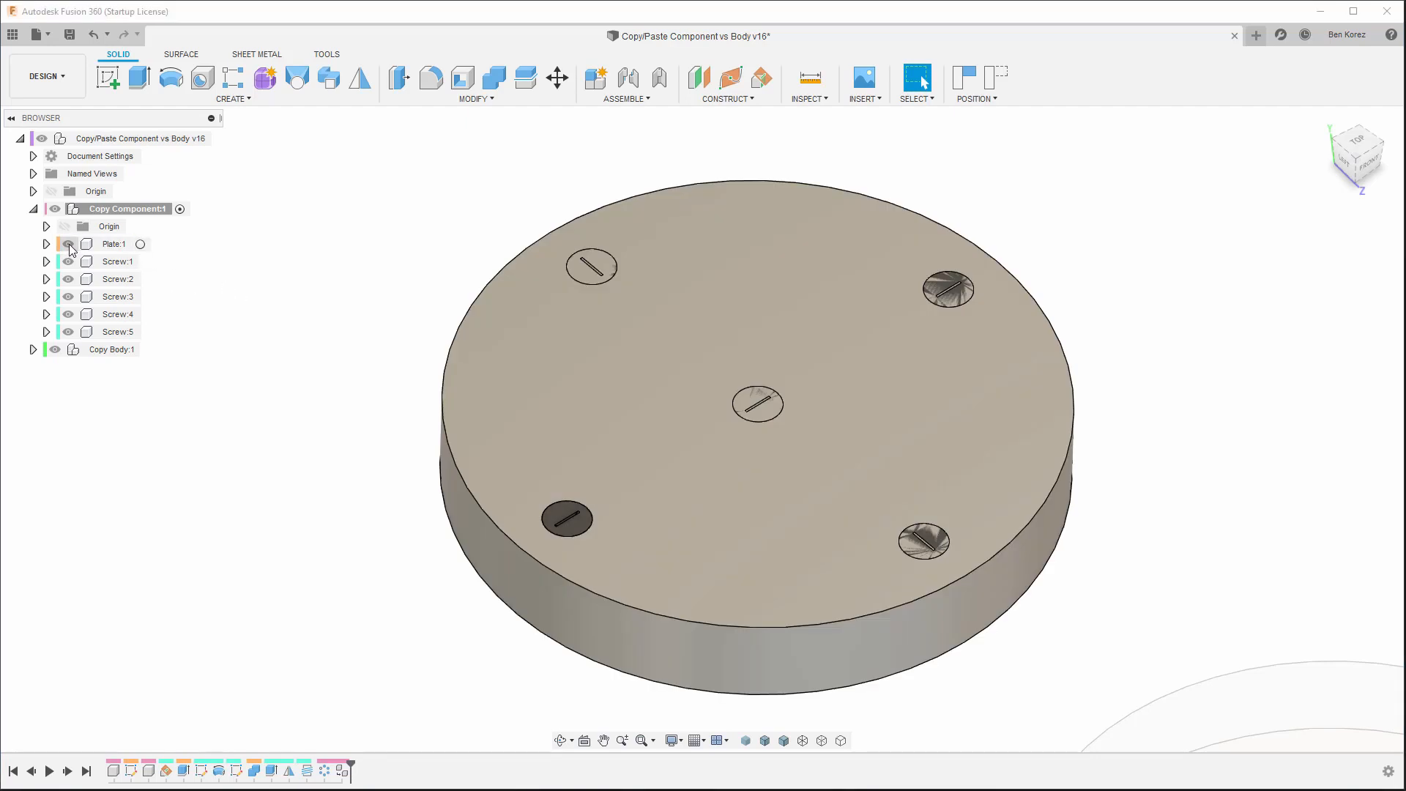
Collapse the Copy Component:1 assembly and make Copy Body:1 the active component.
left_click(33, 210)
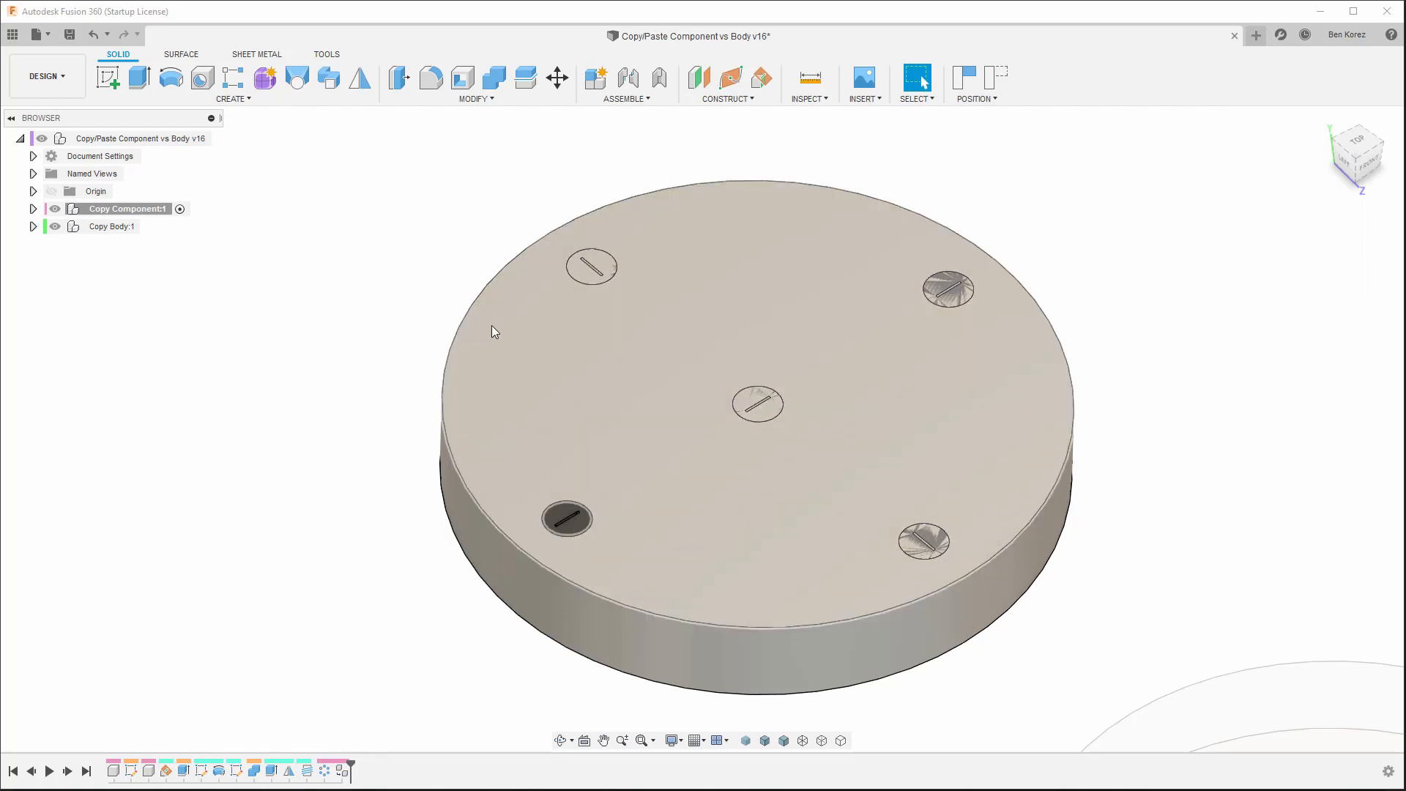
key("F6")
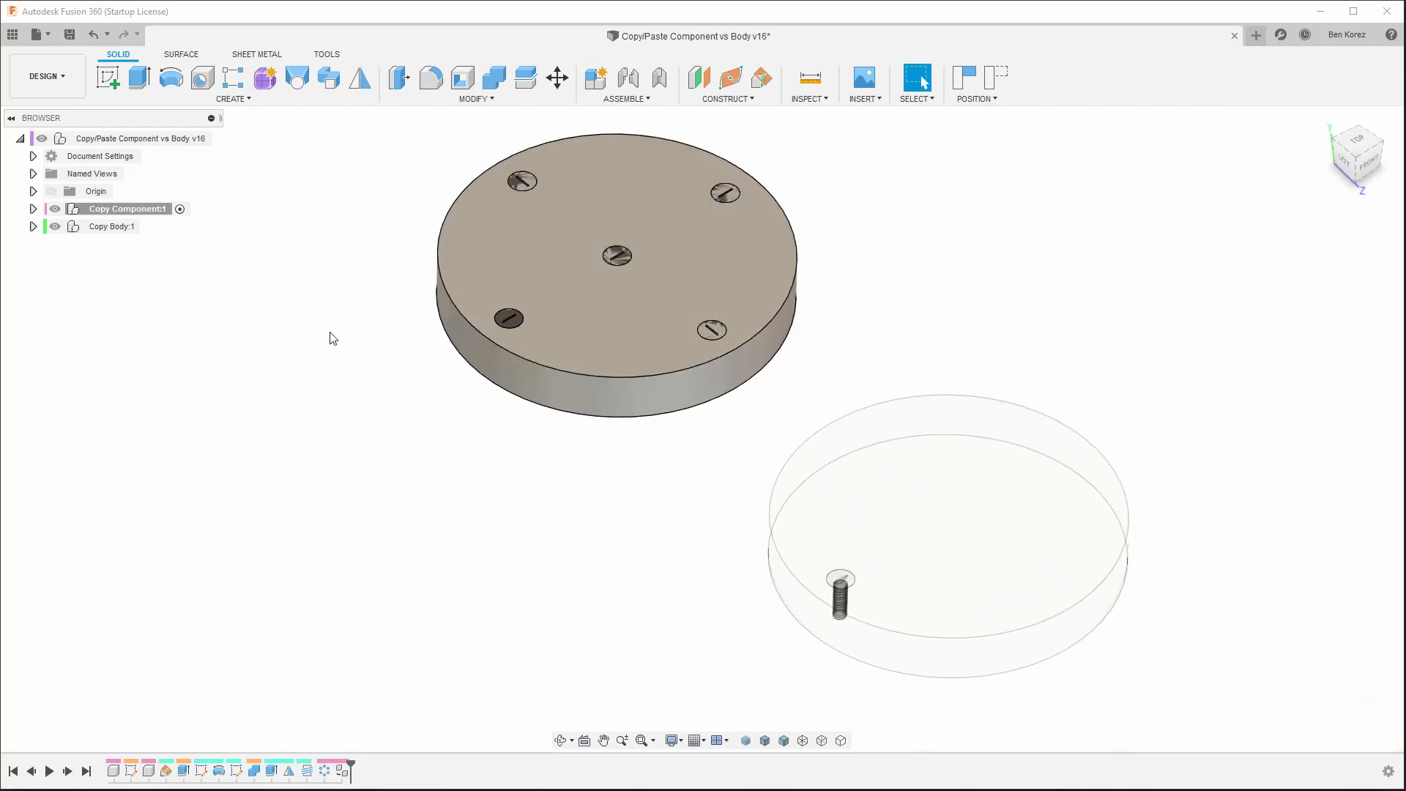
left_click(153, 227)
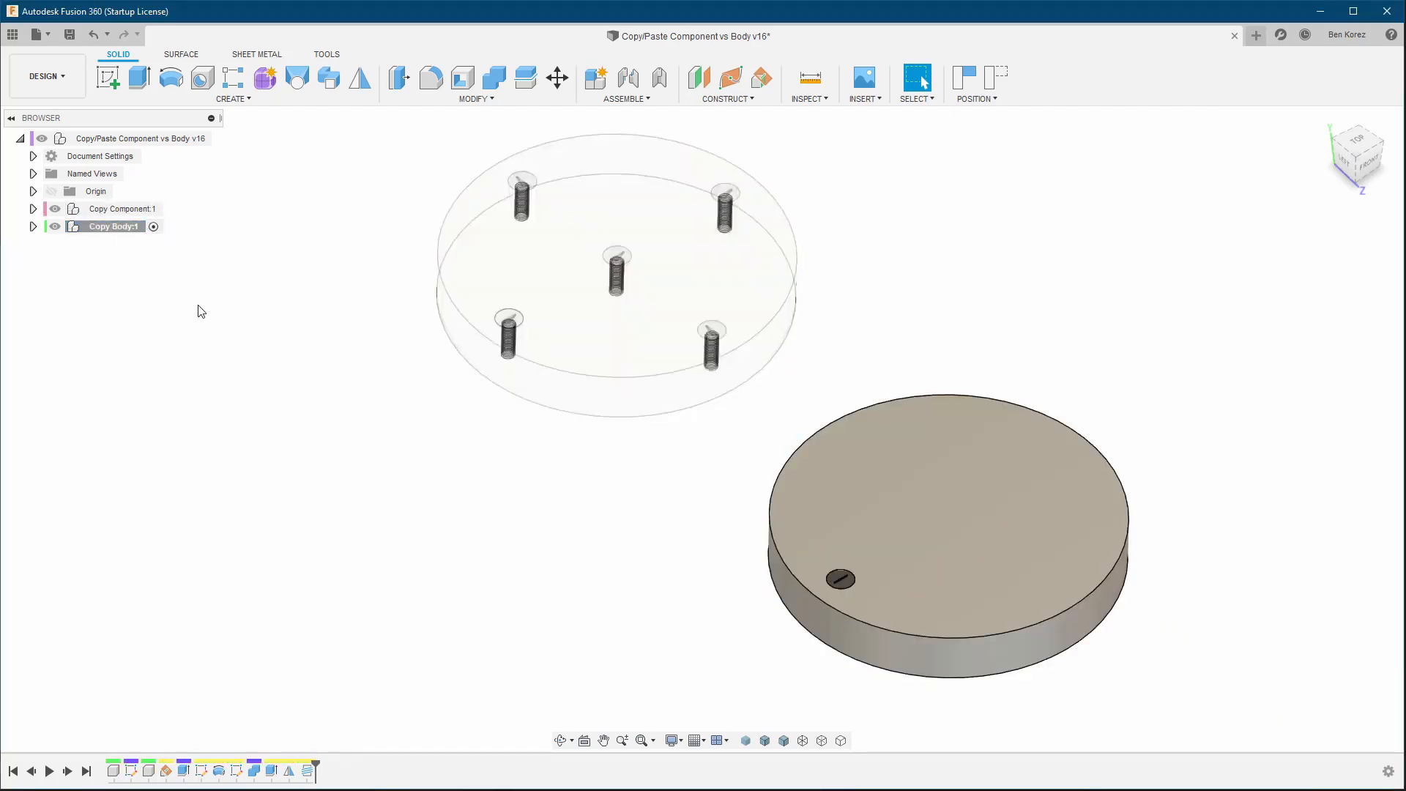
scroll(253, 344, "up", 2)
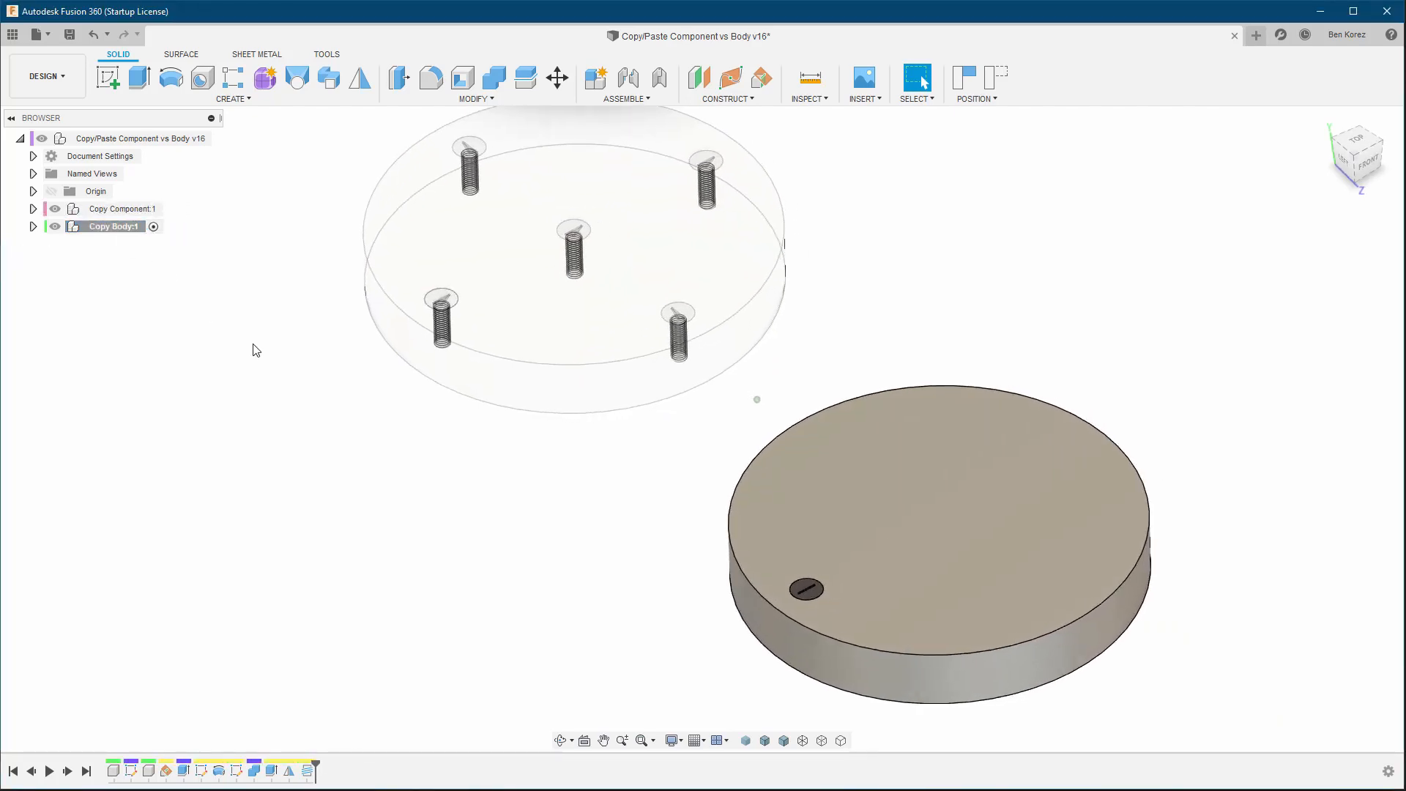
Copy the screw's Body1 from the Screw (1):1 component inside Copy Body:1.
left_click(33, 227)
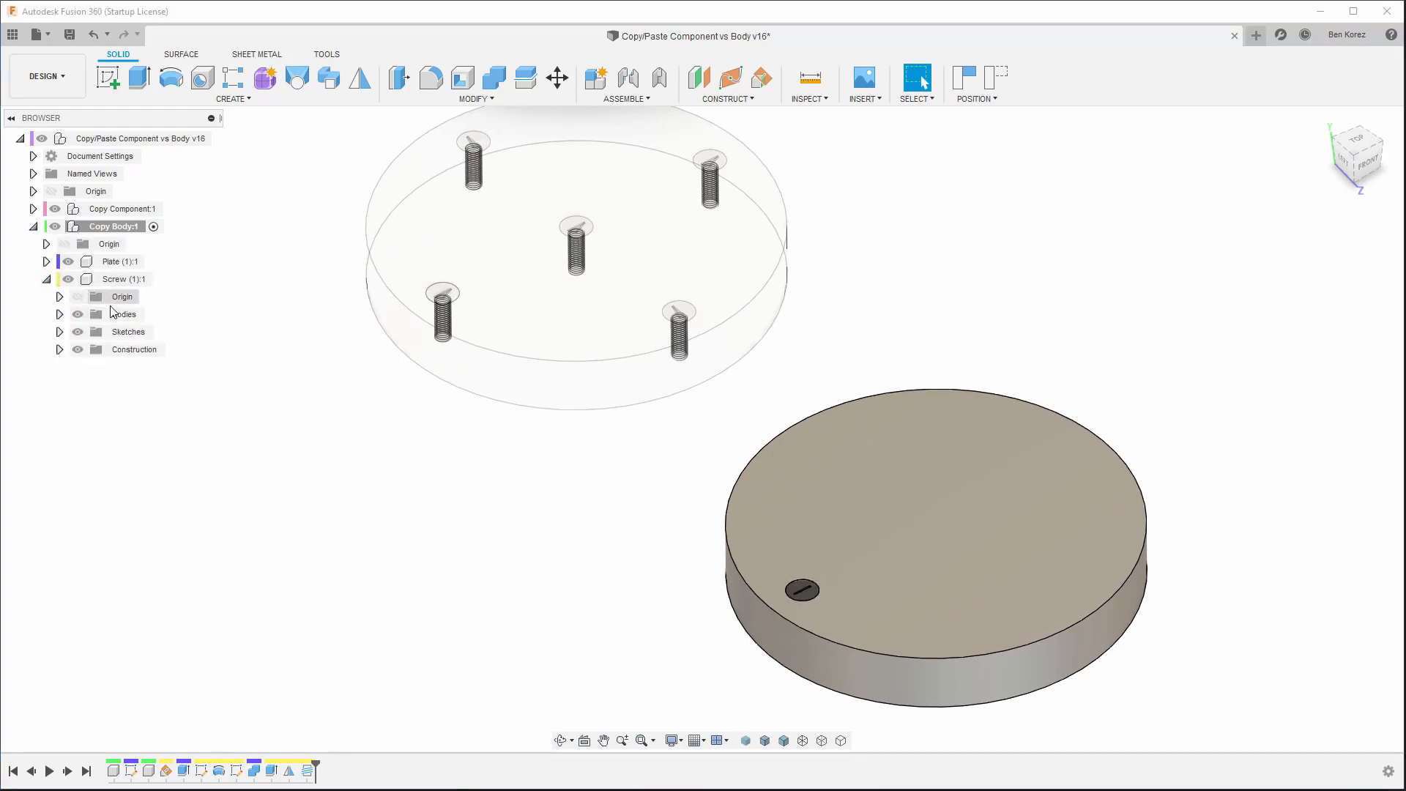
left_click(59, 315)
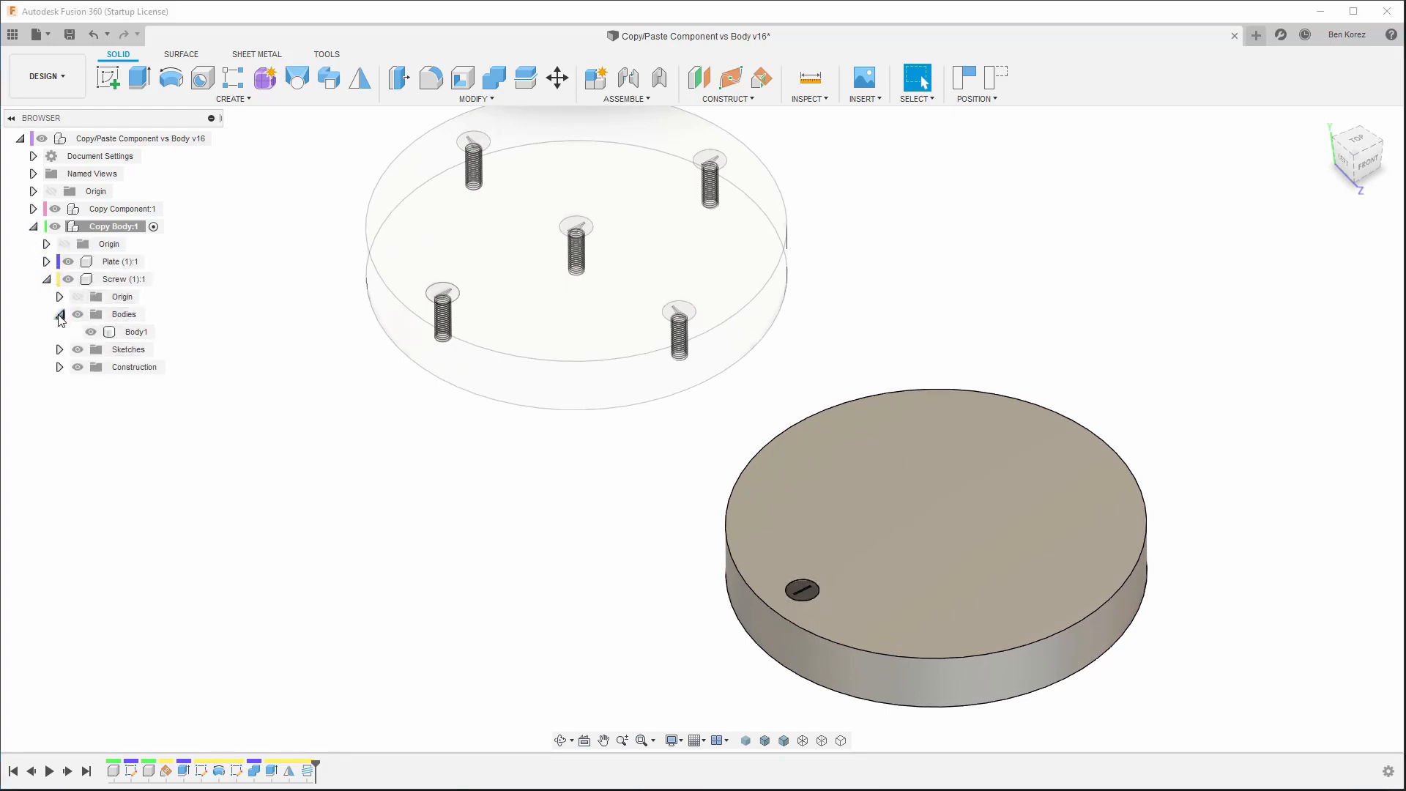
right_click(134, 332)
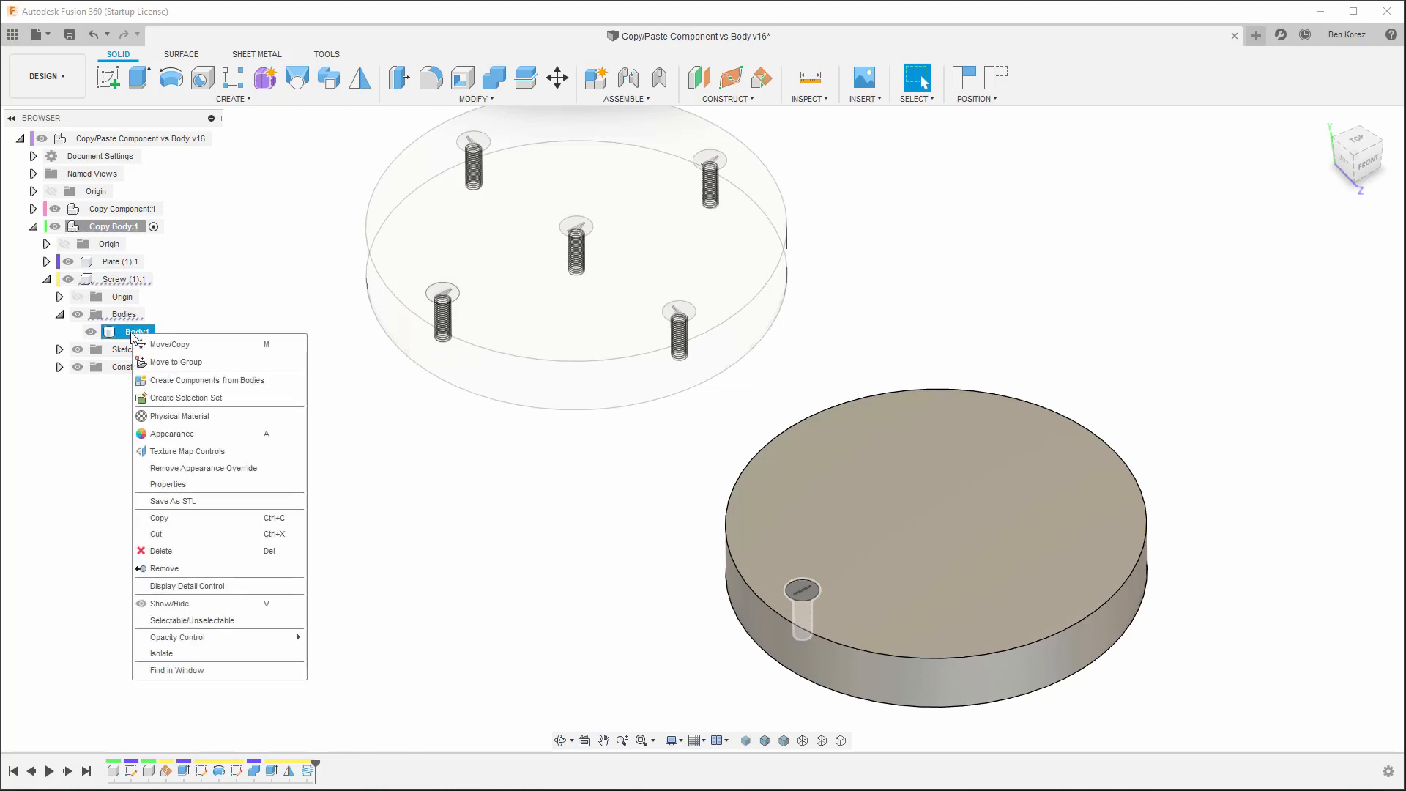
left_click(212, 518)
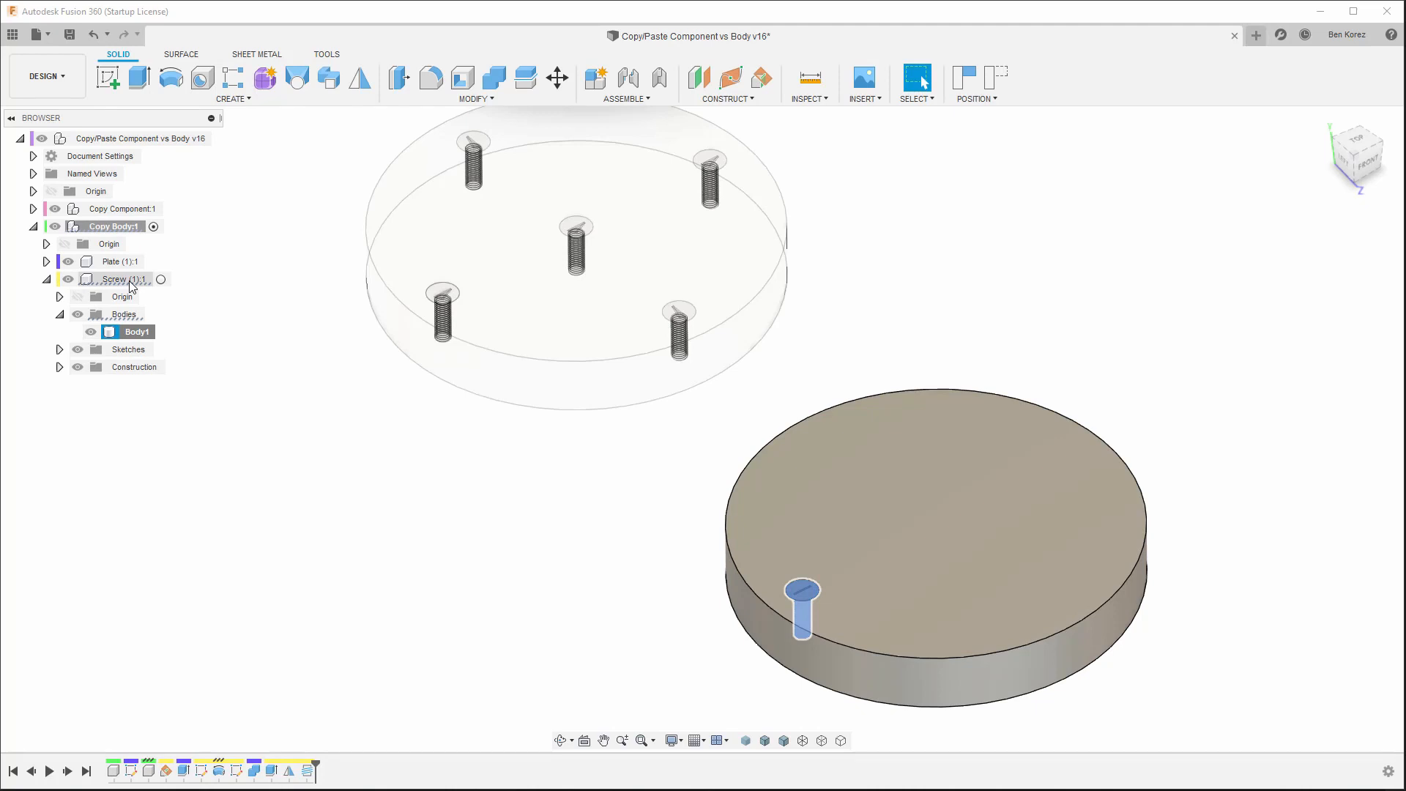
Activate Screw (1):1, paste the copied body into it and move the pasted body 80 mm along X.
left_click(161, 280)
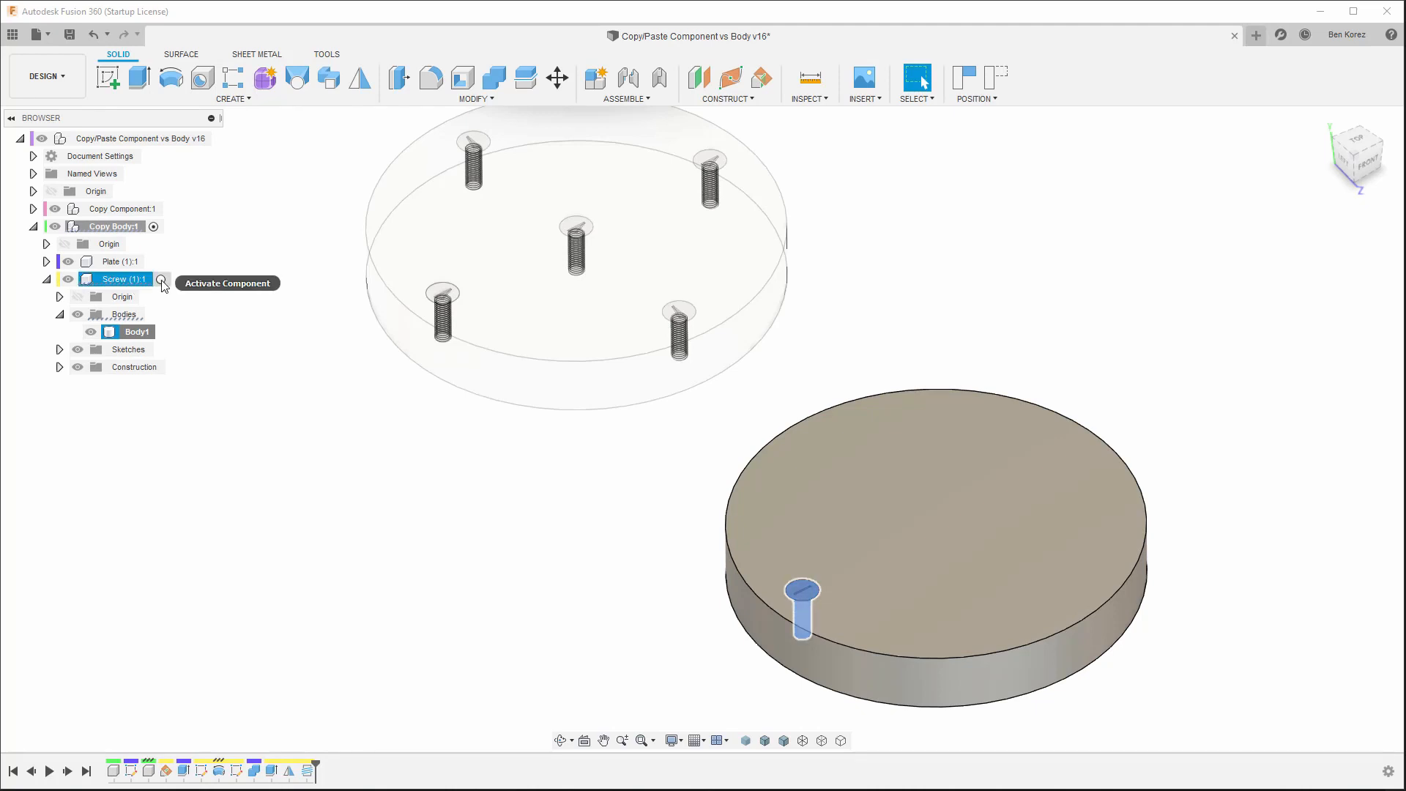
left_click(161, 280)
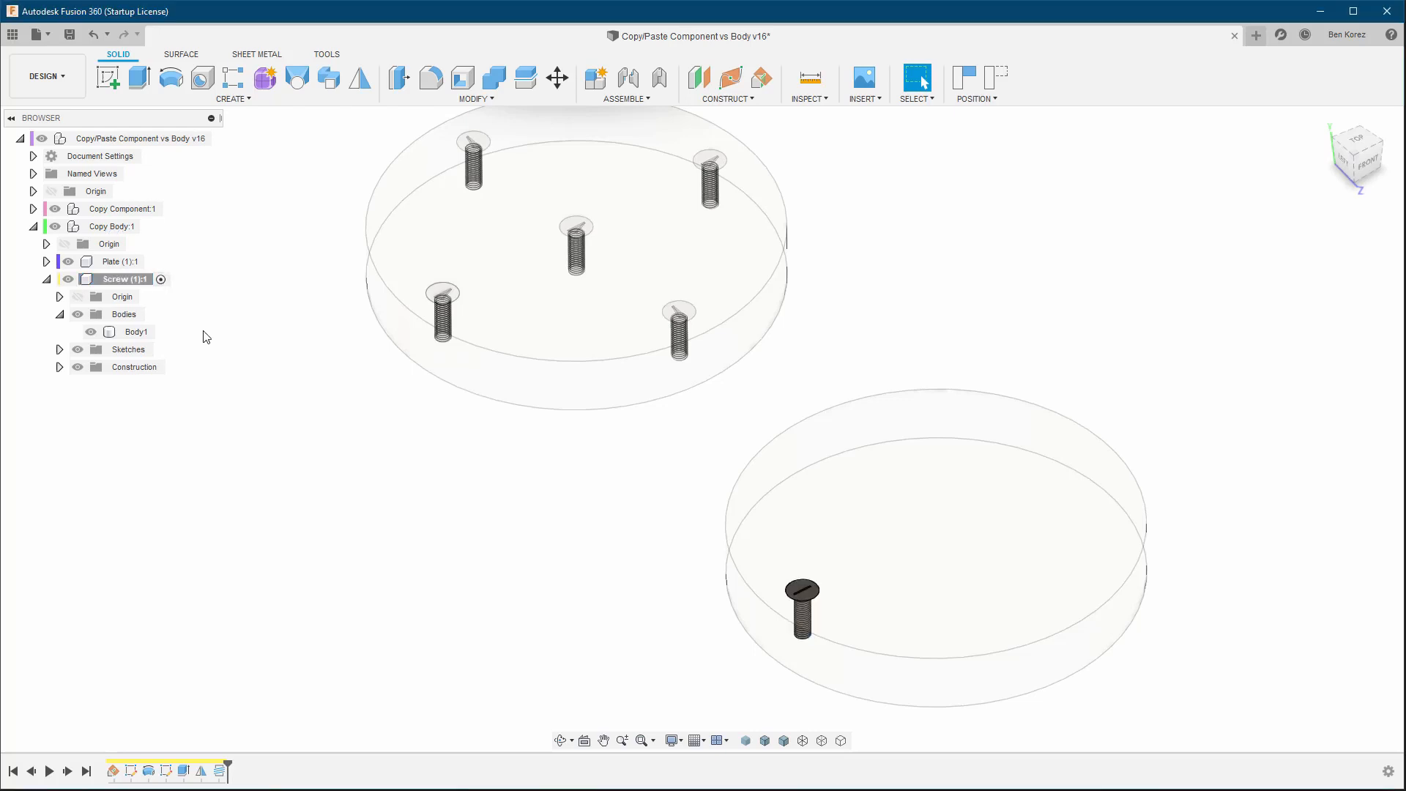
key("ctrl+v")
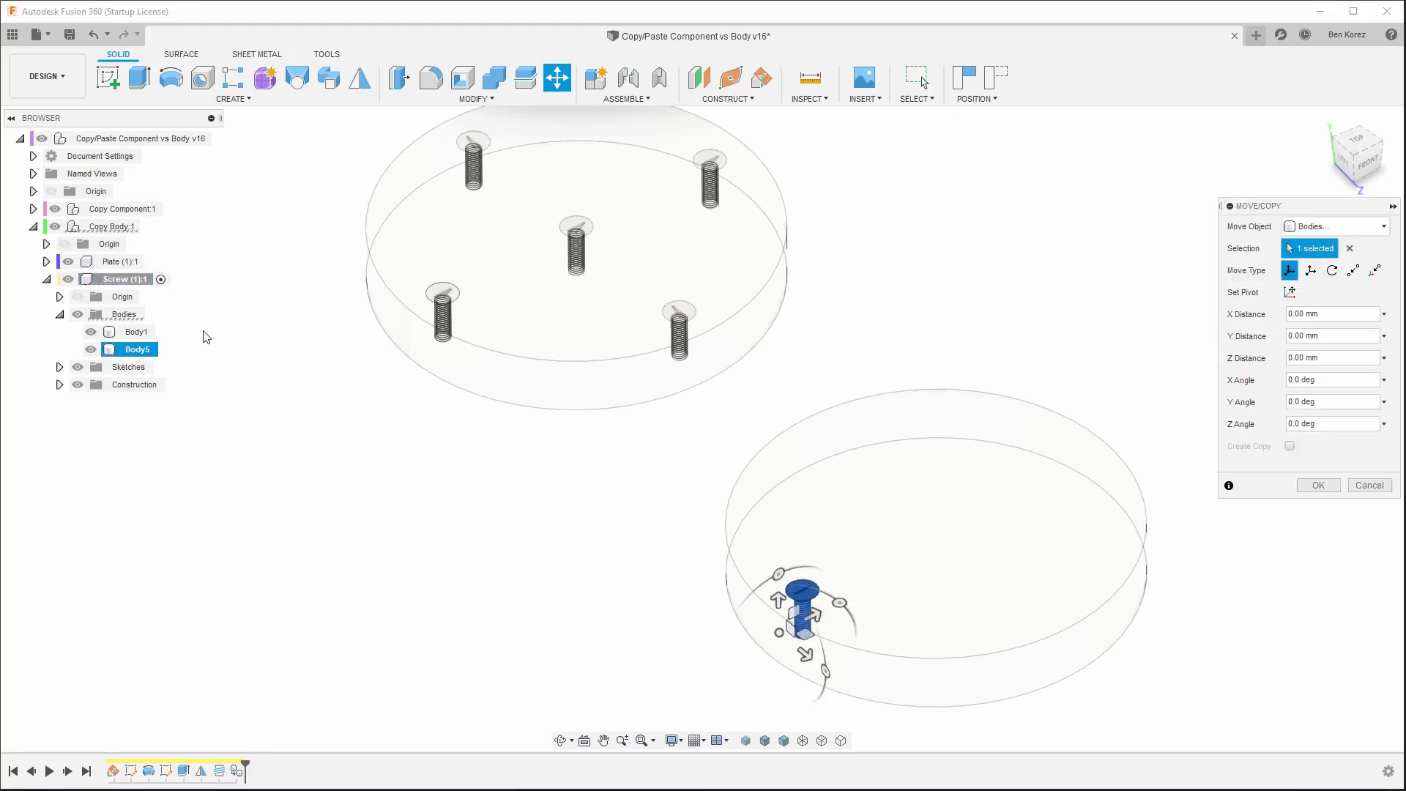
left_click_drag(817, 618, 958, 556)
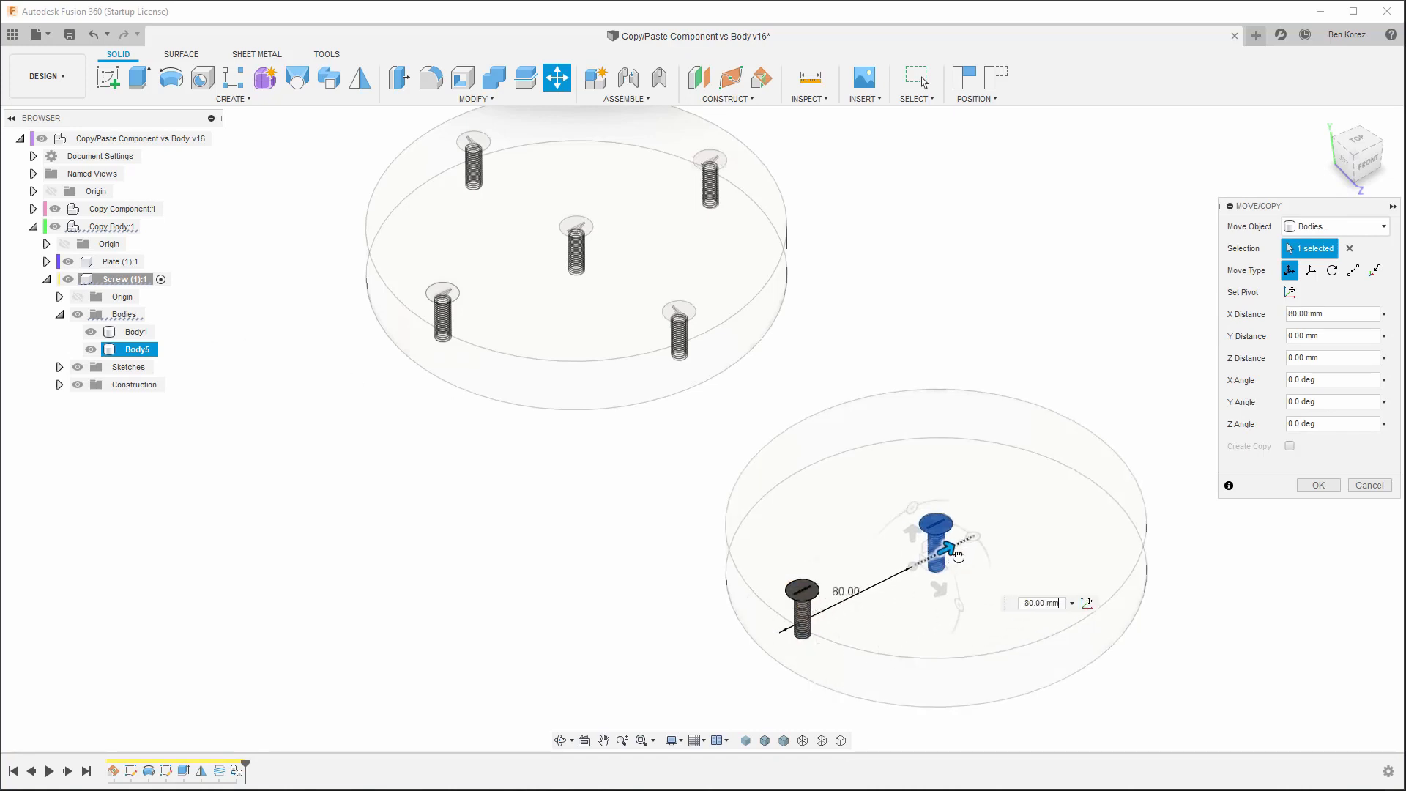
left_click(1355, 272)
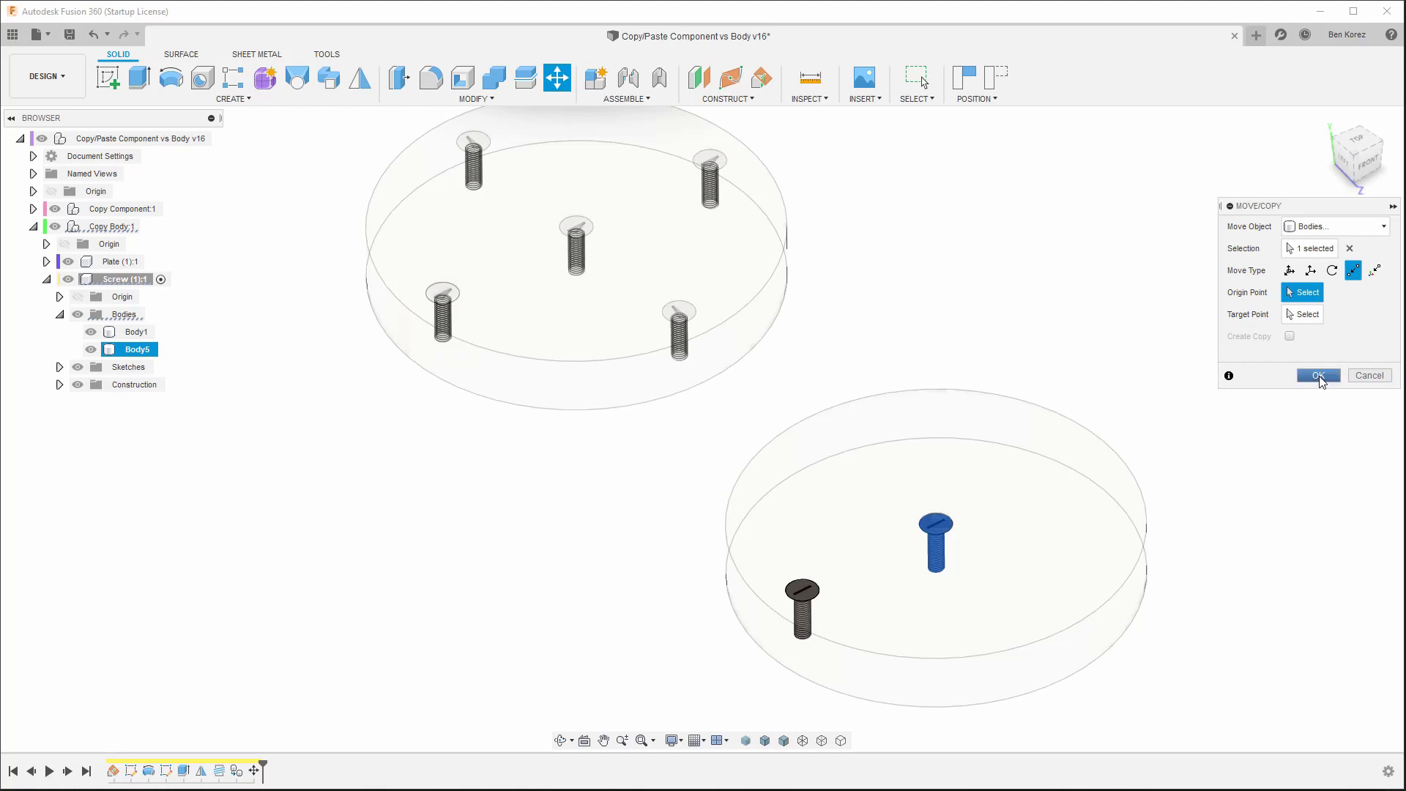
left_click(1318, 375)
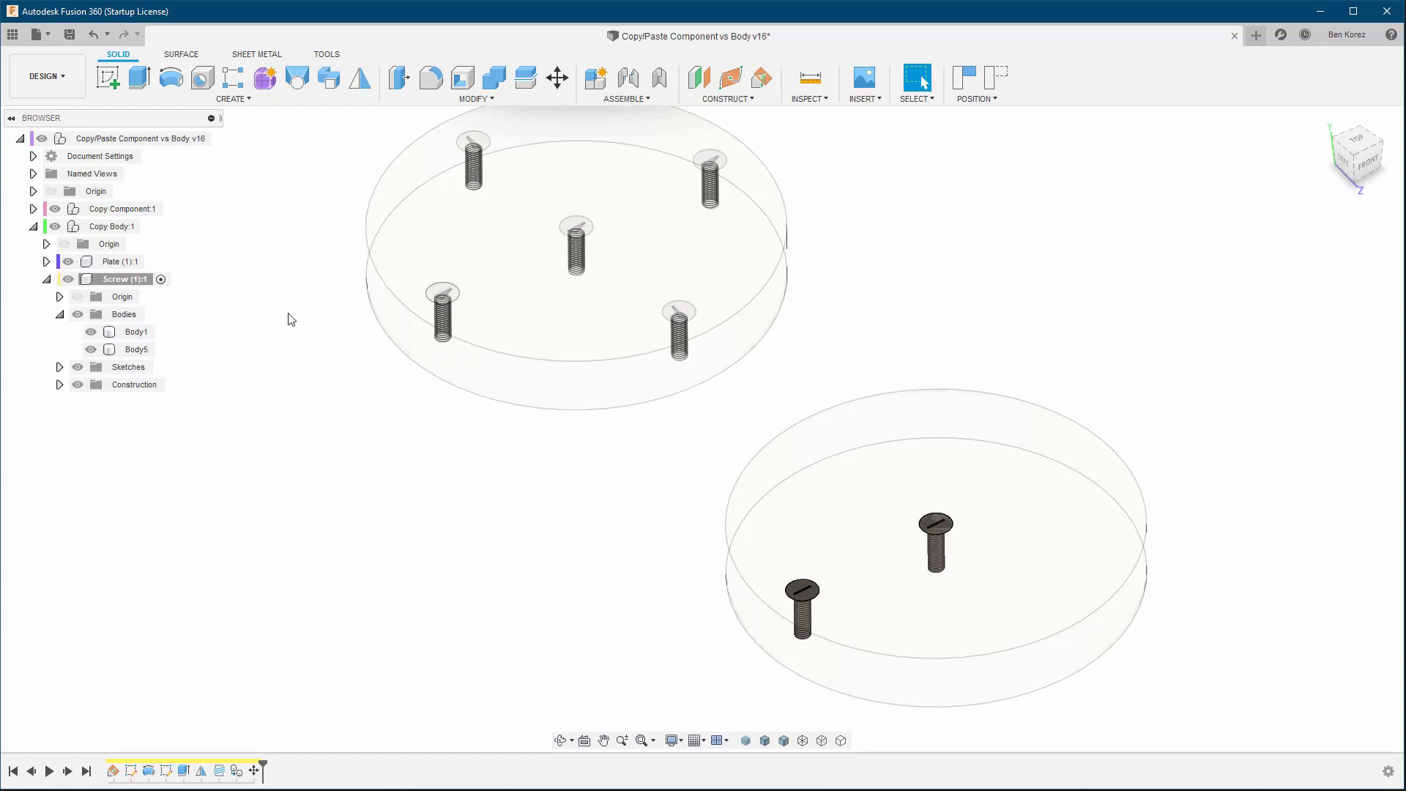
left_click(327, 55)
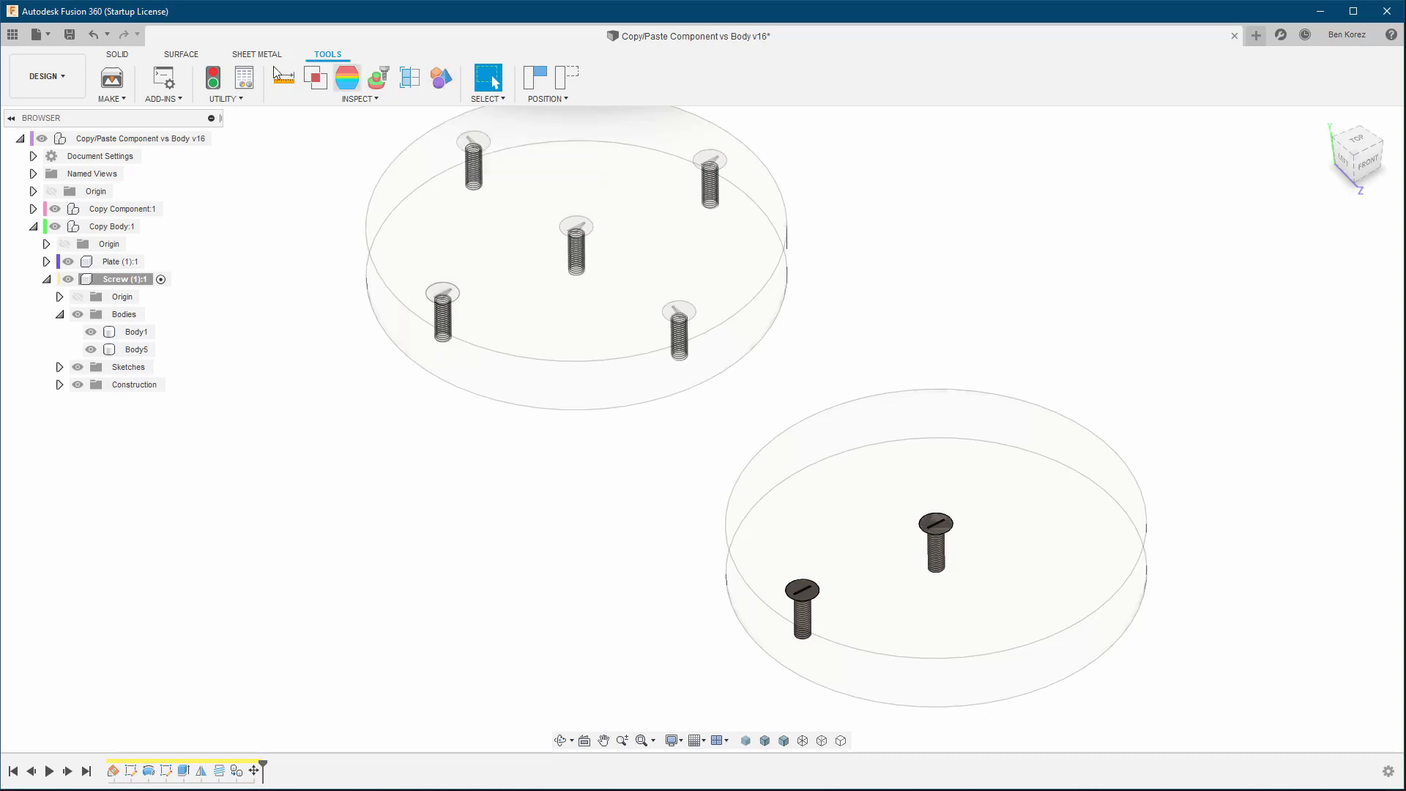
left_click(117, 54)
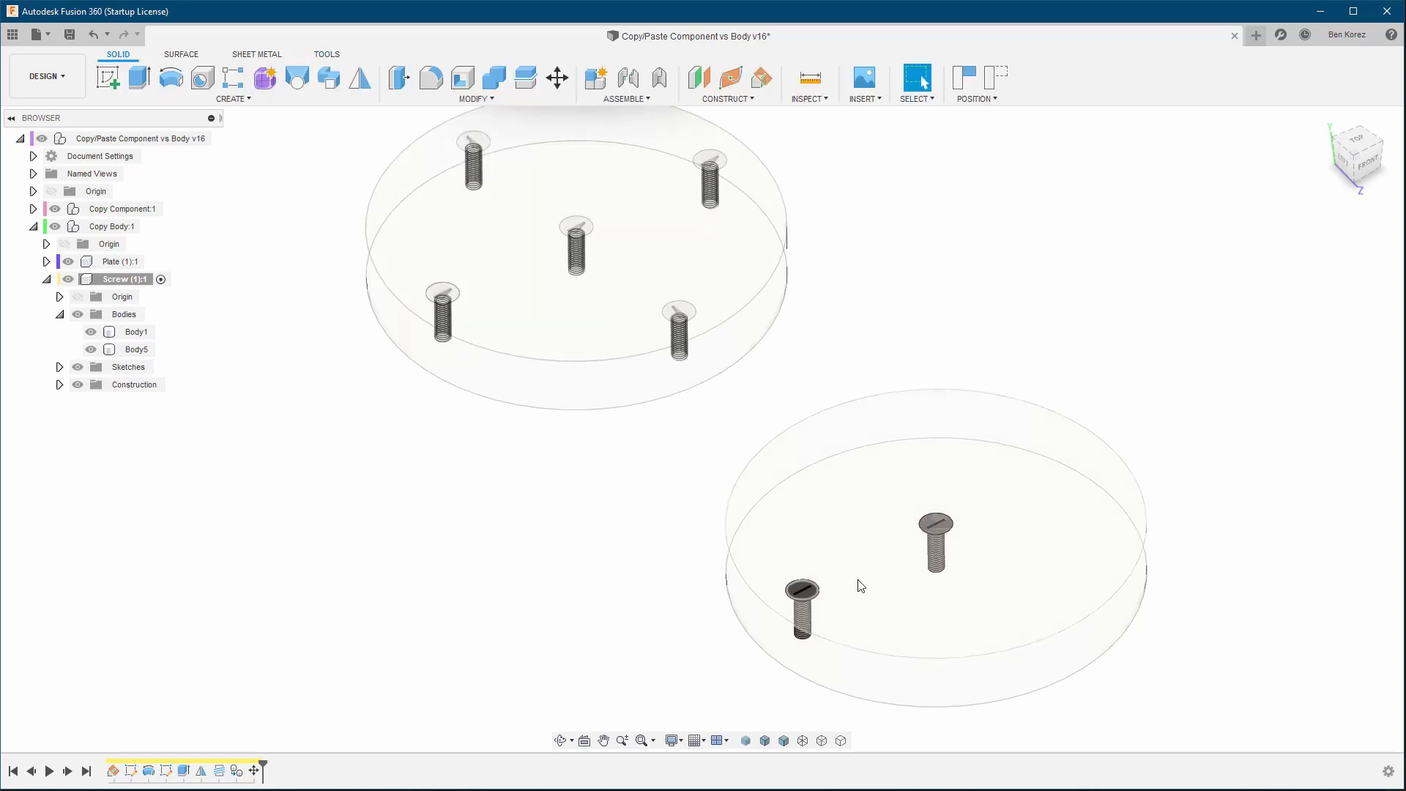
Hide Plate (1):1 and try deleting the slot from the head of the original screw body, Body1.
middle_click_drag(858, 580, 865, 488)
scroll(865, 488, "up", 3)
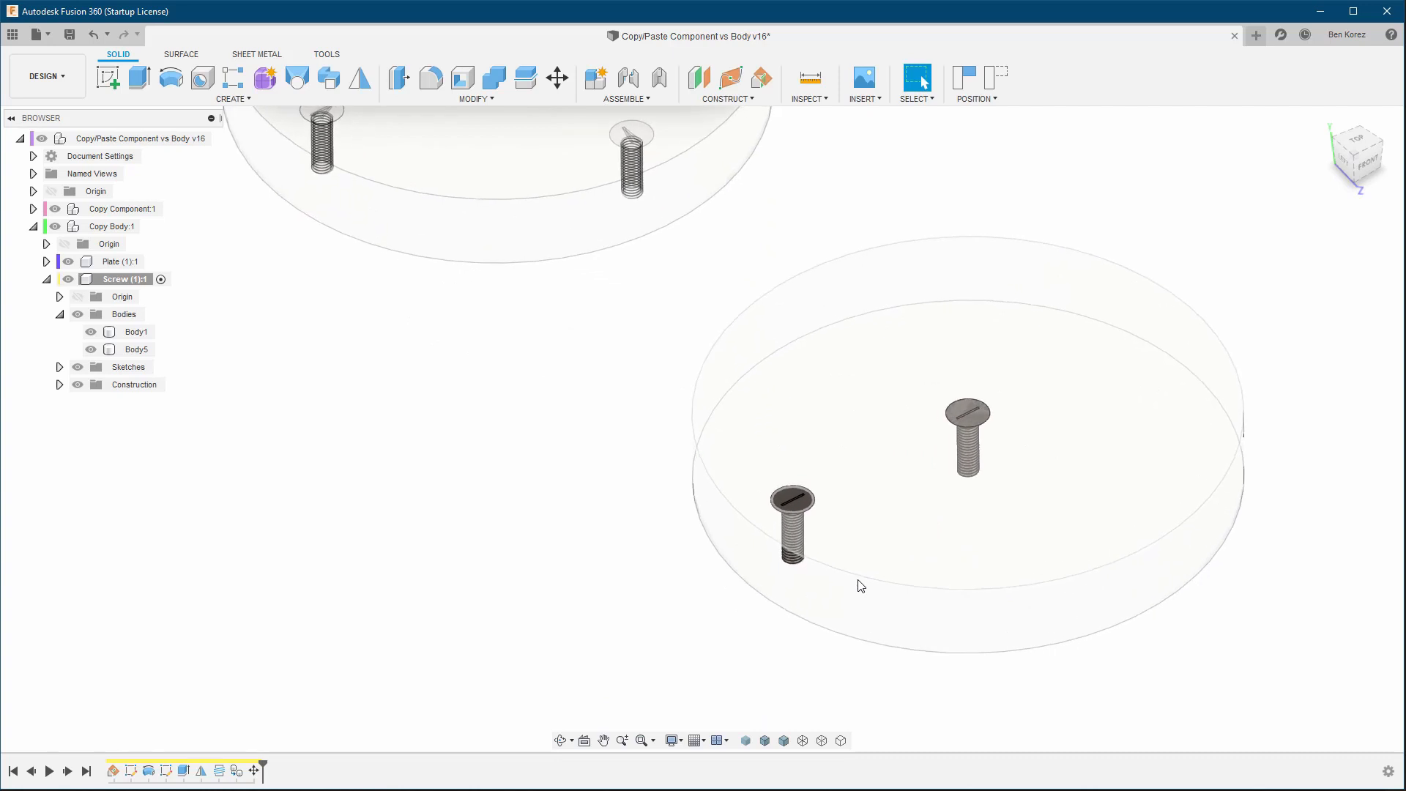
left_click(68, 261)
scroll(1070, 402, "up", 2)
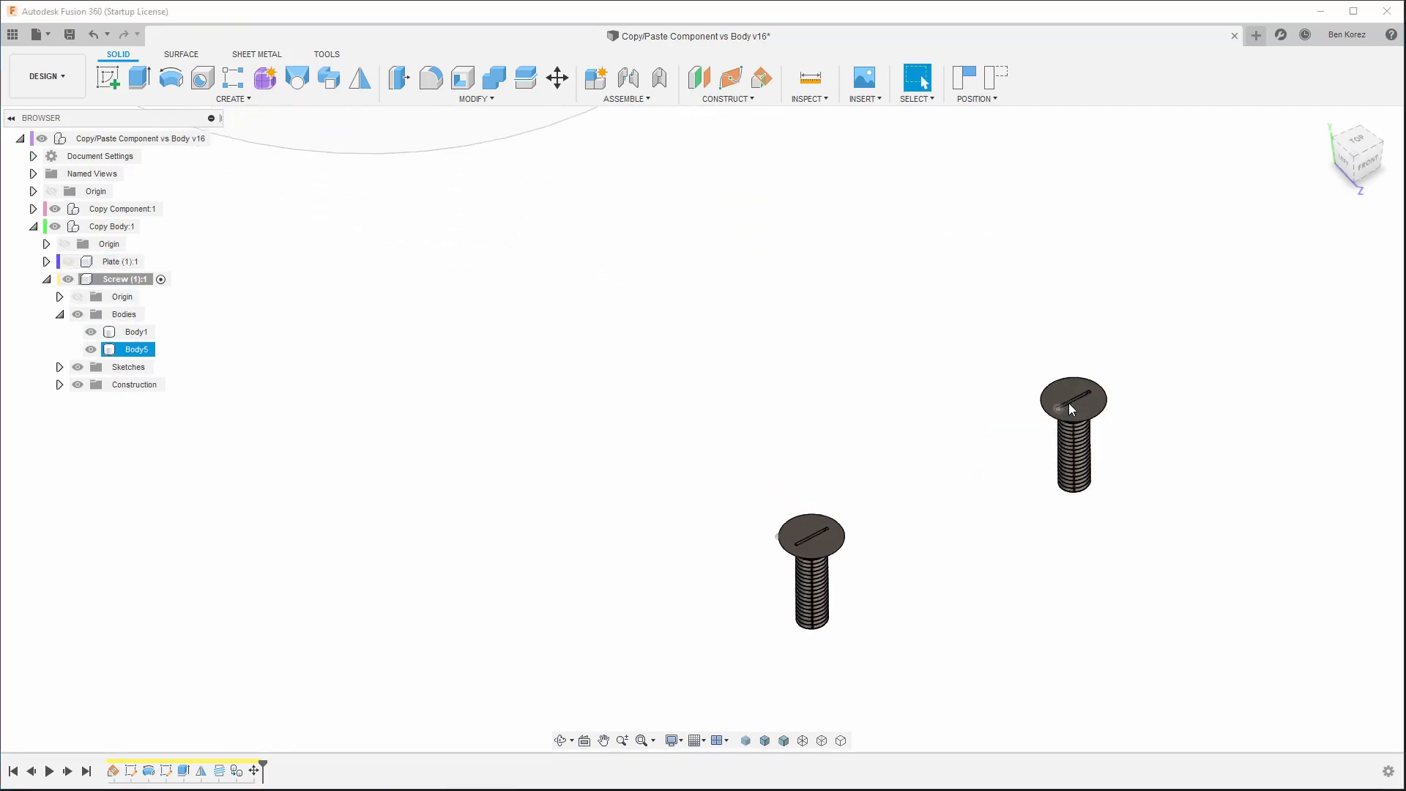
scroll(785, 560, "up", 1)
scroll(788, 539, "up", 2)
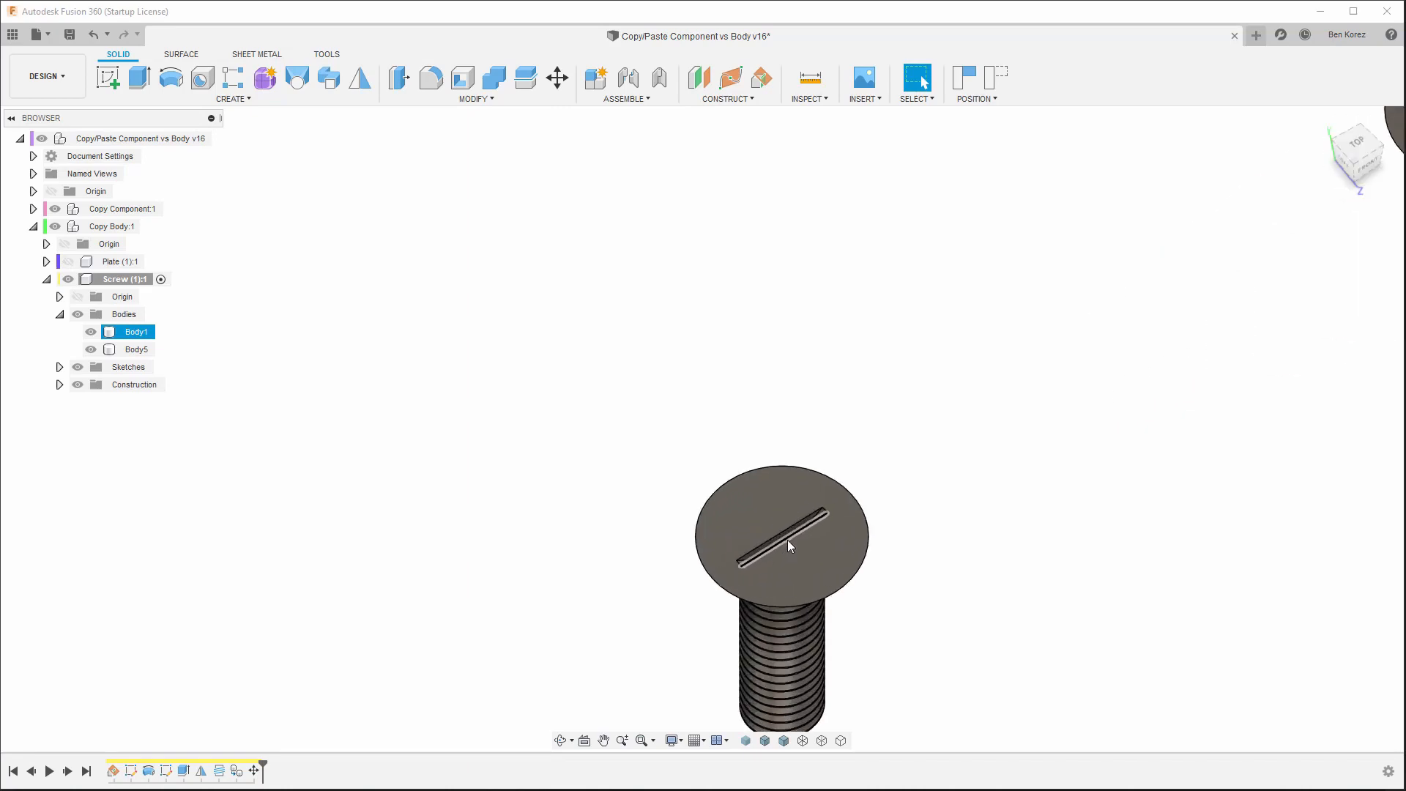
scroll(788, 539, "up", 3)
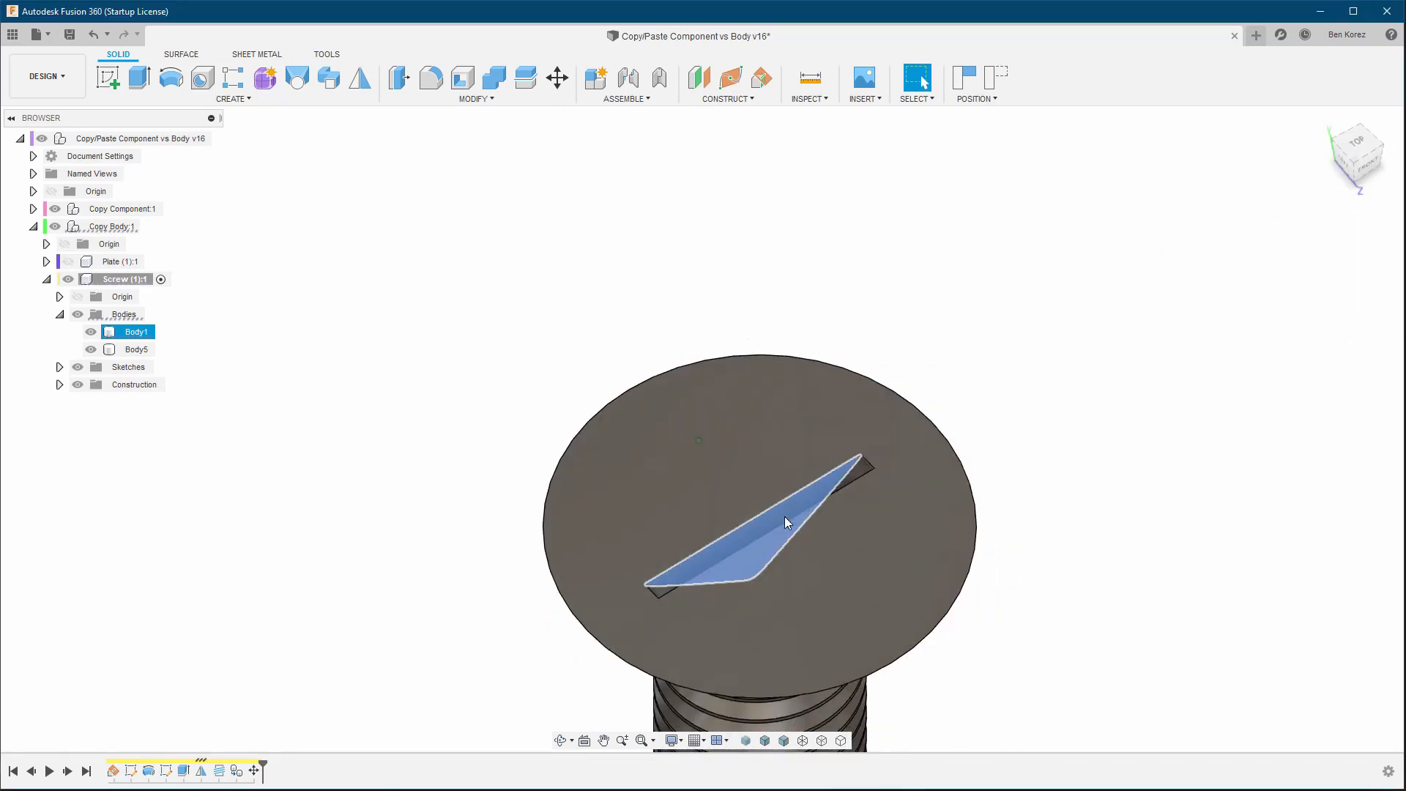
scroll(786, 521, "down", 5)
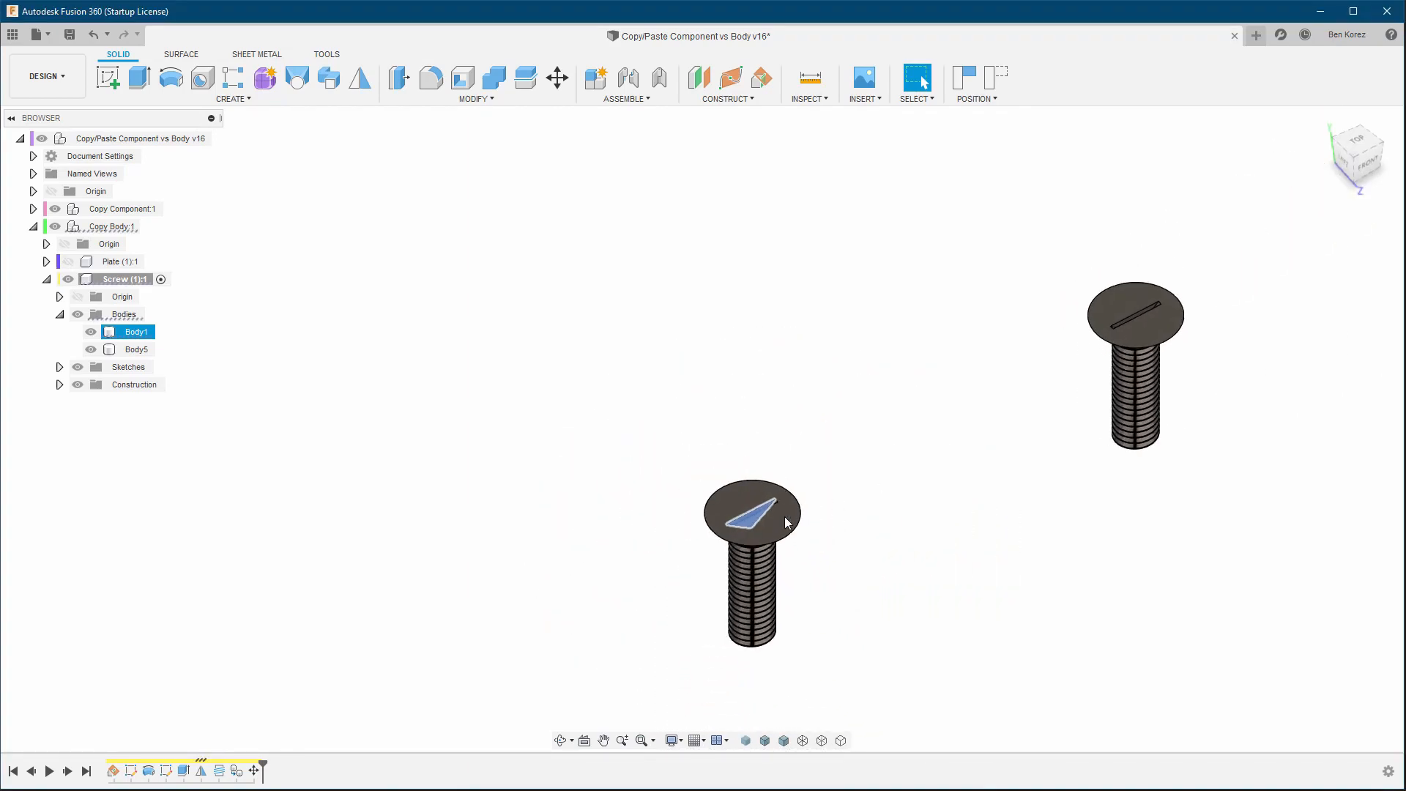
left_click(786, 522)
key("Delete")
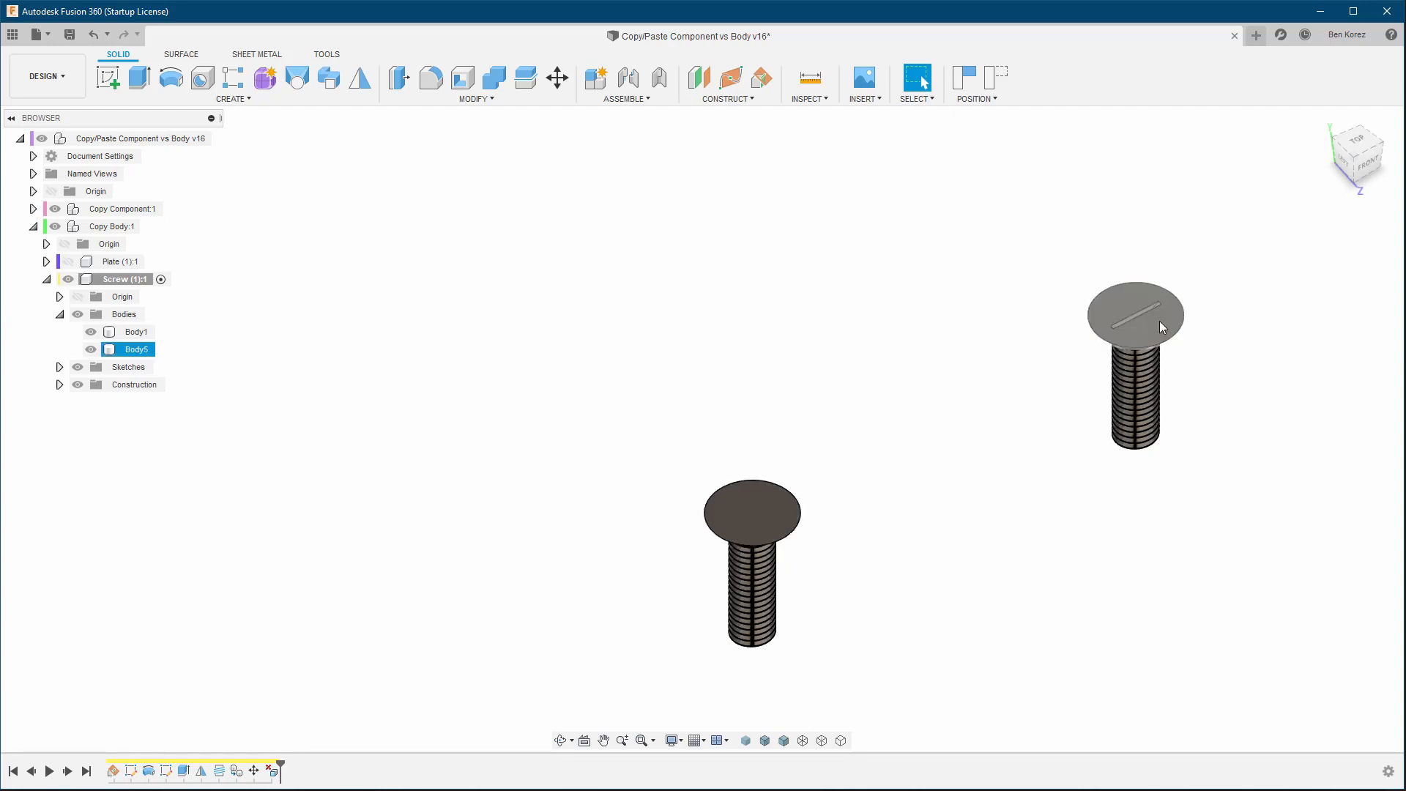
Undo the slot deletion on the original screw body and show Plate (1):1 again.
key("ctrl+z")
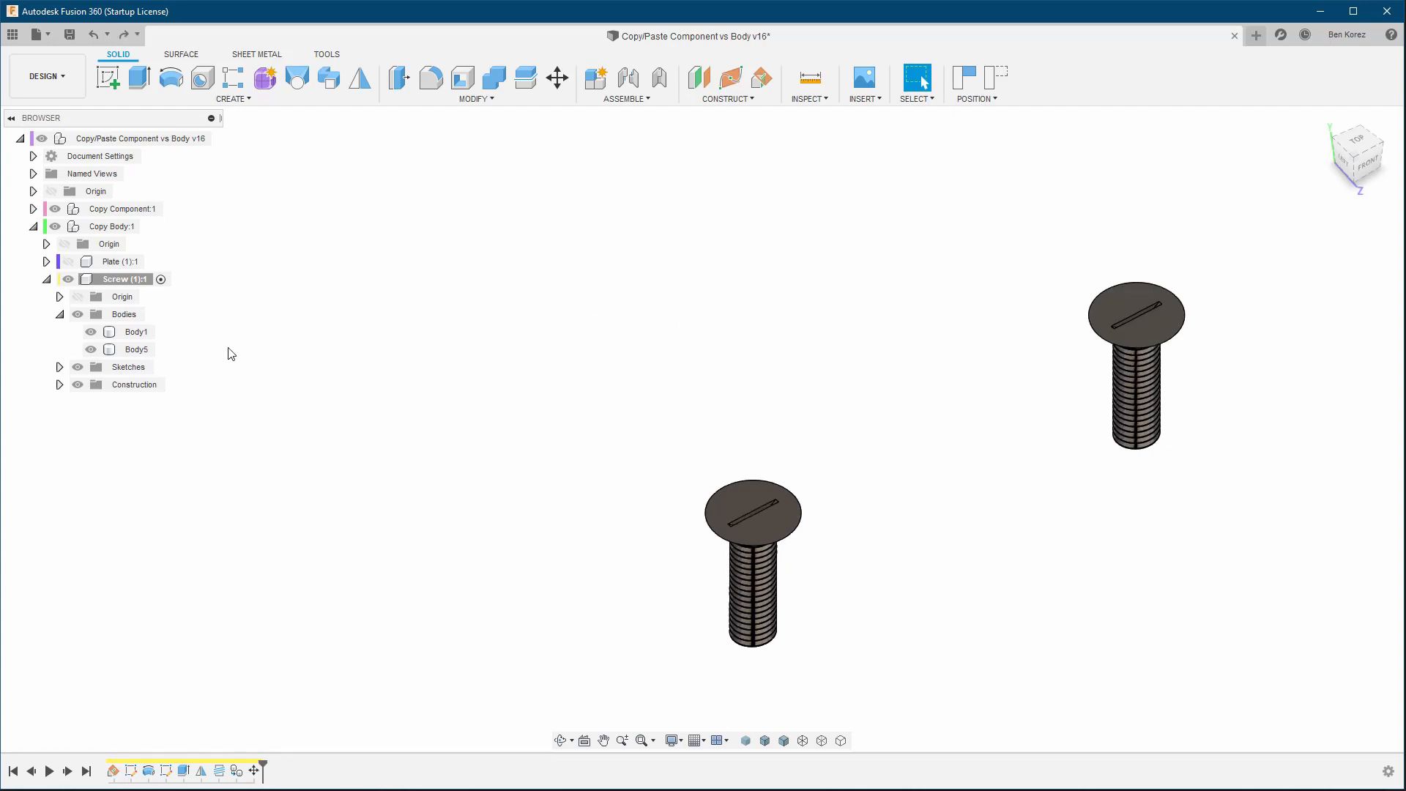
right_click(108, 285)
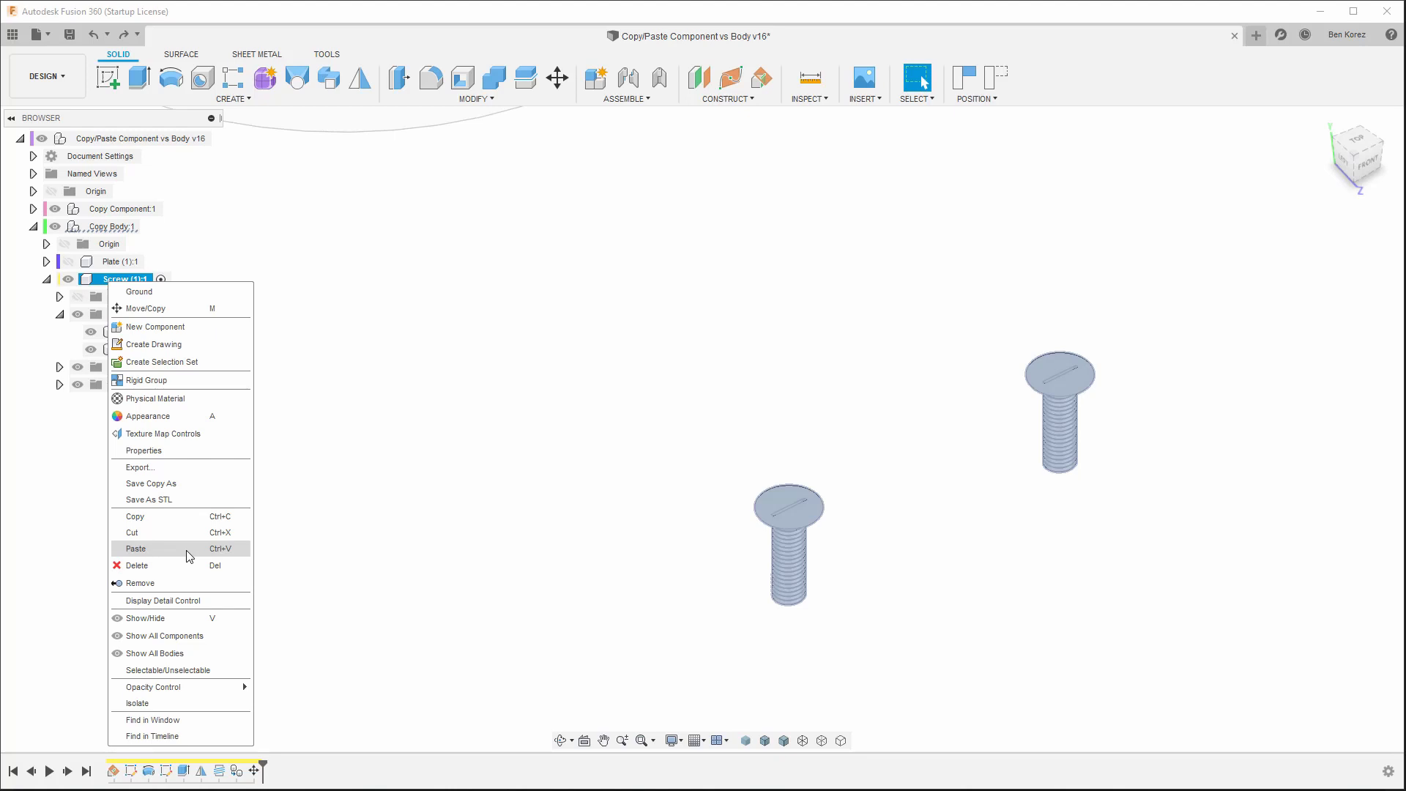
left_click(397, 440)
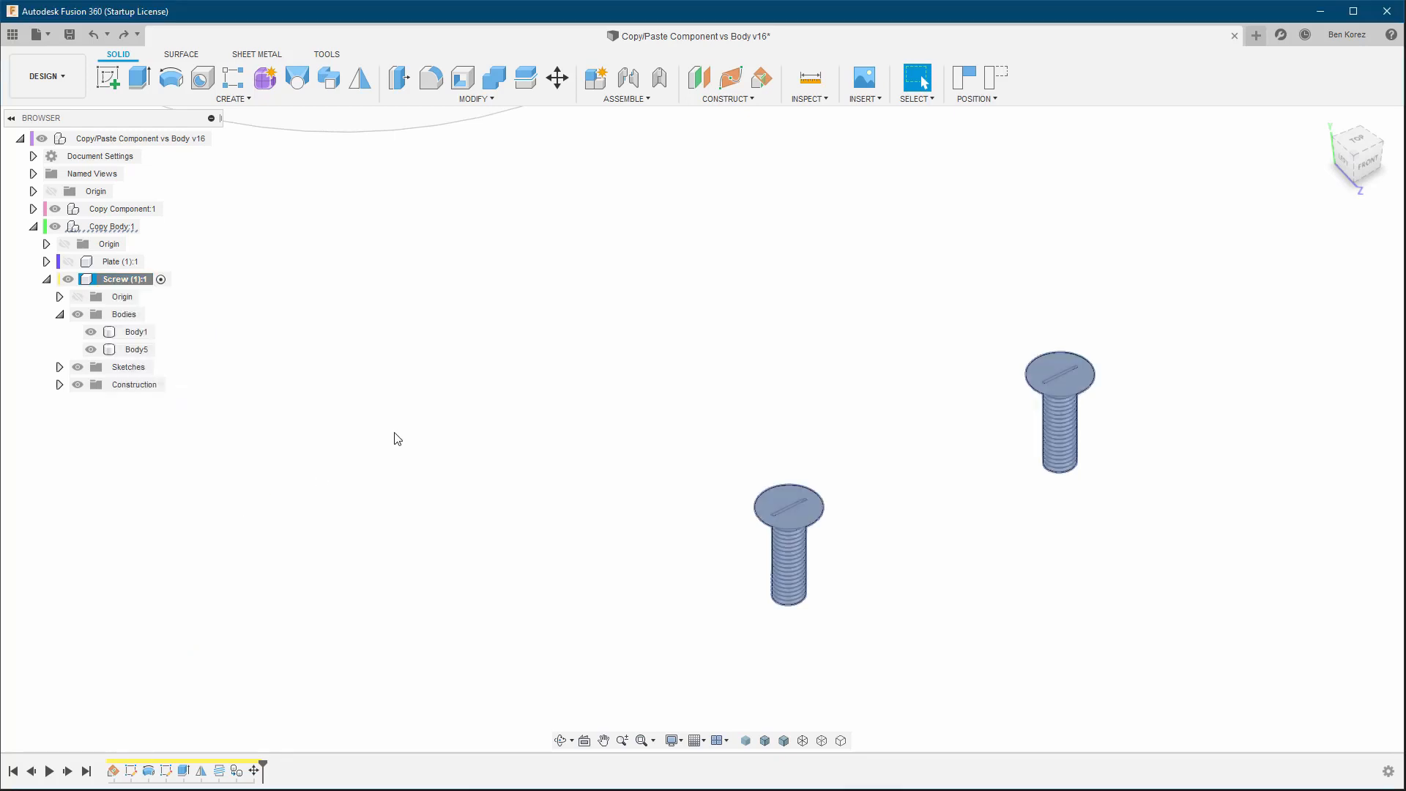
left_click(837, 348)
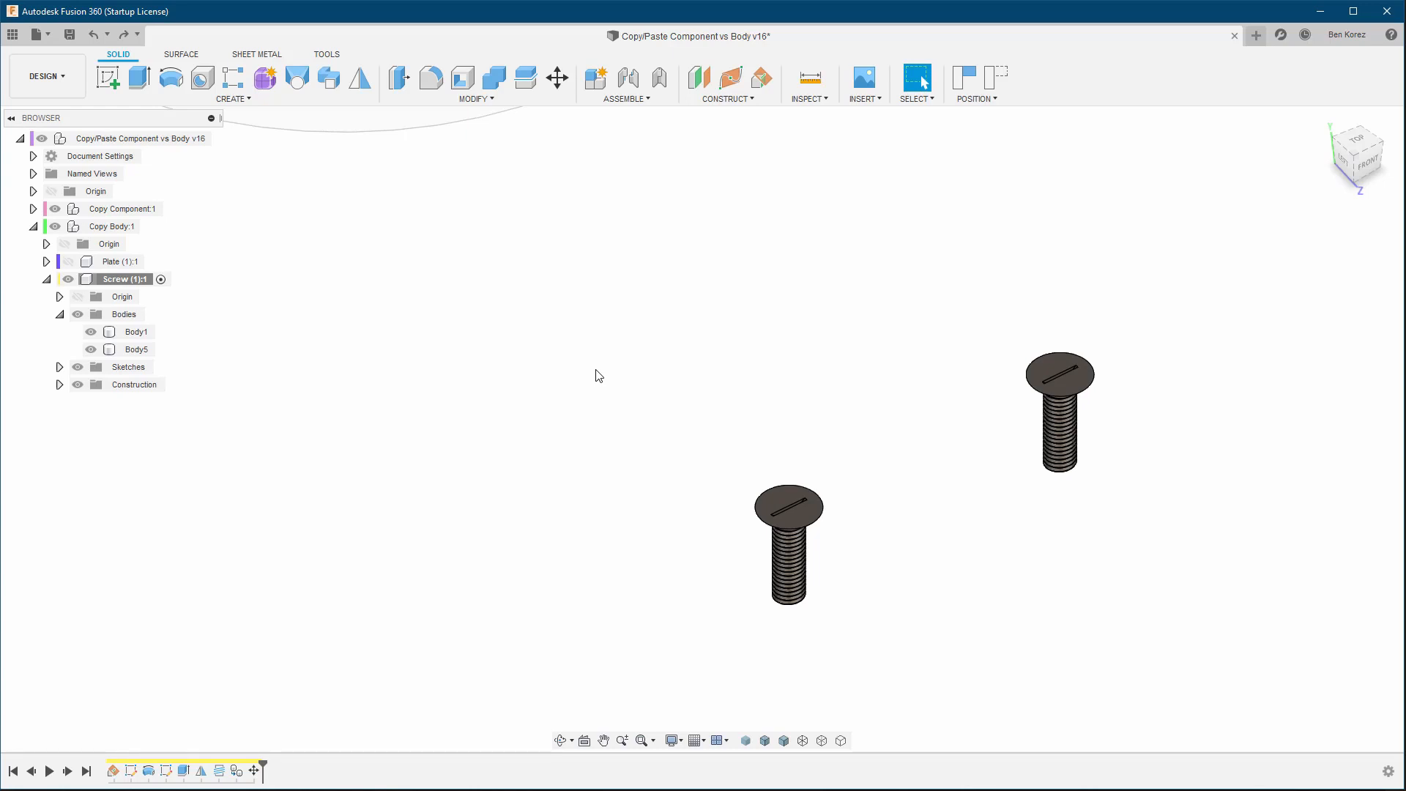
left_click(69, 261)
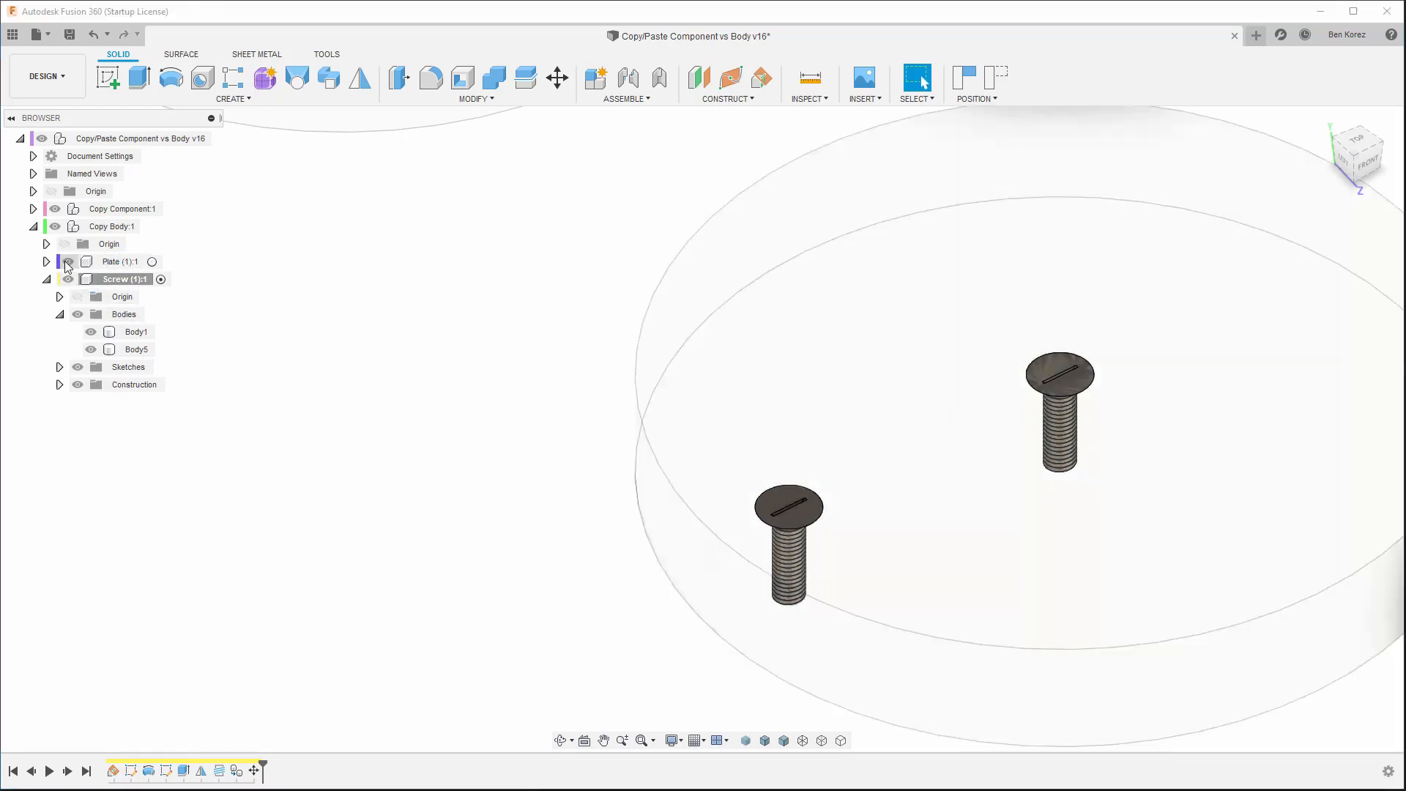
Capture the current position and create a full circular pattern of Body1 around the plate's circular edge with a quantity of 4.
left_click(237, 102)
mouse_move(218, 434)
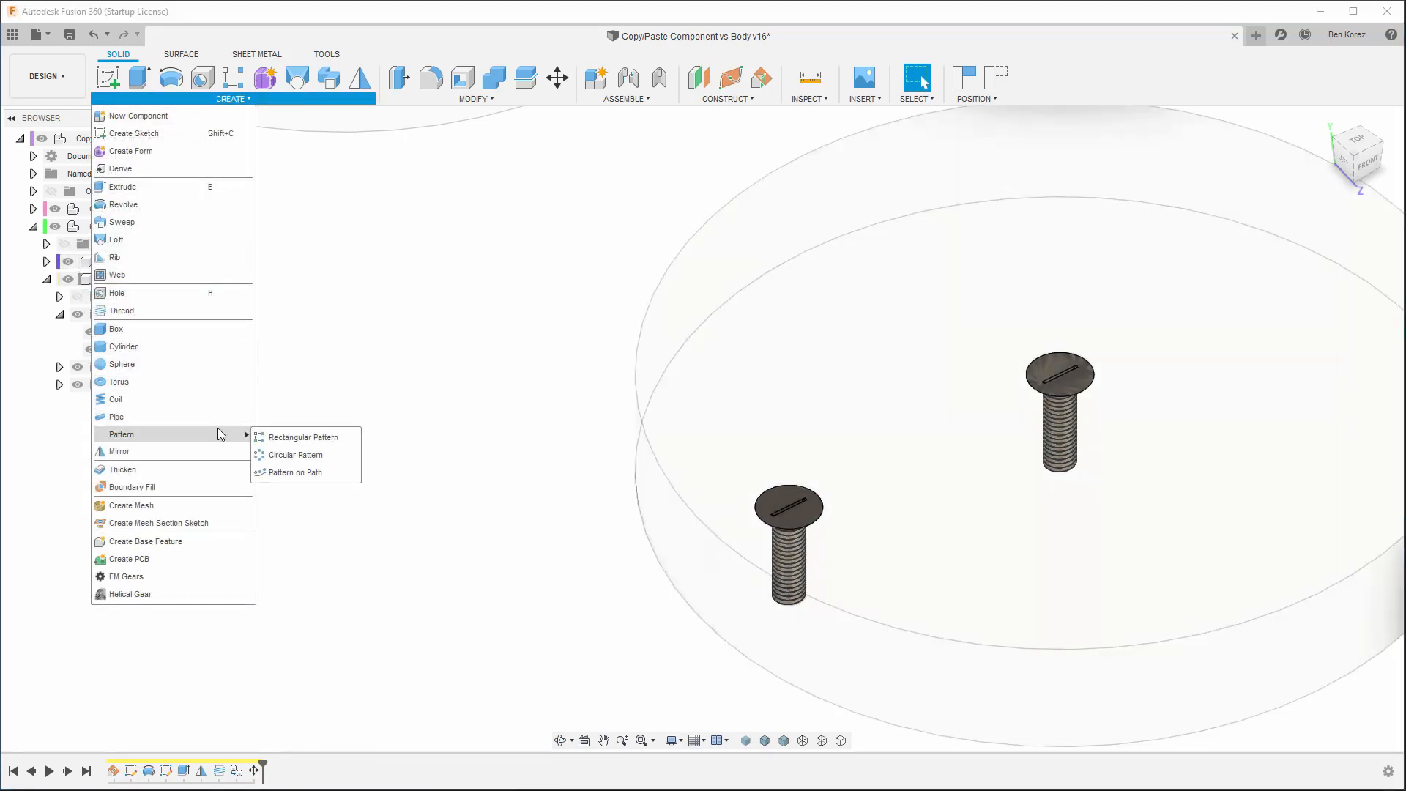
left_click(308, 453)
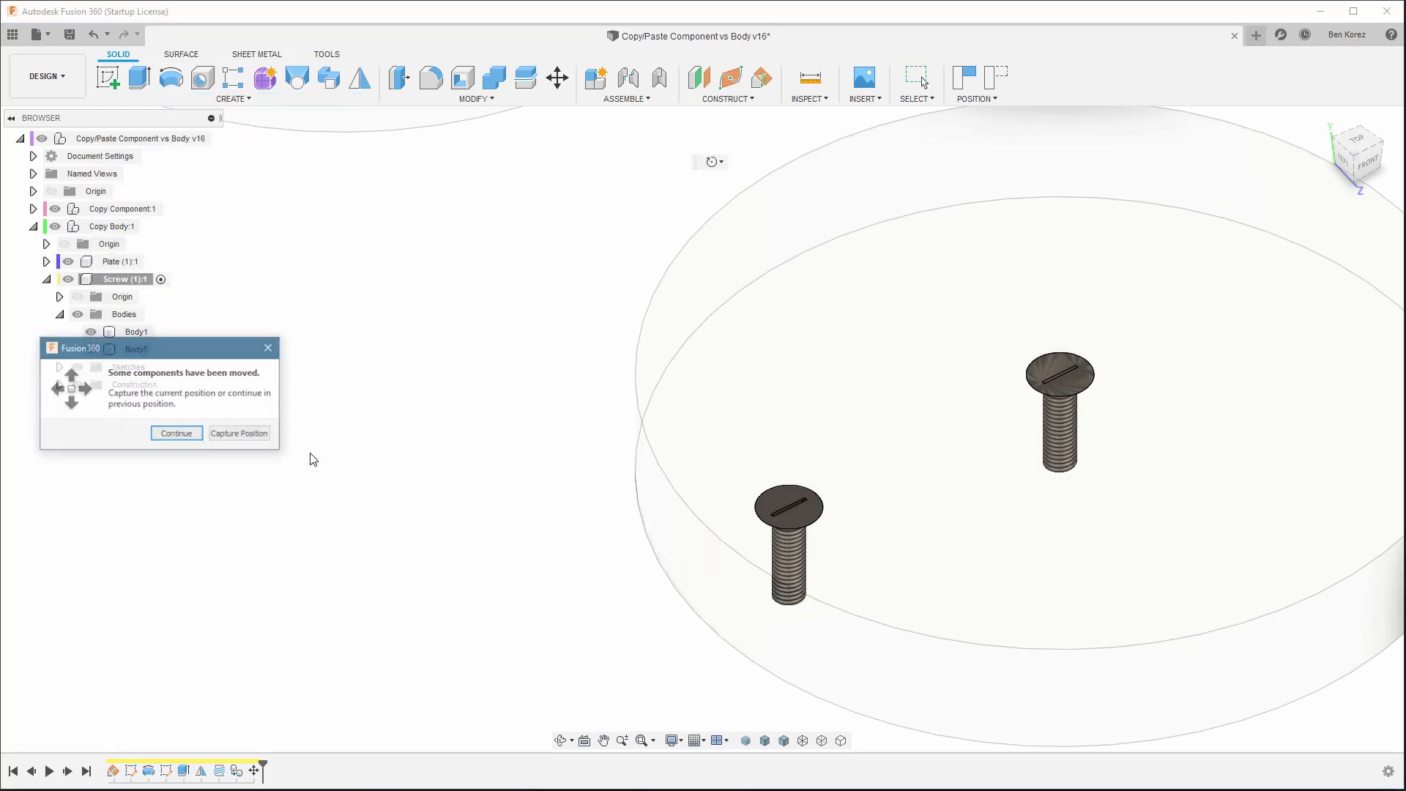
left_click(231, 436)
scroll(446, 440, "down", 3)
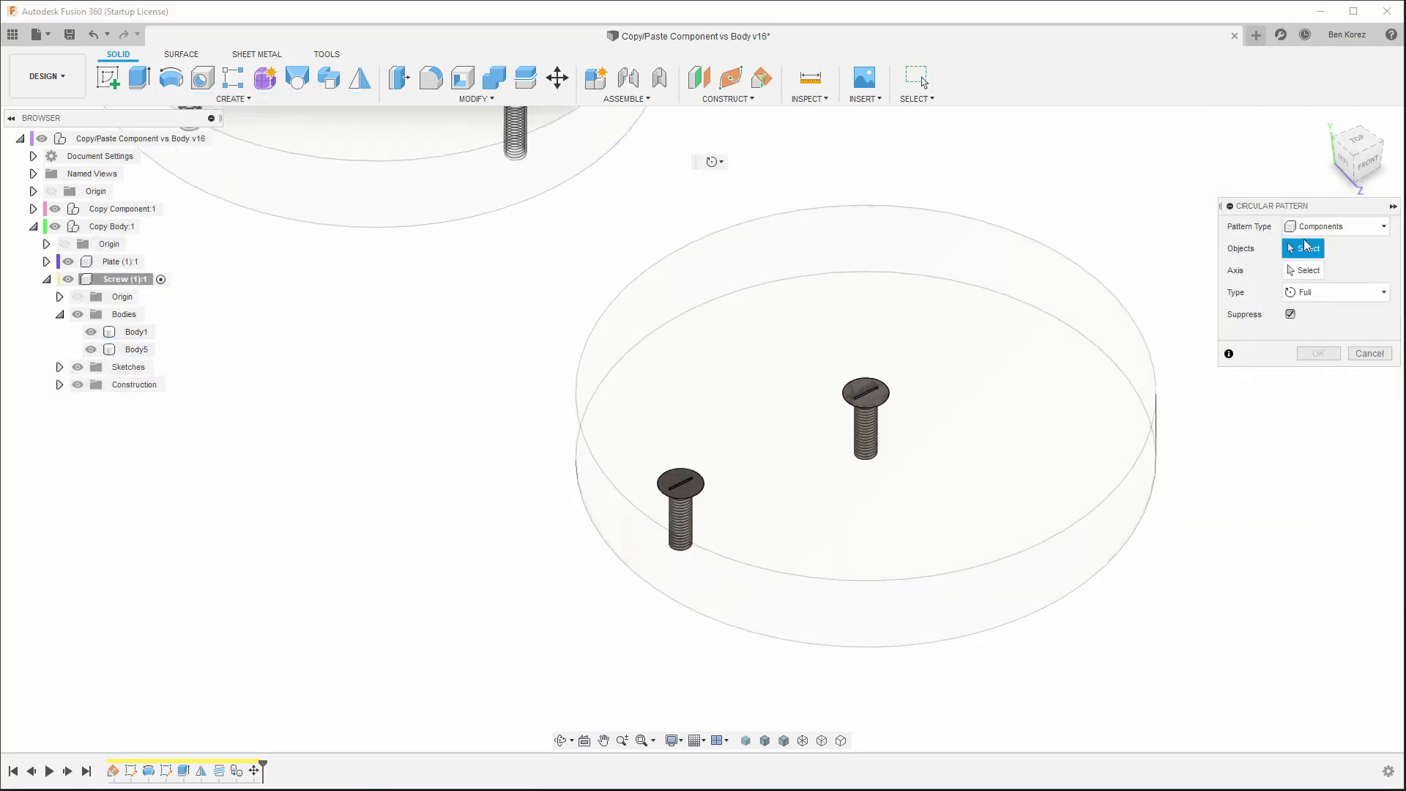
left_click(1345, 233)
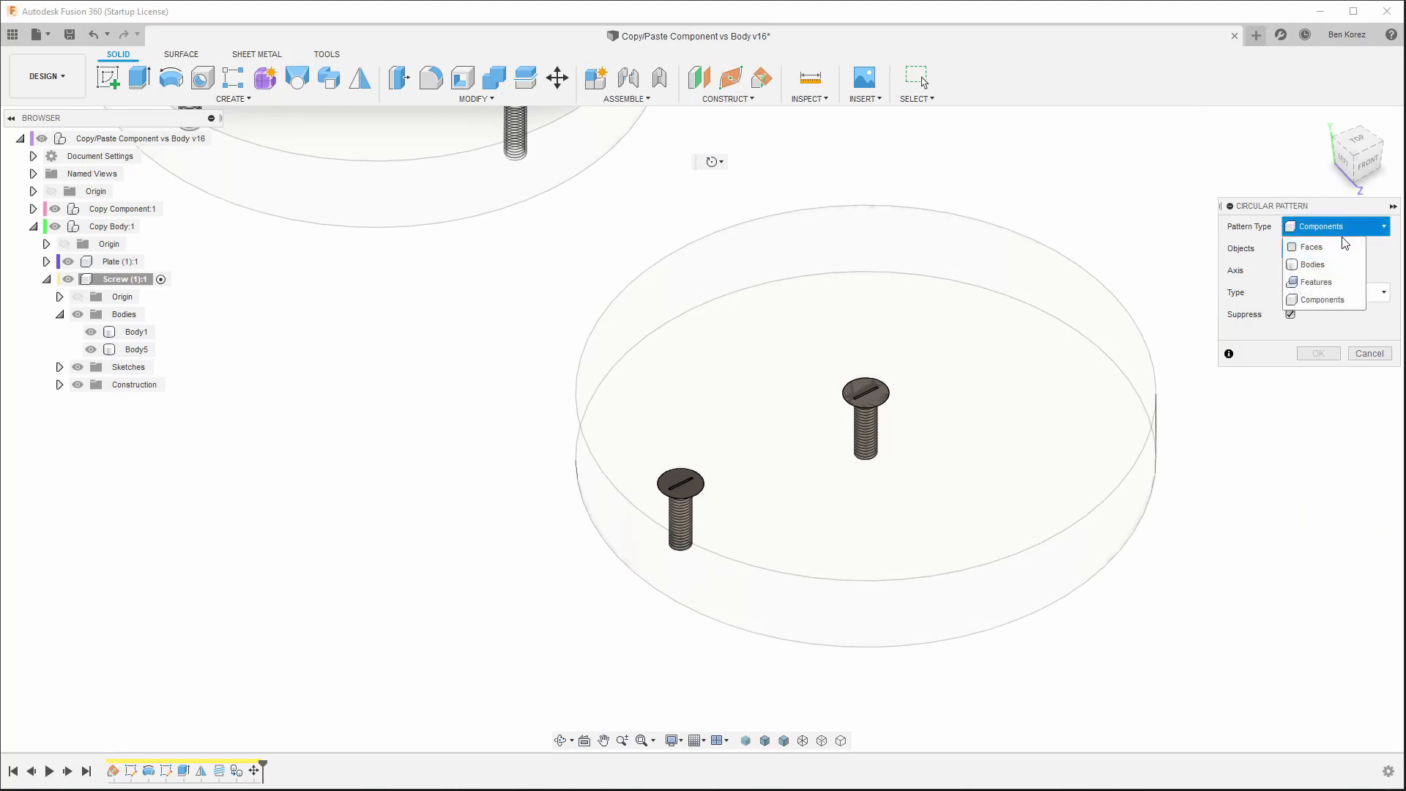
left_click(1323, 266)
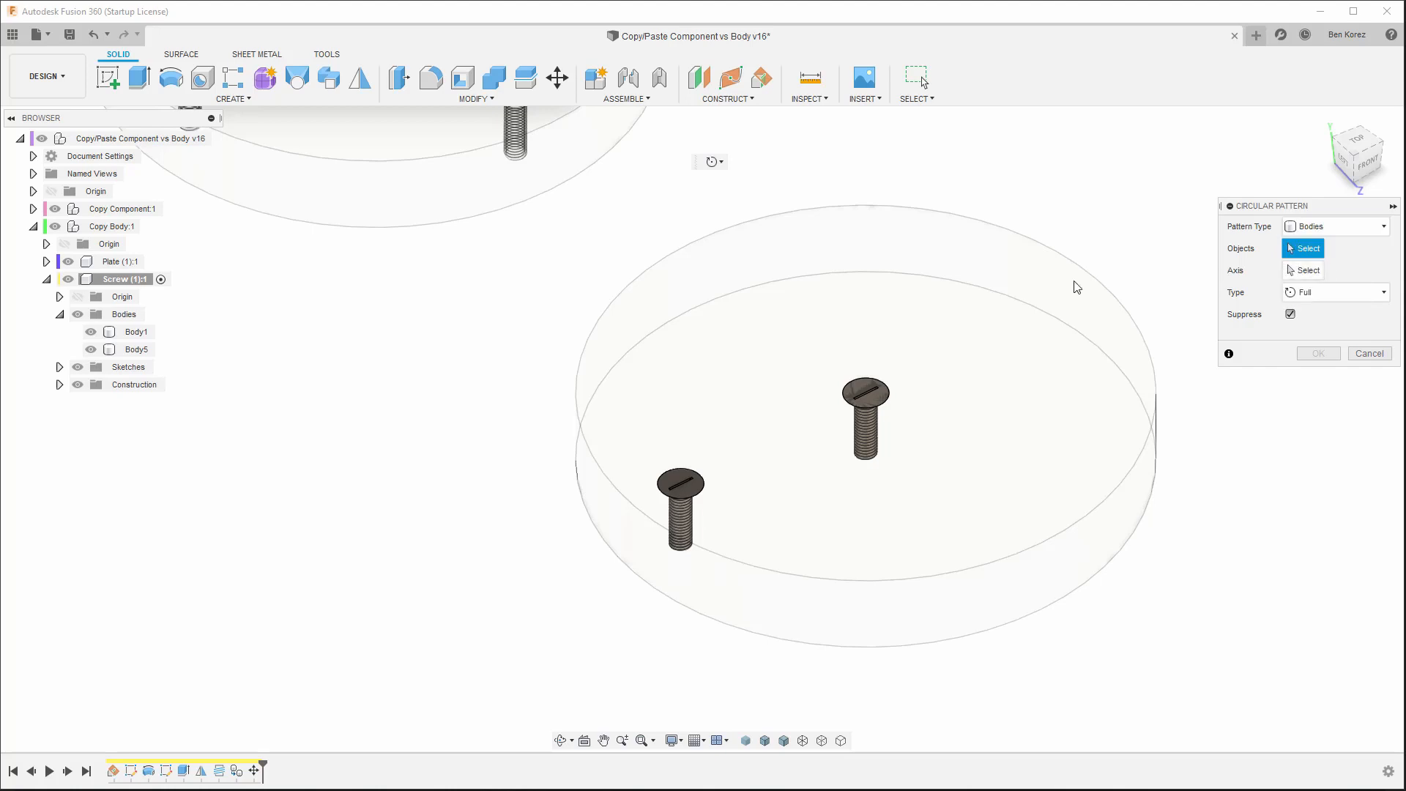
left_click(133, 333)
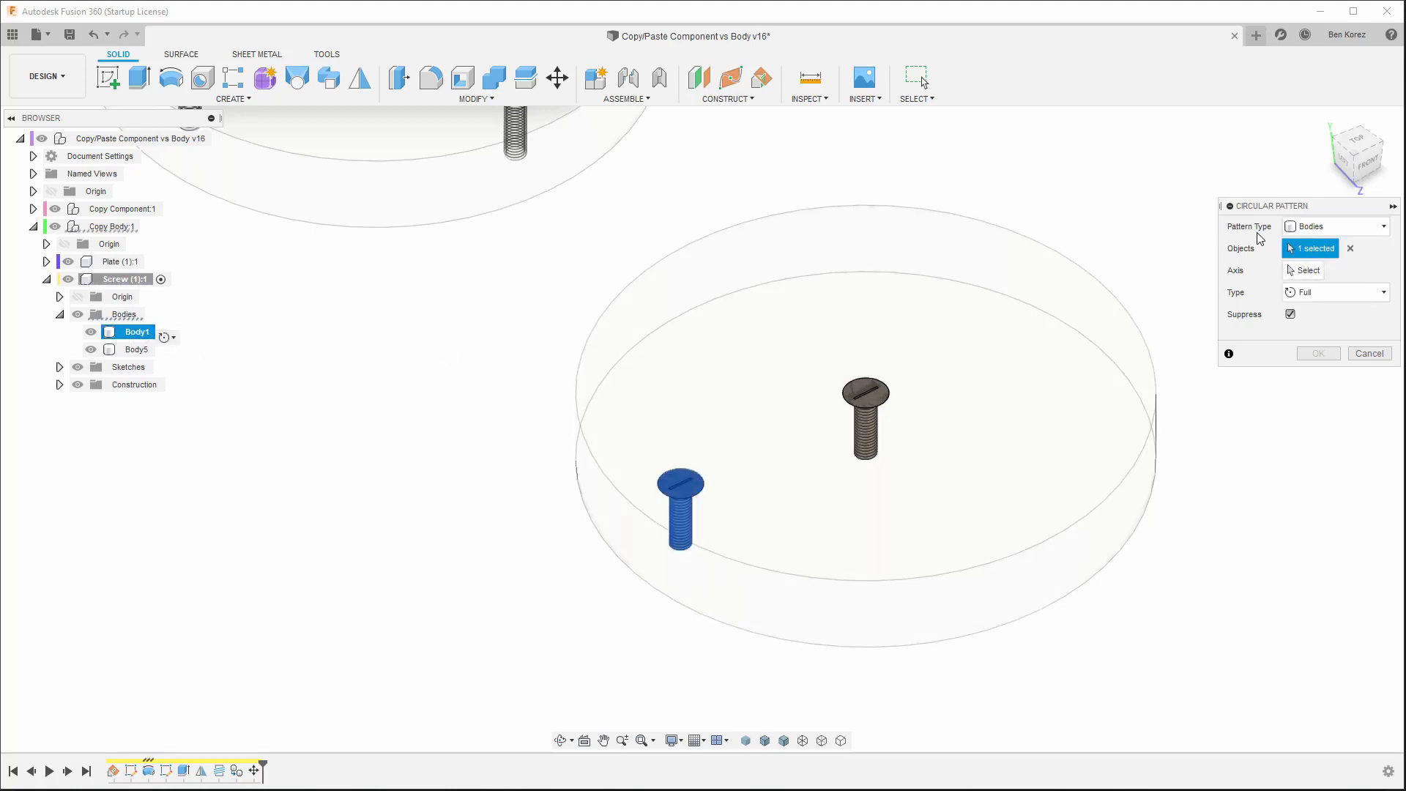
left_click(1310, 270)
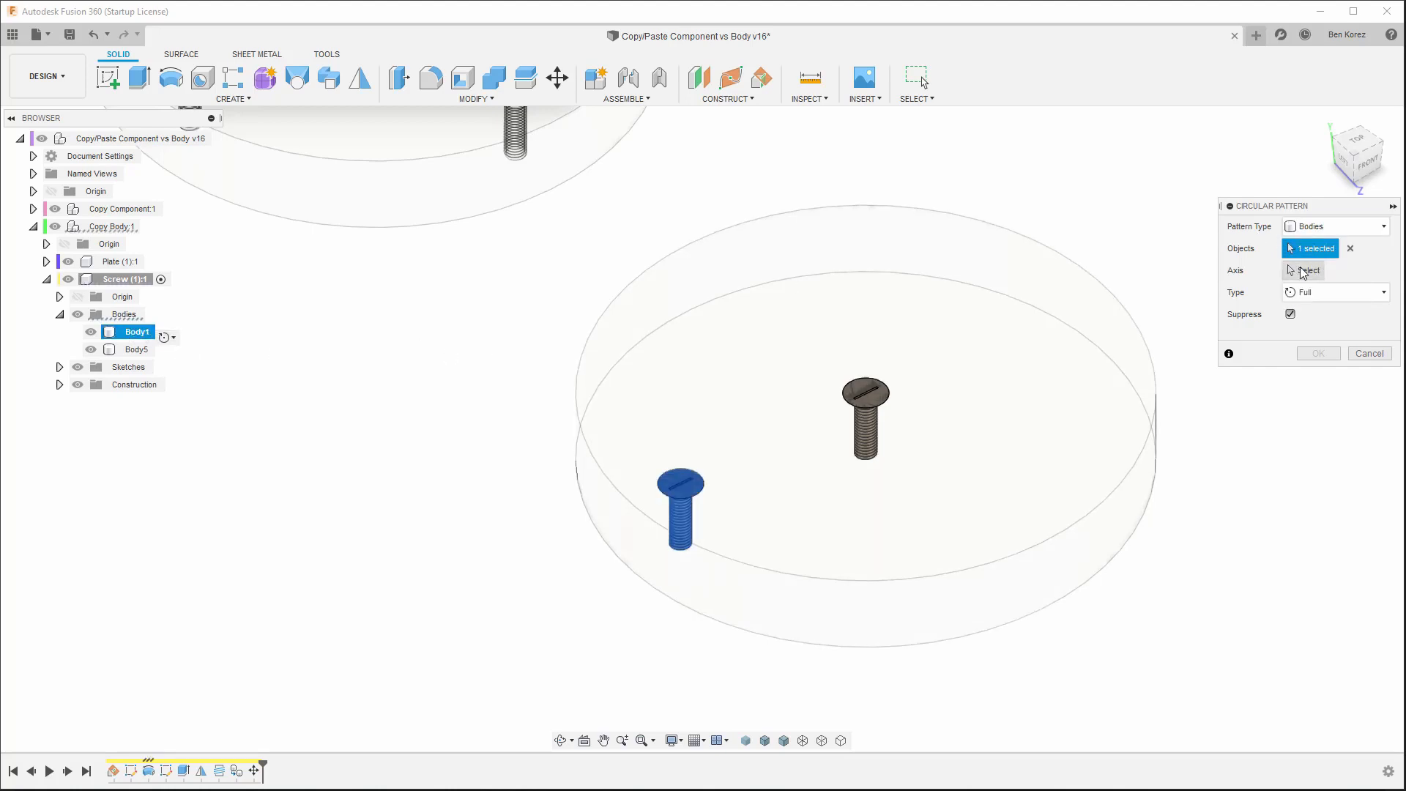
left_click(1153, 431)
type("4")
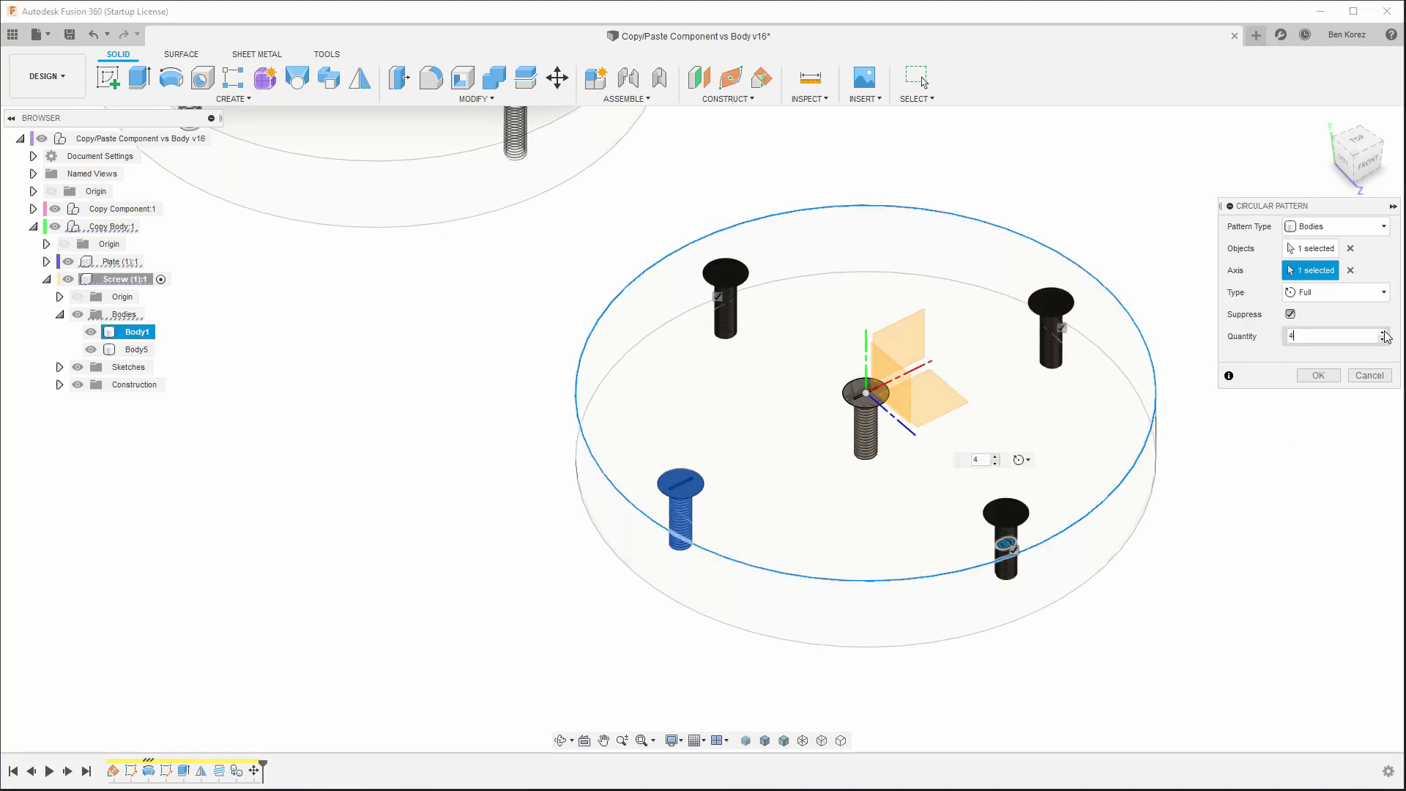
left_click(1318, 377)
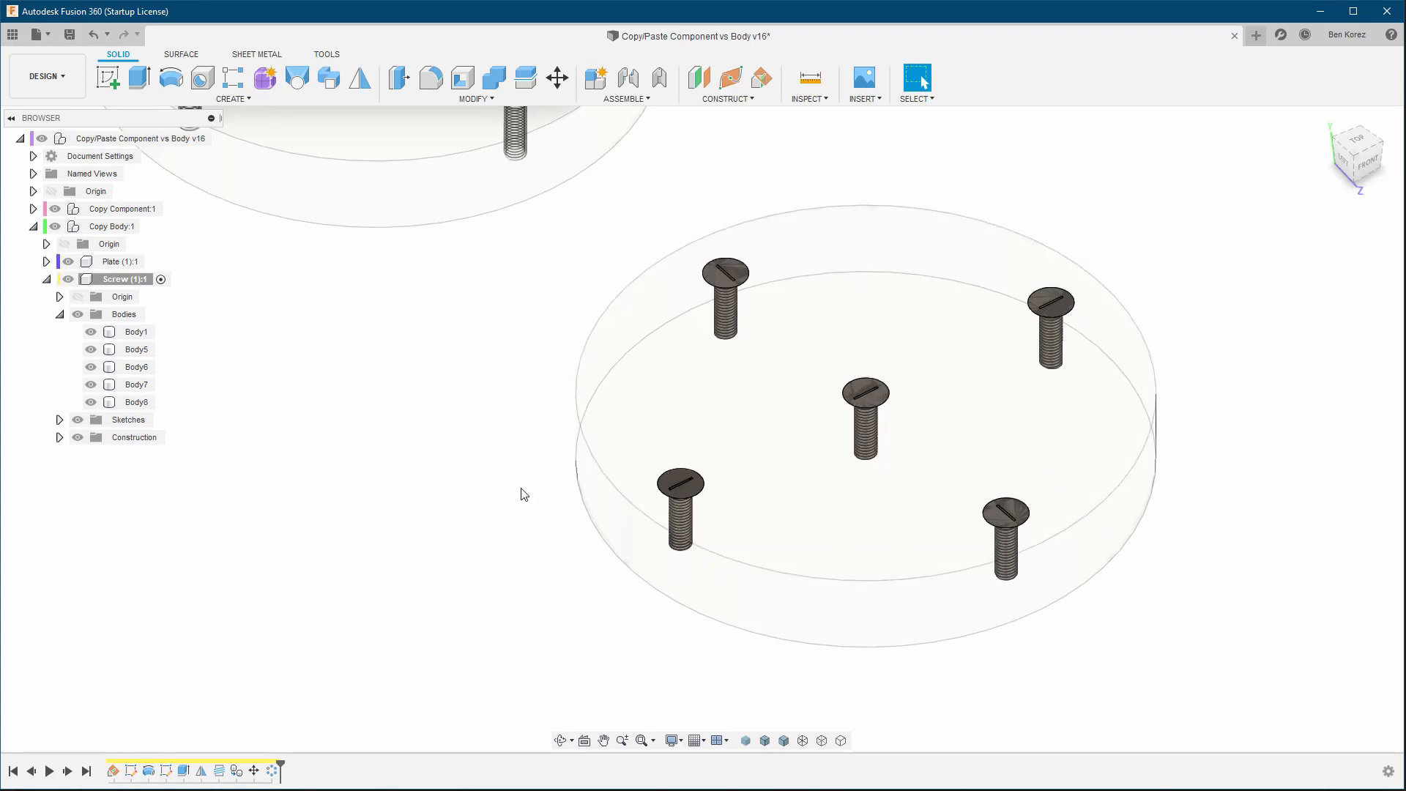
Hide Plate (1):1 and delete the slot from the head of the patterned screw Body6.
left_click(701, 496)
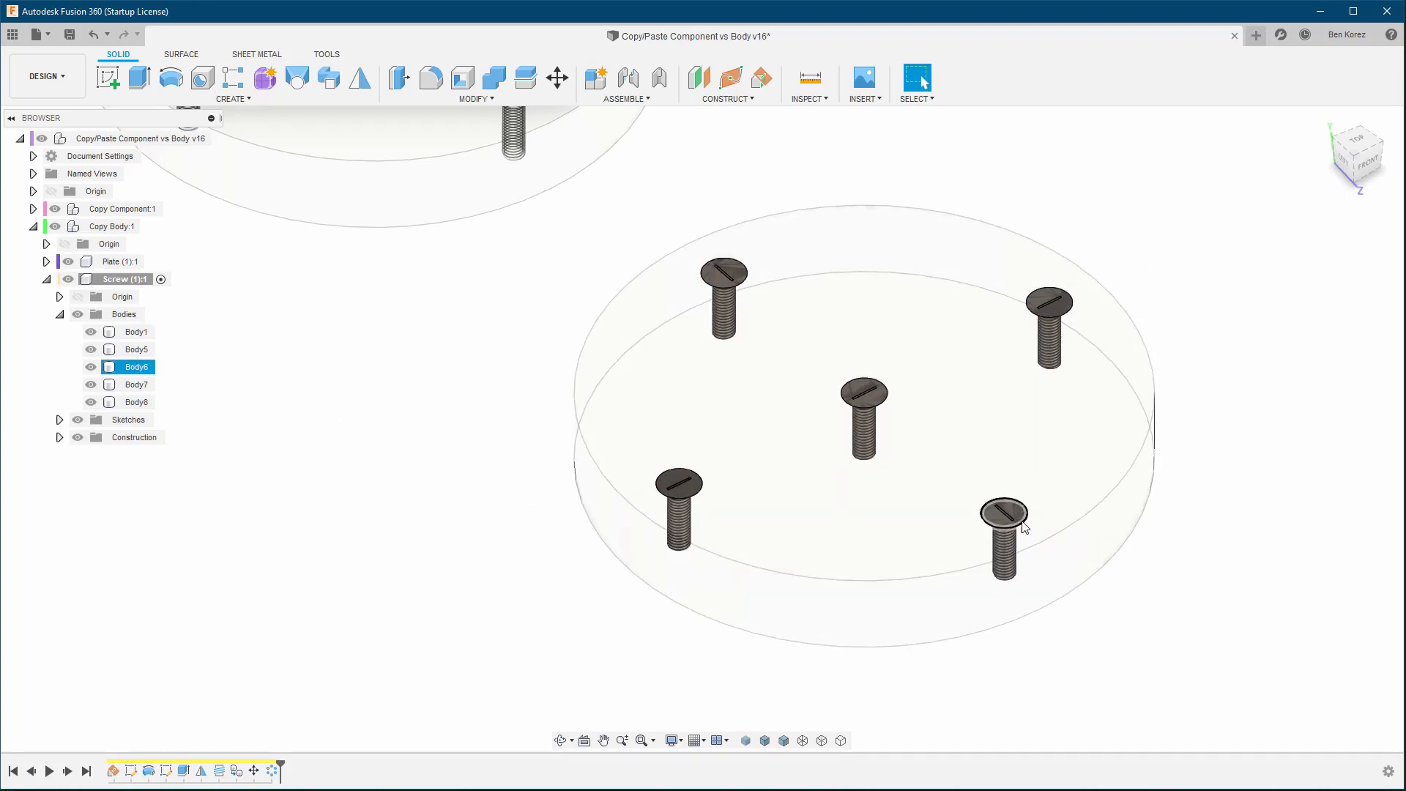
scroll(1033, 529, "up", 5)
scroll(1032, 525, "up", 6)
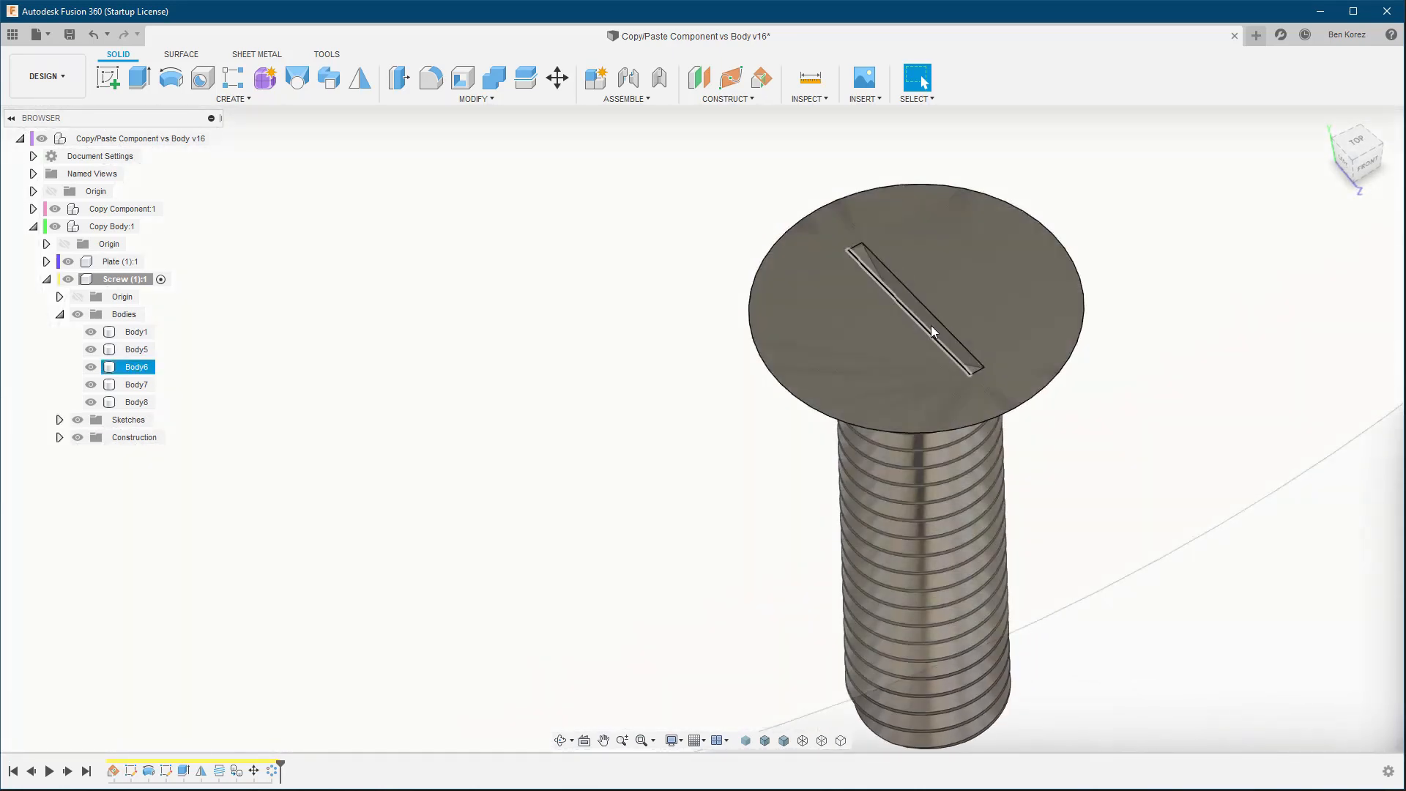
left_click(67, 262)
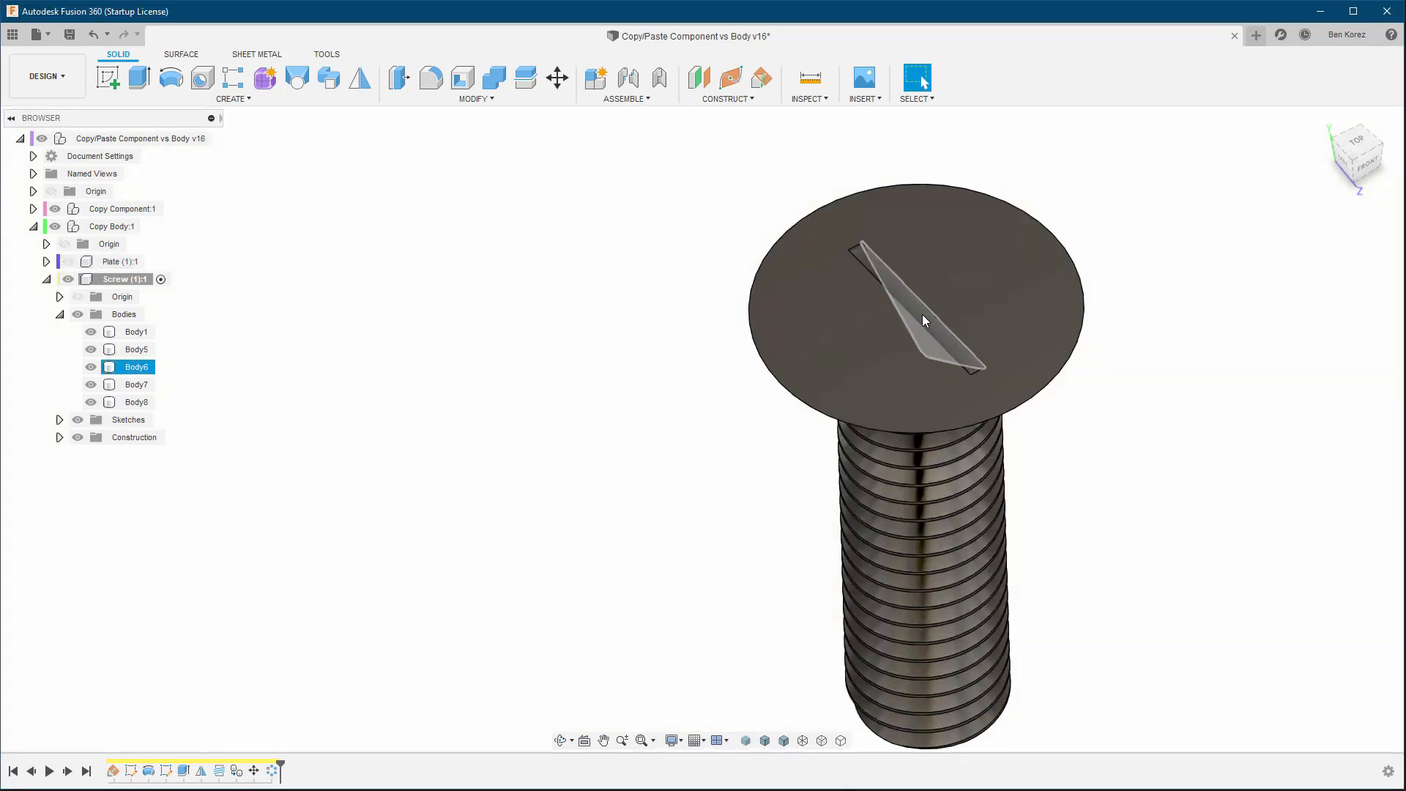
left_click(922, 314)
scroll(925, 320, "down", 4)
scroll(925, 321, "down", 5)
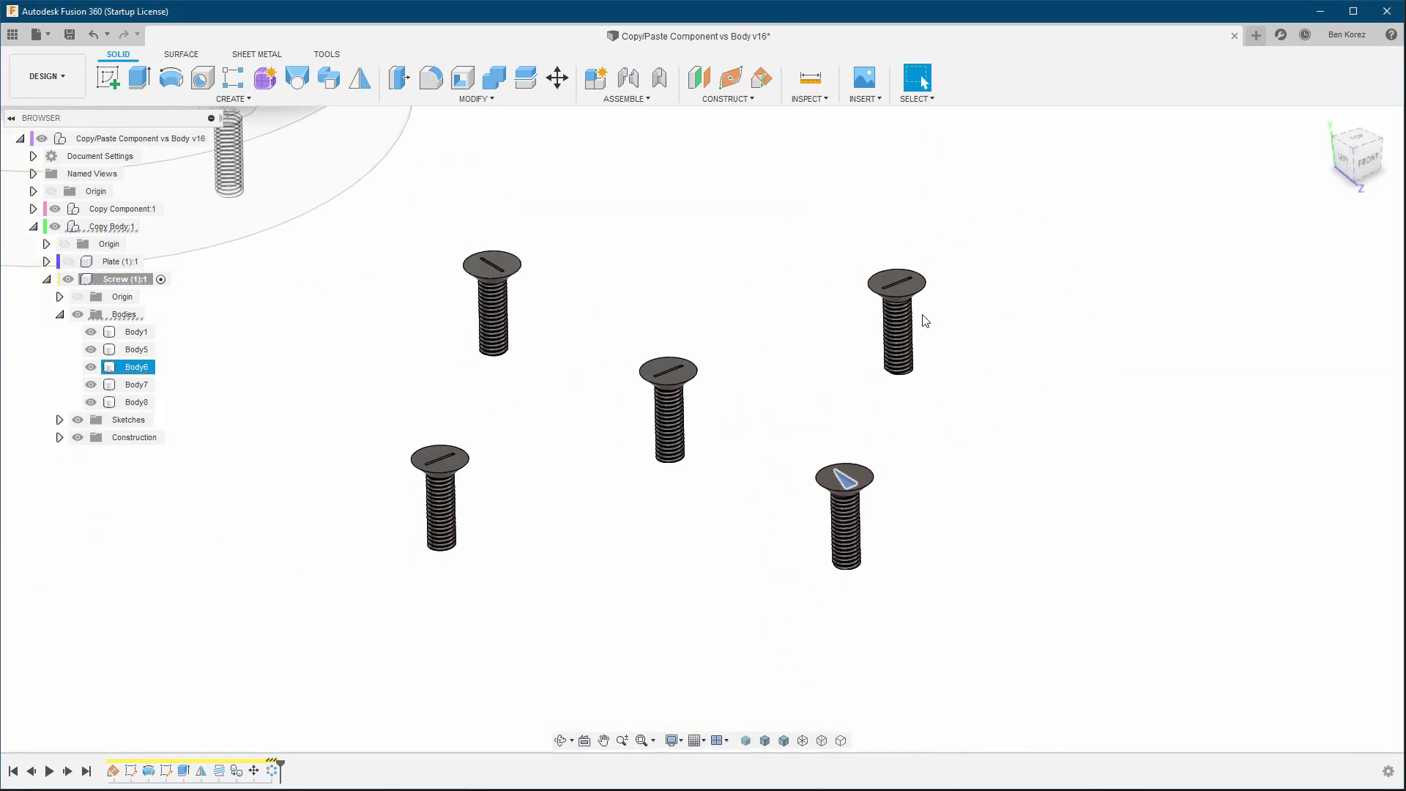
key("Delete")
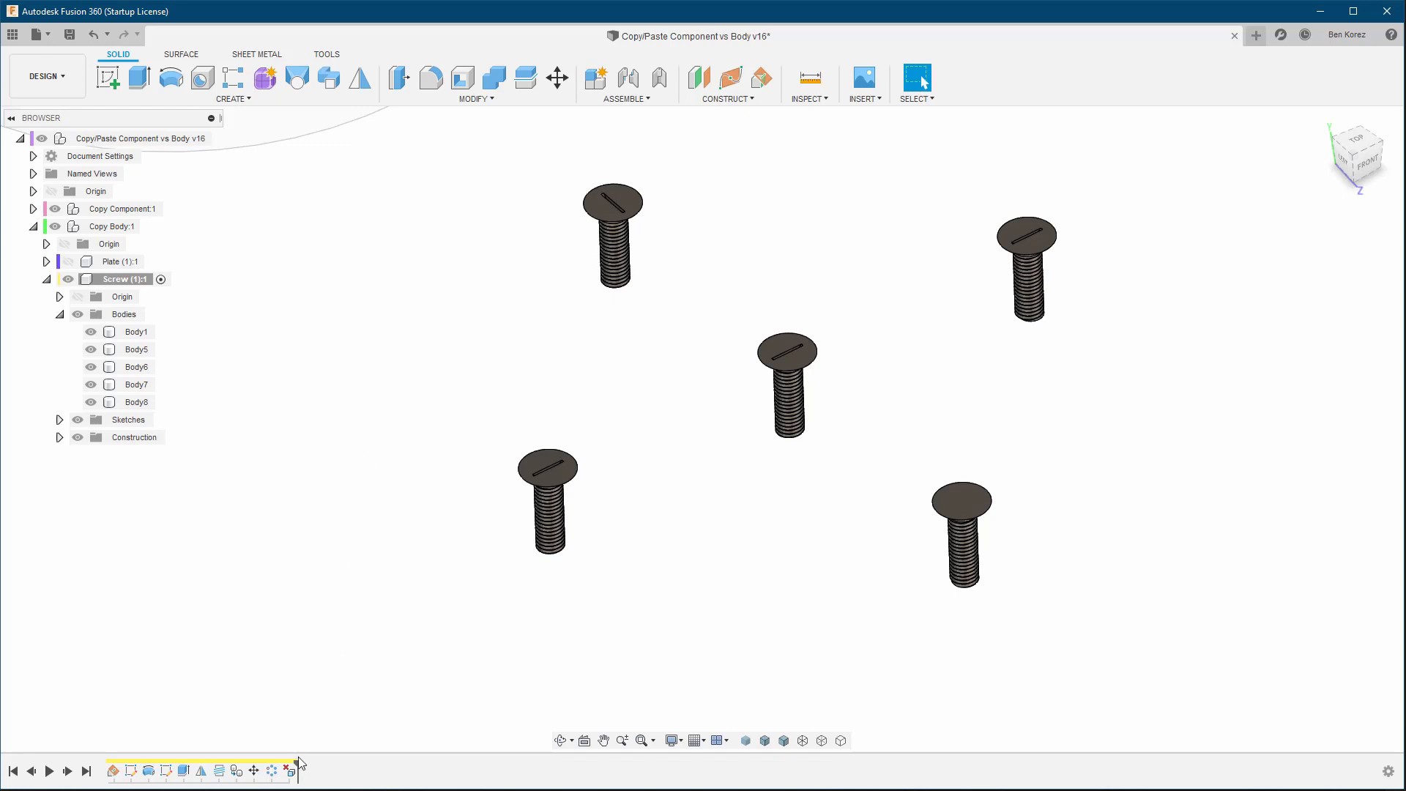
Roll the timeline back to just before the body was copied and delete the slot from the head of the original screw, Body1.
left_click_drag(300, 765, 221, 771)
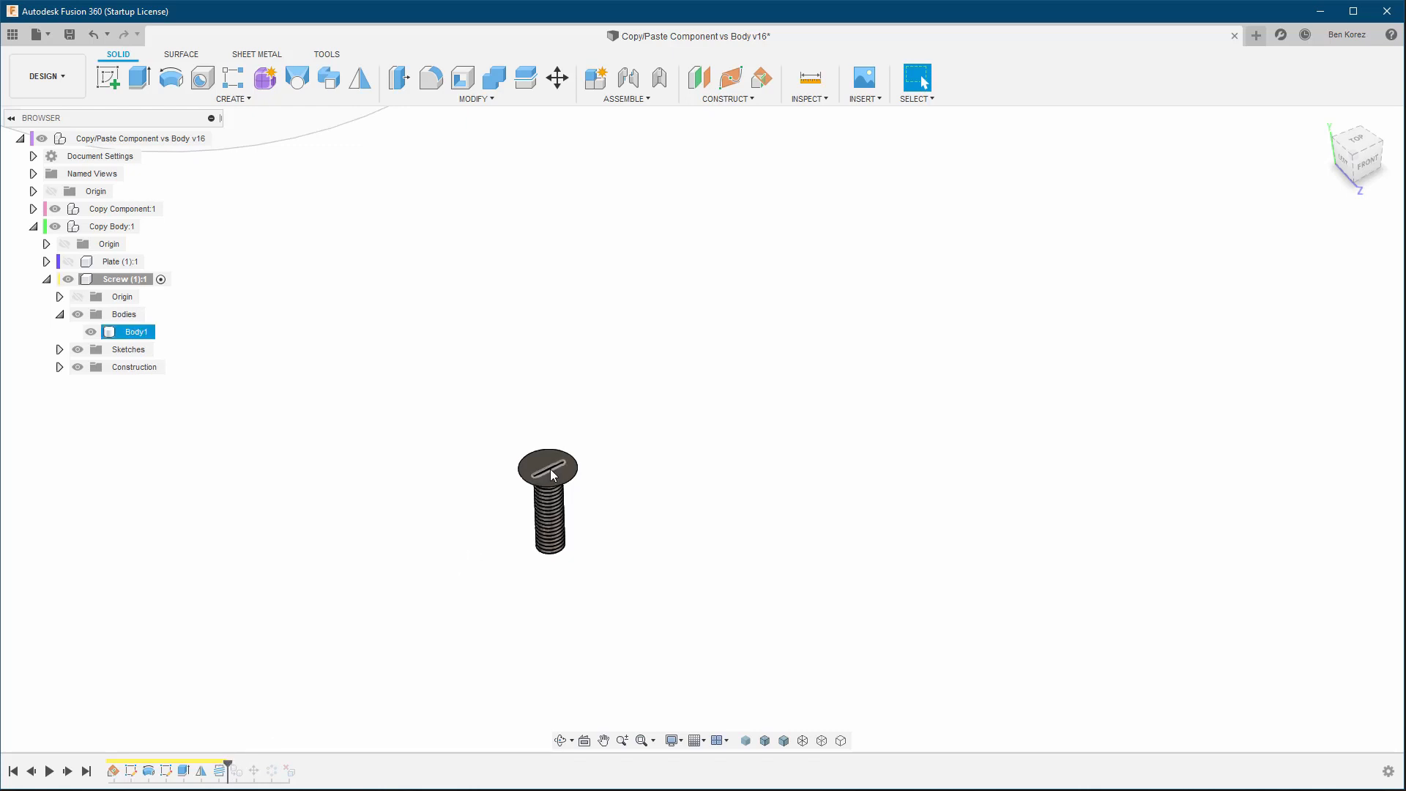
scroll(551, 470, "up", 3)
scroll(551, 470, "up", 6)
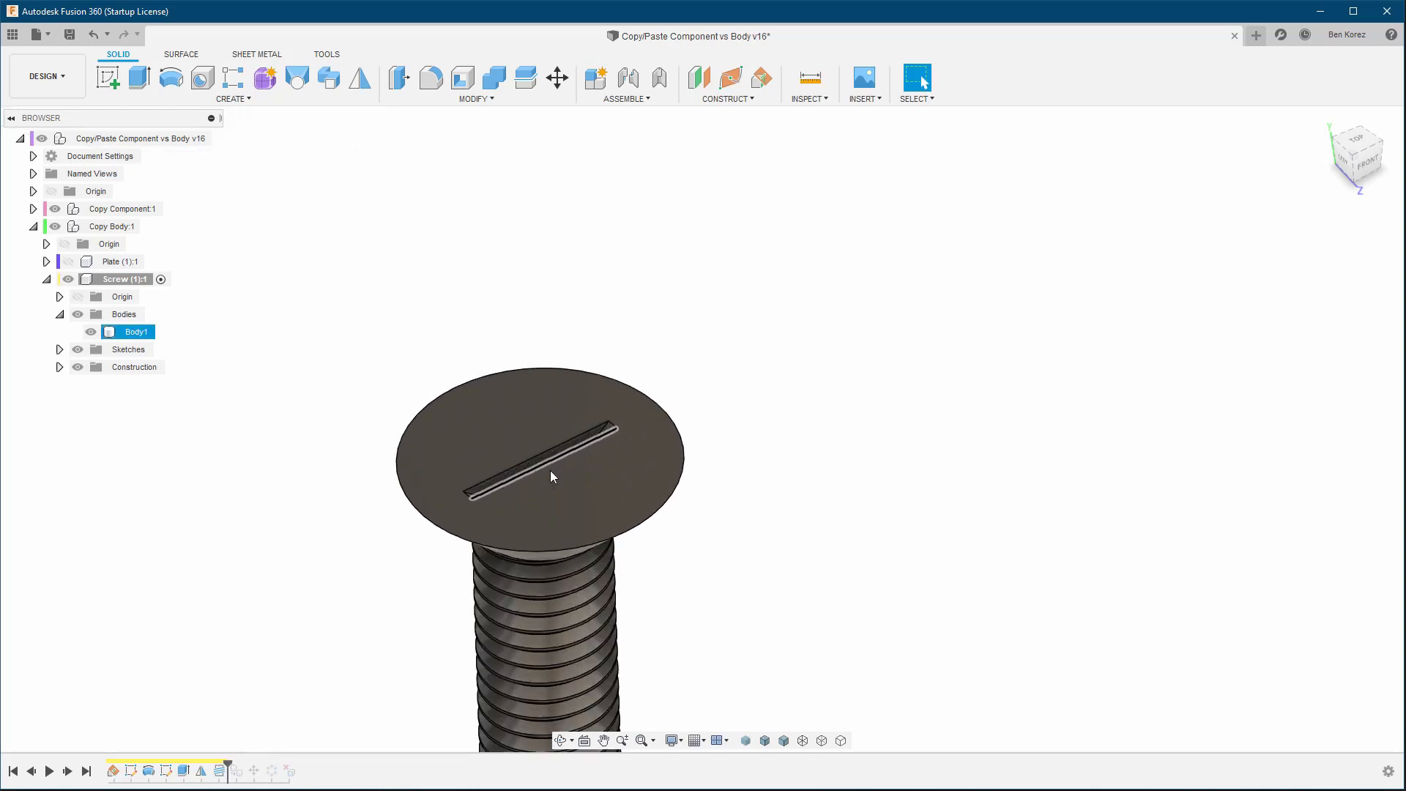
scroll(553, 446, "down", 4)
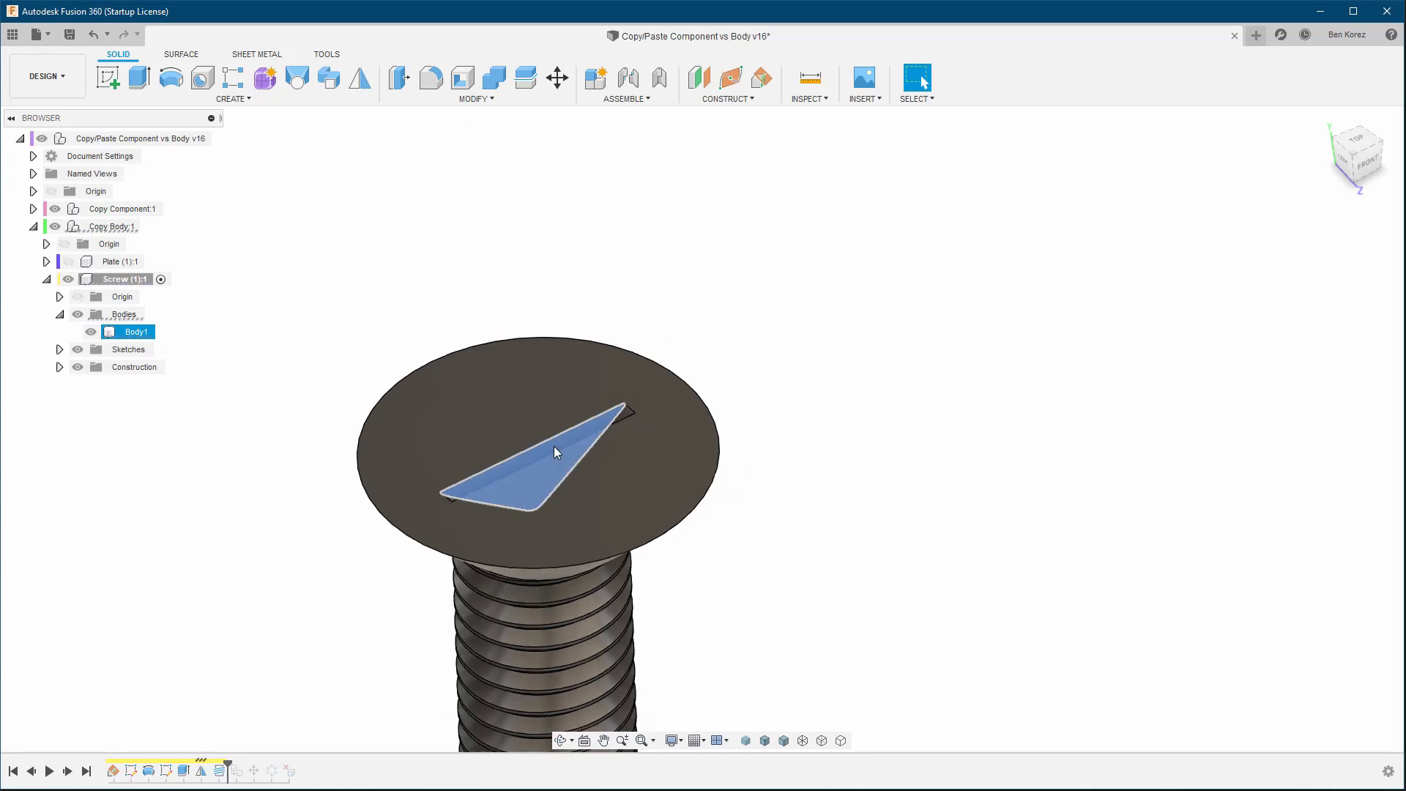
key("Delete")
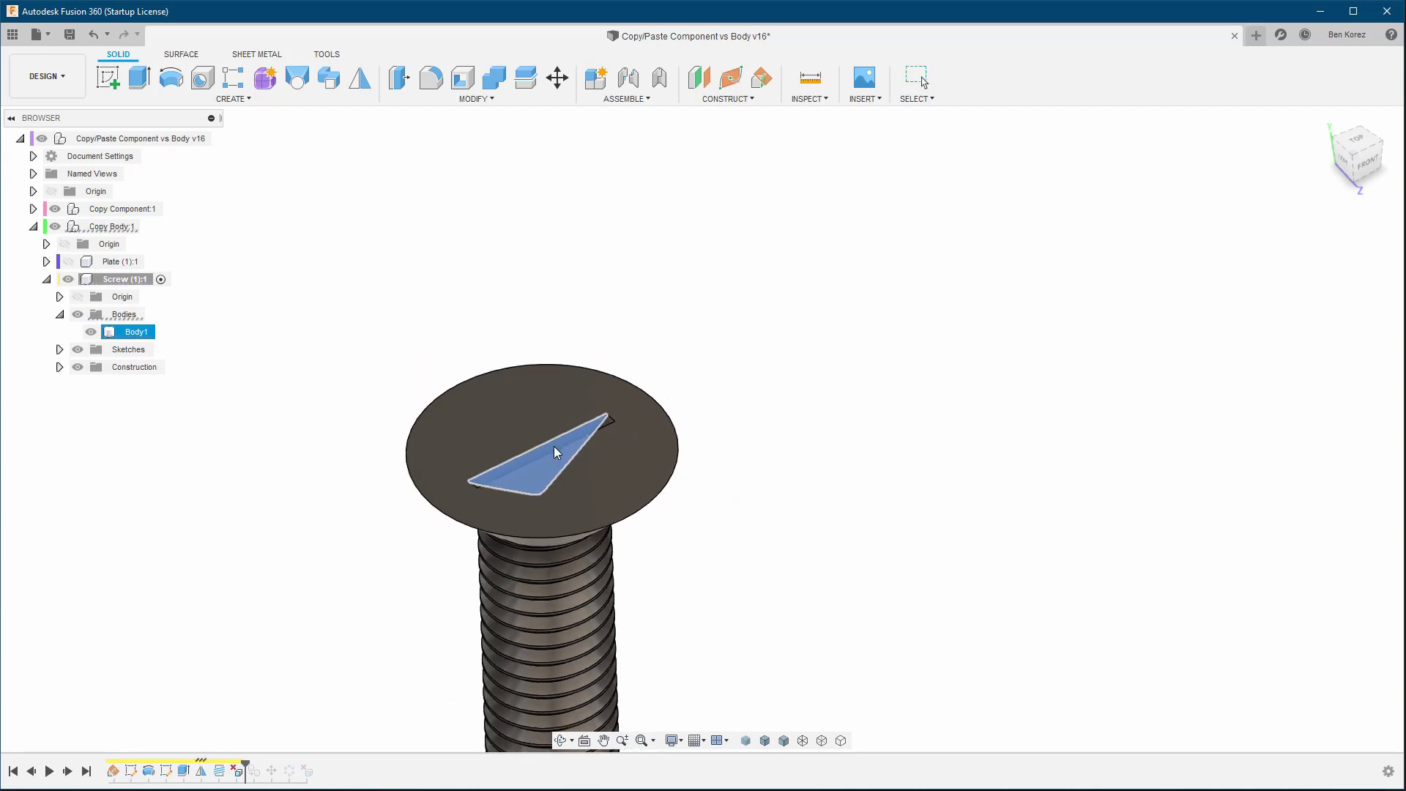
scroll(554, 446, "down", 5)
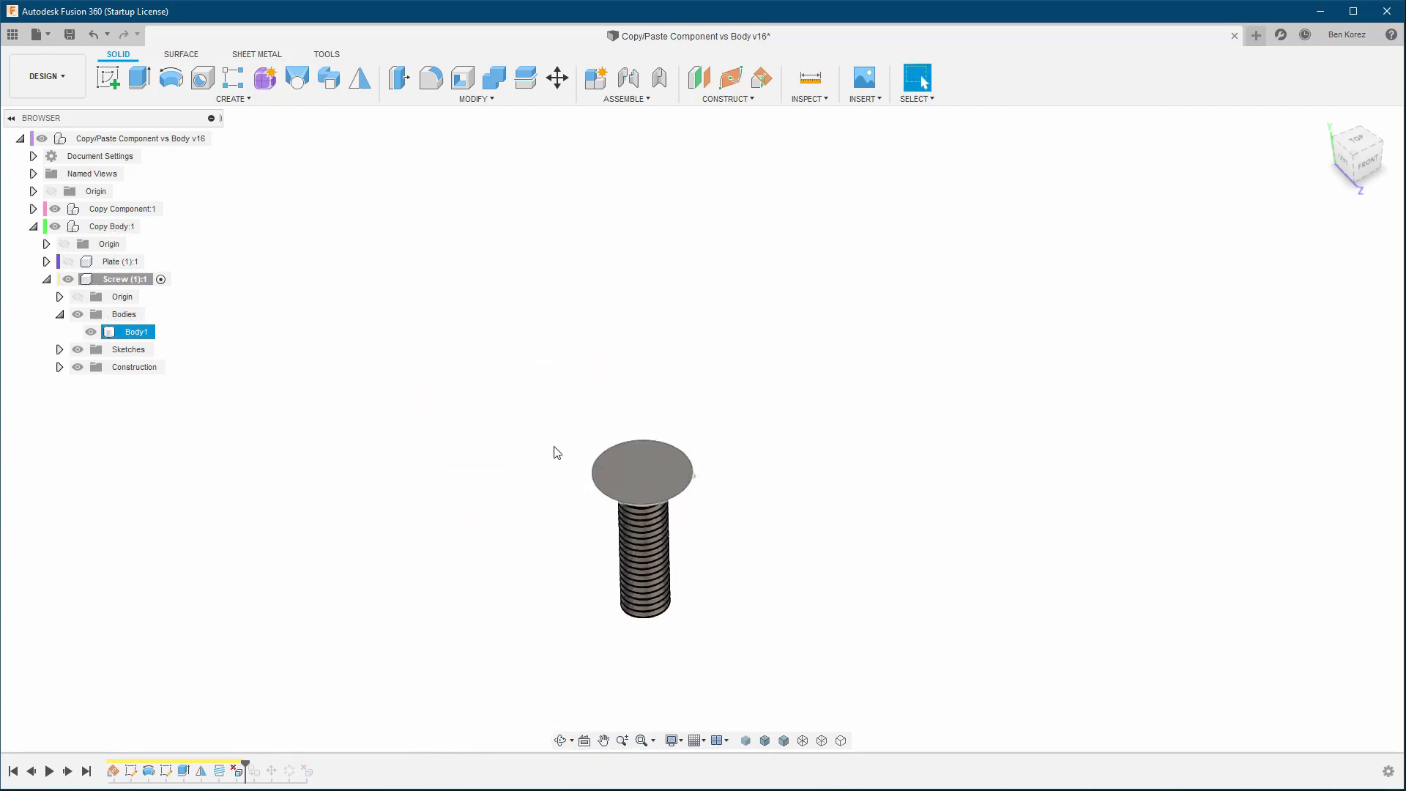
left_click(554, 448)
Roll the timeline forward to its end and delete the DeleteFace2 feature.
left_click_drag(246, 765, 313, 765)
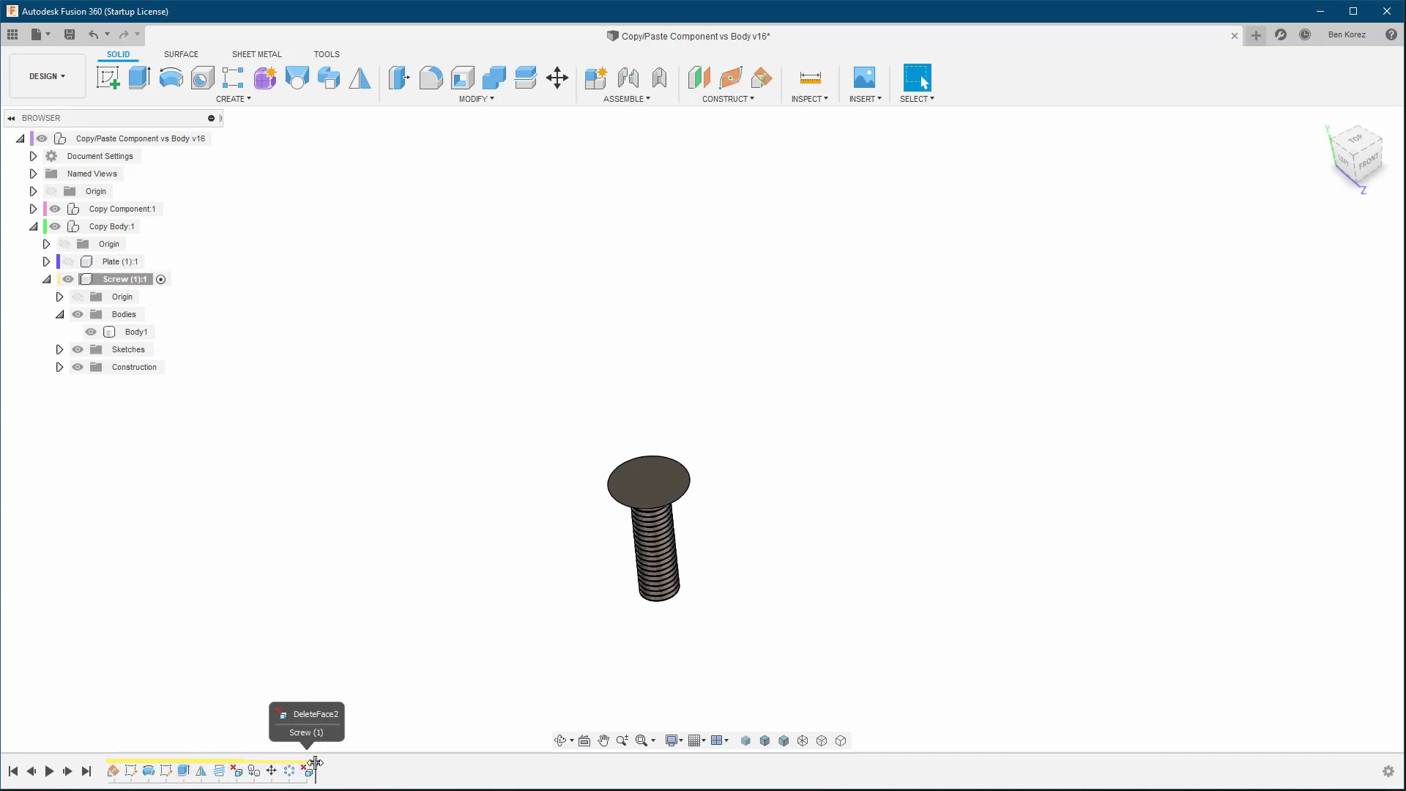
middle_click_drag(384, 643, 377, 649, "shift")
left_click(309, 772)
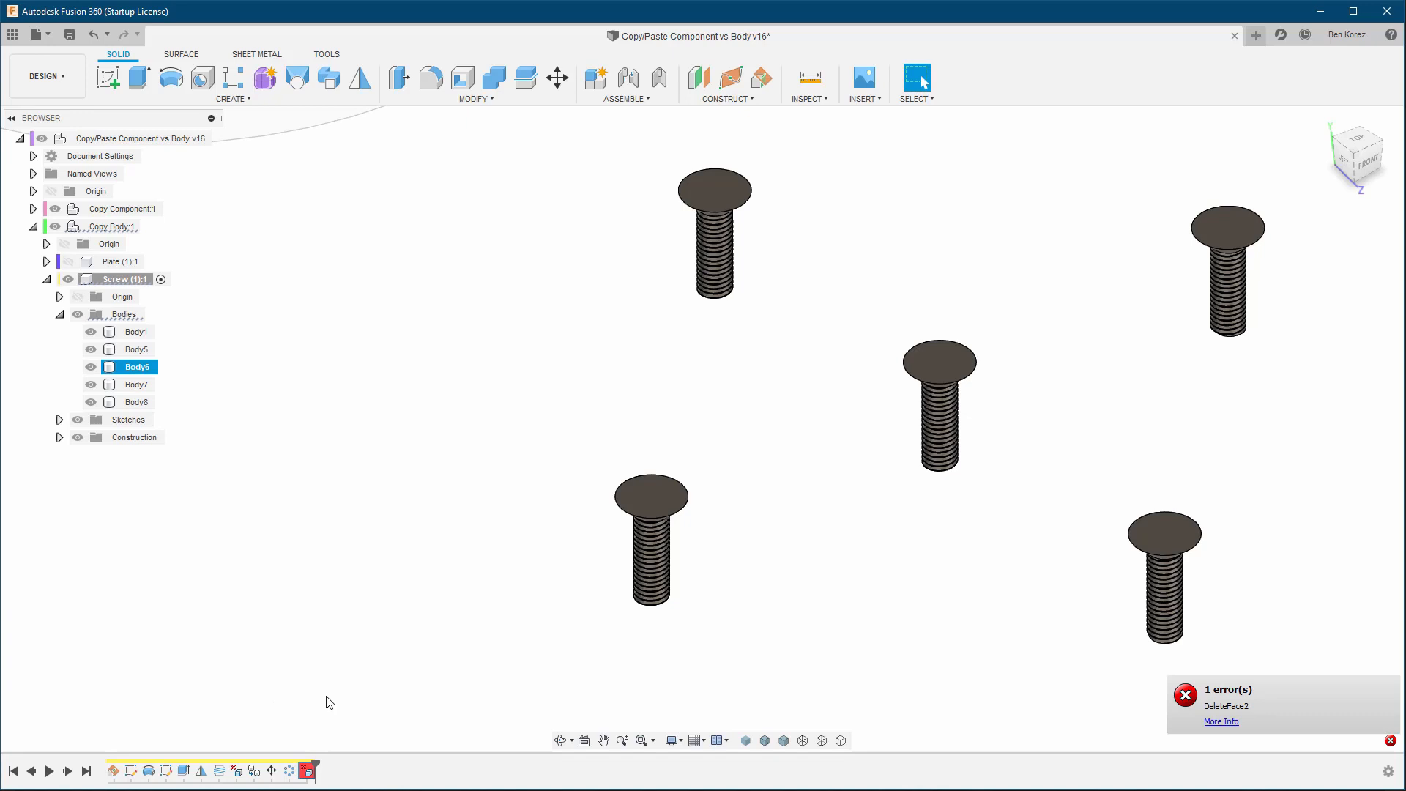
key("Delete")
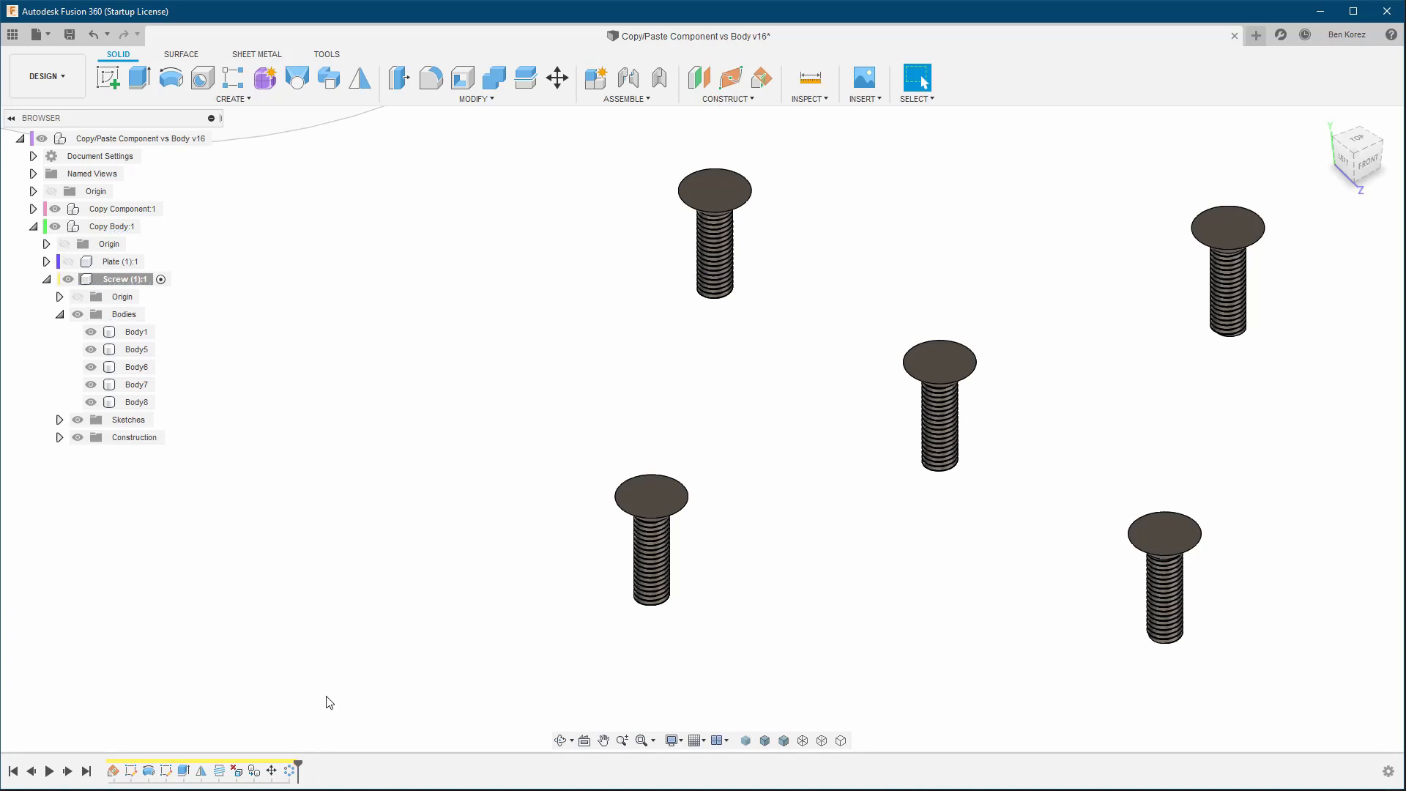
Show Plate (1):1 again and activate the top-level Copy/Paste Component vs Body assembly.
scroll(326, 697, "down", 2)
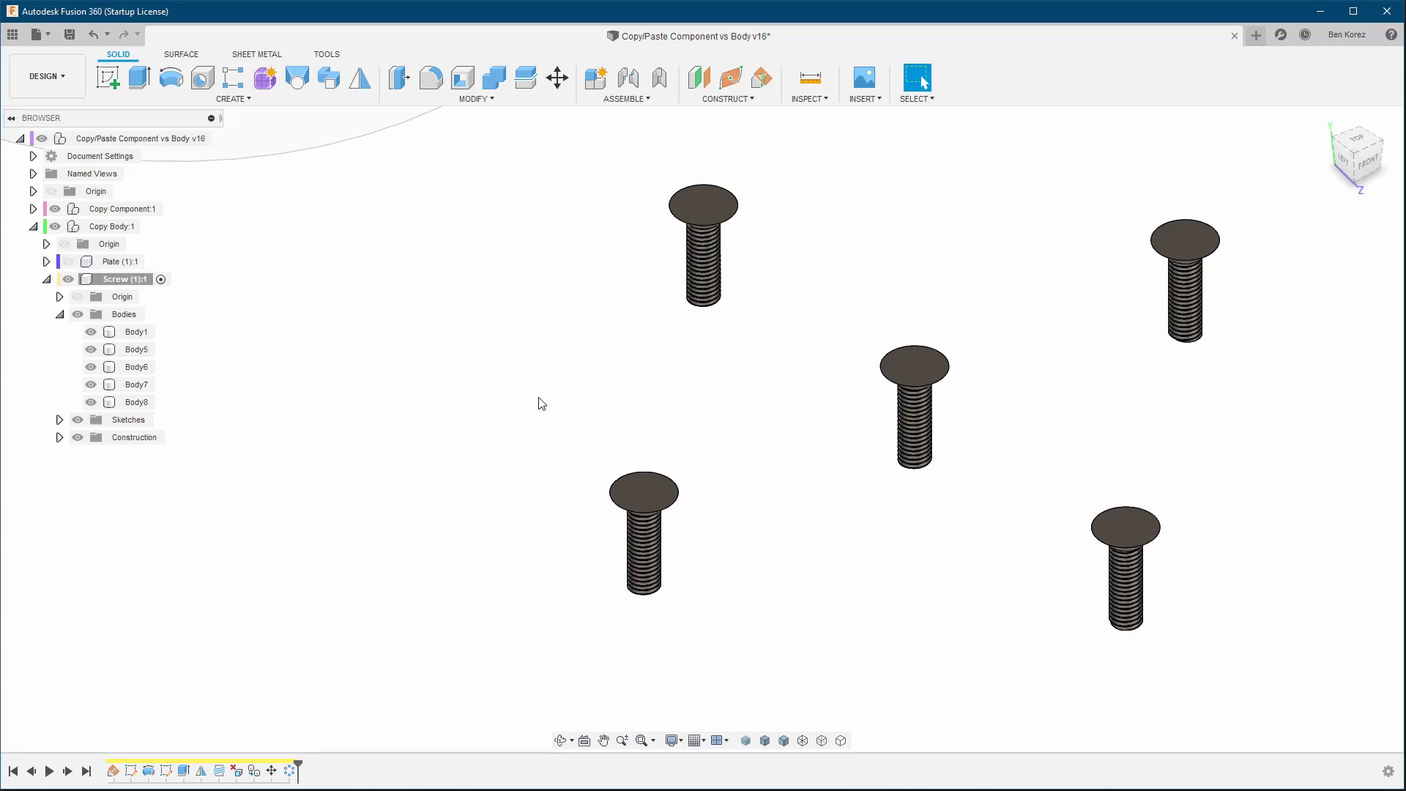
scroll(764, 478, "down", 3)
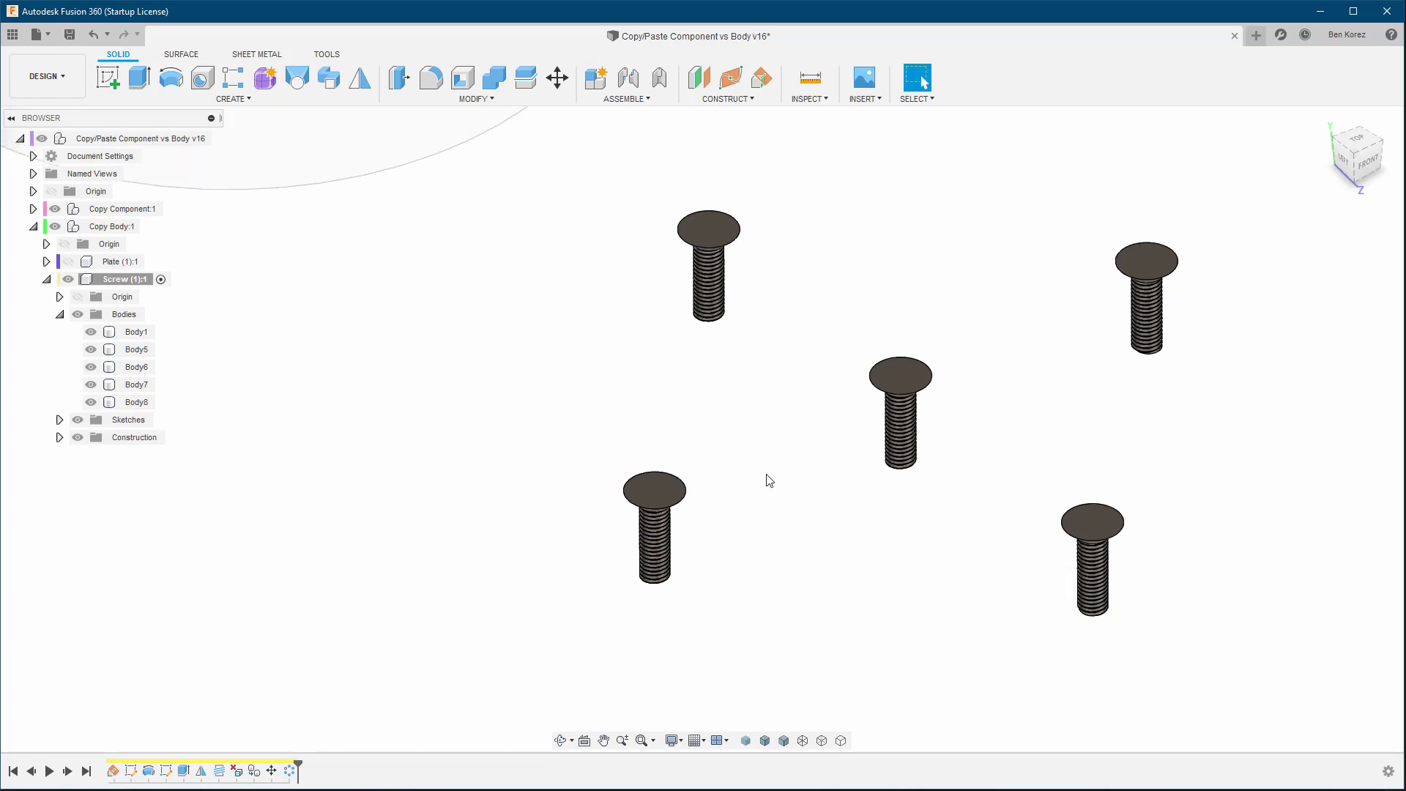
left_click(59, 314)
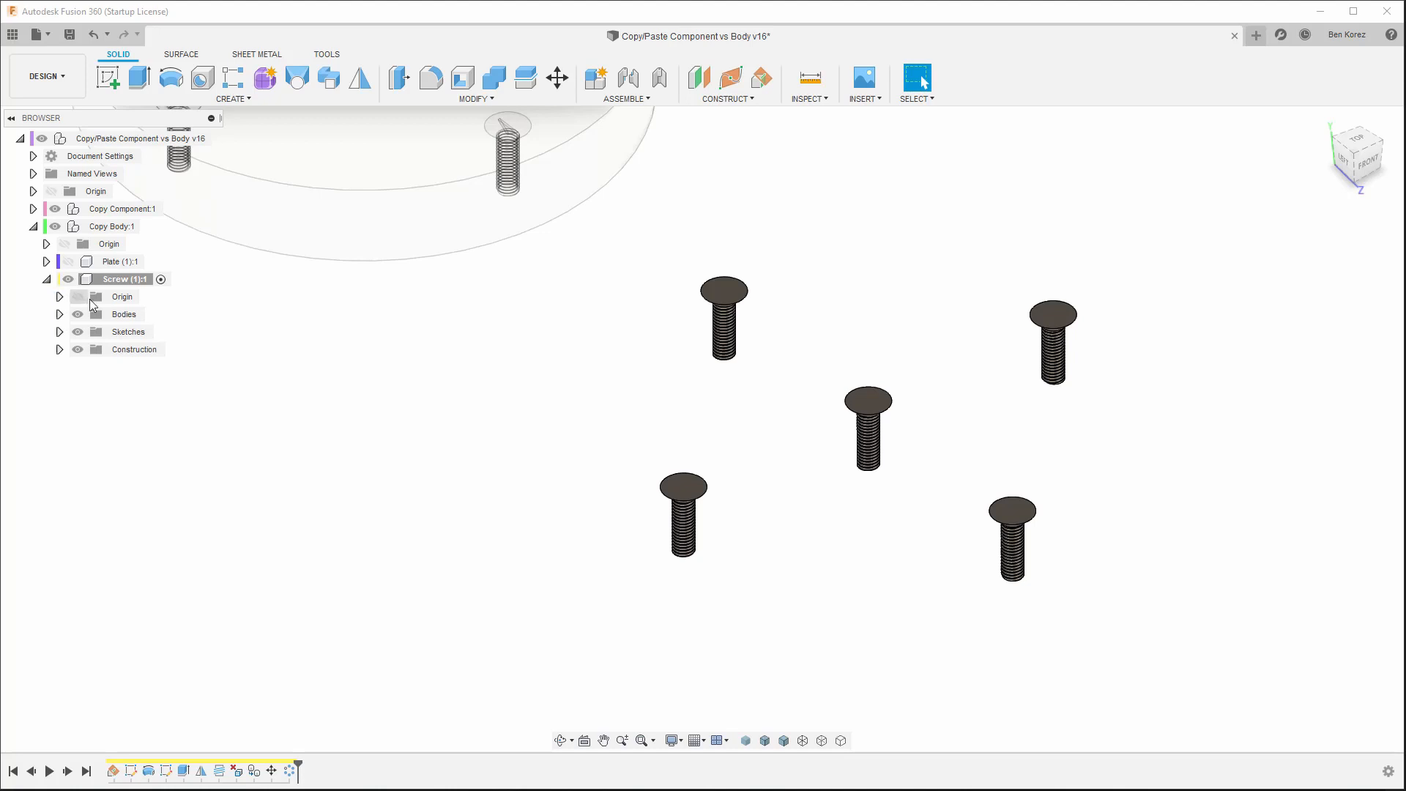
left_click(68, 261)
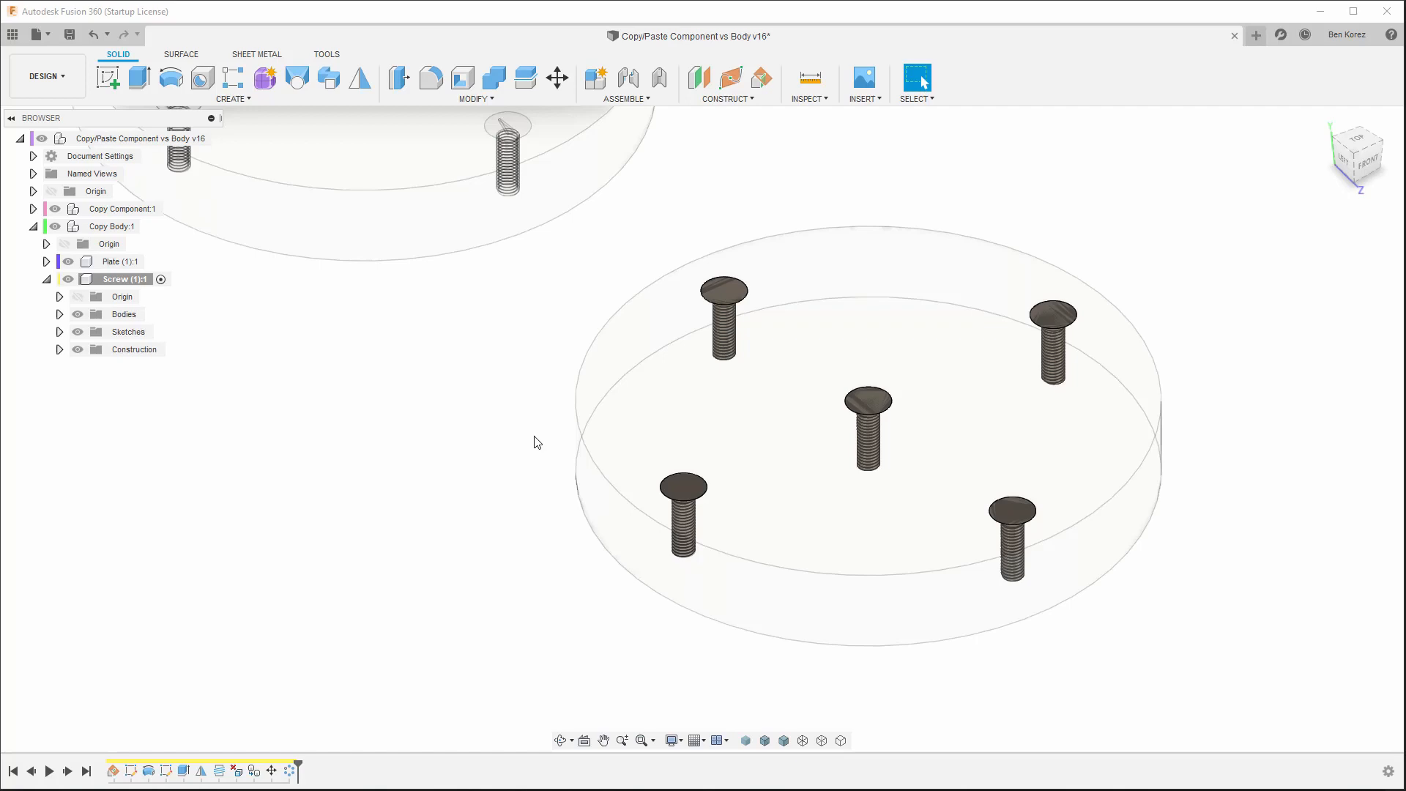
scroll(1140, 624, "down", 3)
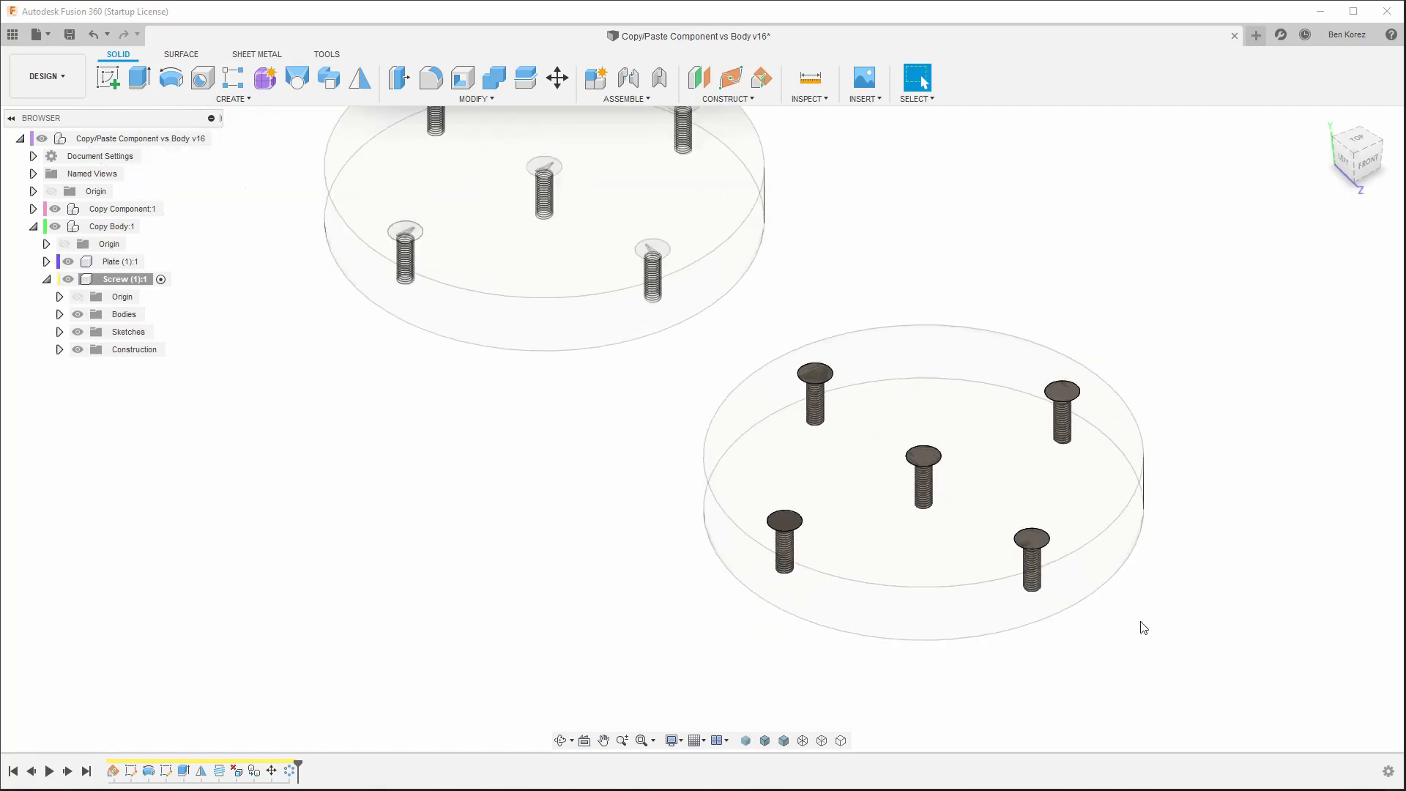
scroll(558, 512, "down", 1)
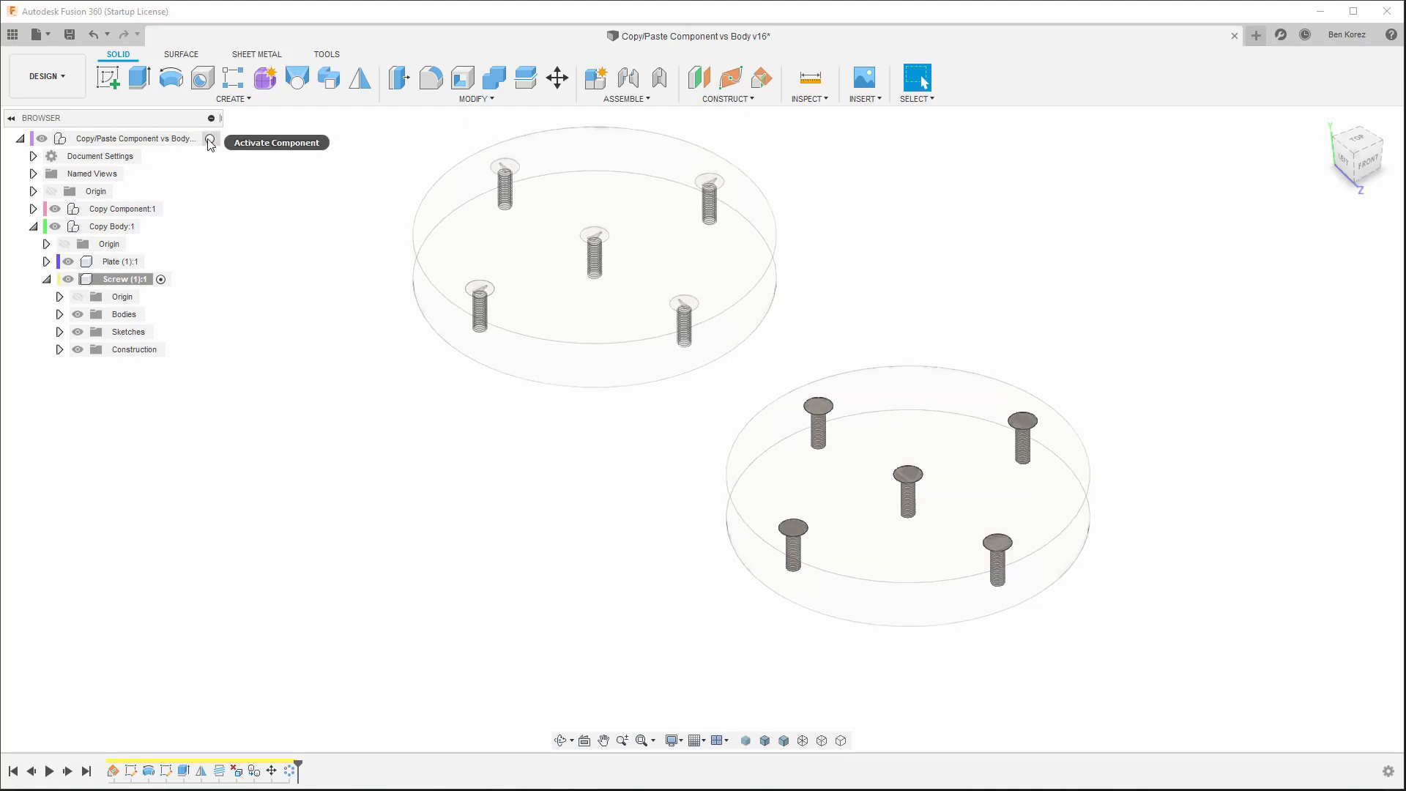
left_click(210, 140)
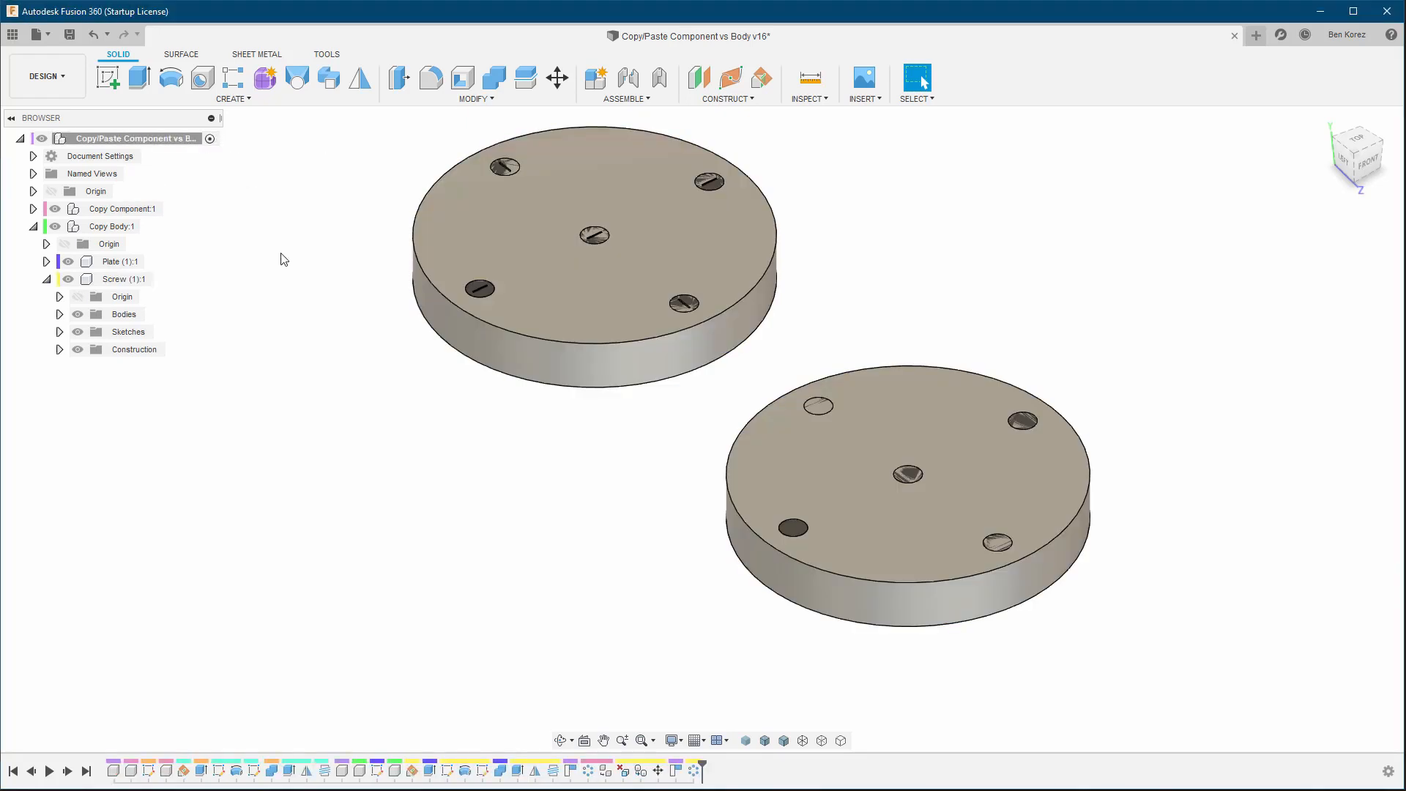
Collapse Screw (1):1 and Copy Body:1 in the component tree and expand Copy Component:1.
left_click(46, 279)
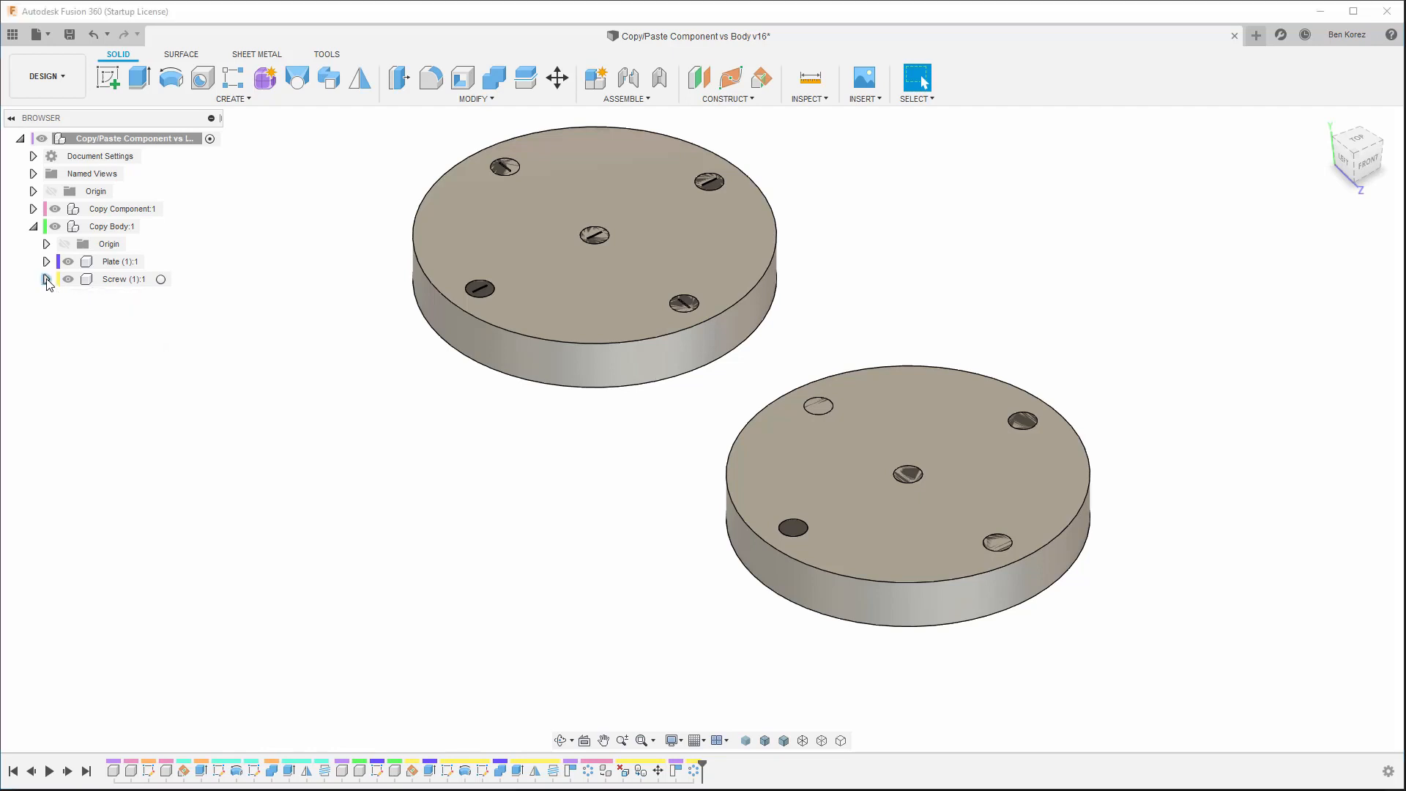
left_click(33, 227)
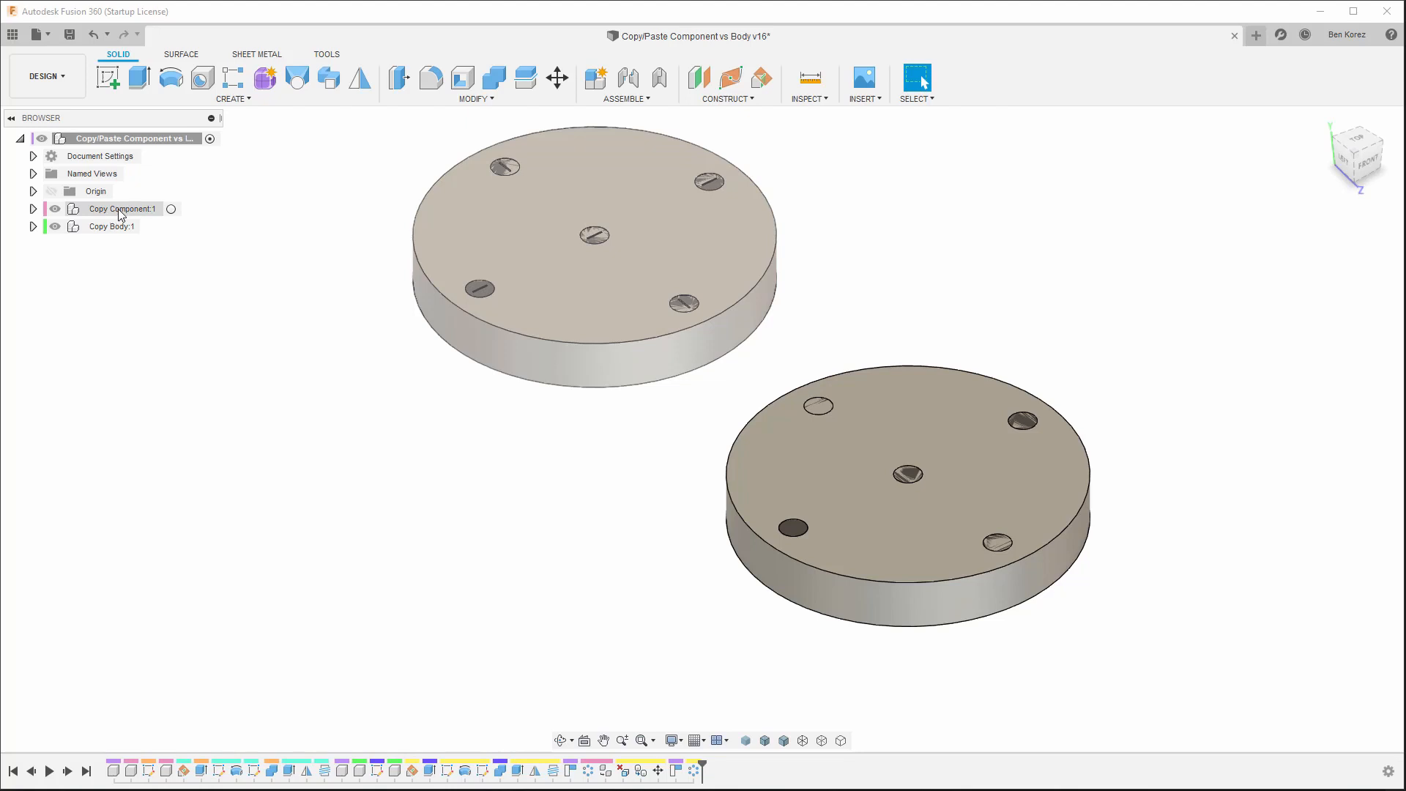
left_click(33, 209)
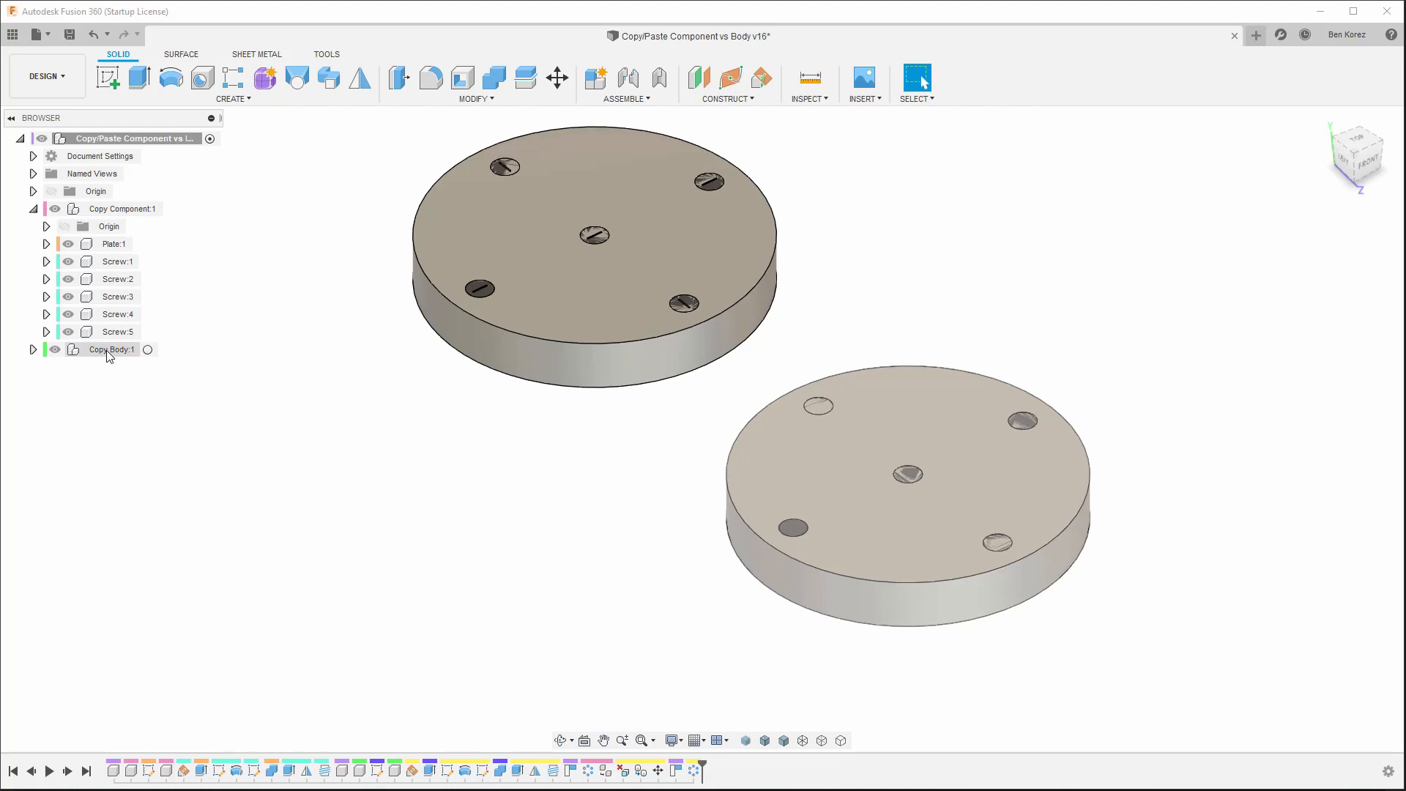
Create a new drawing of Copy Component:1 from scratch with the ISO standard, mm units and an A3 (420mm x 297mm) sheet.
right_click(128, 211)
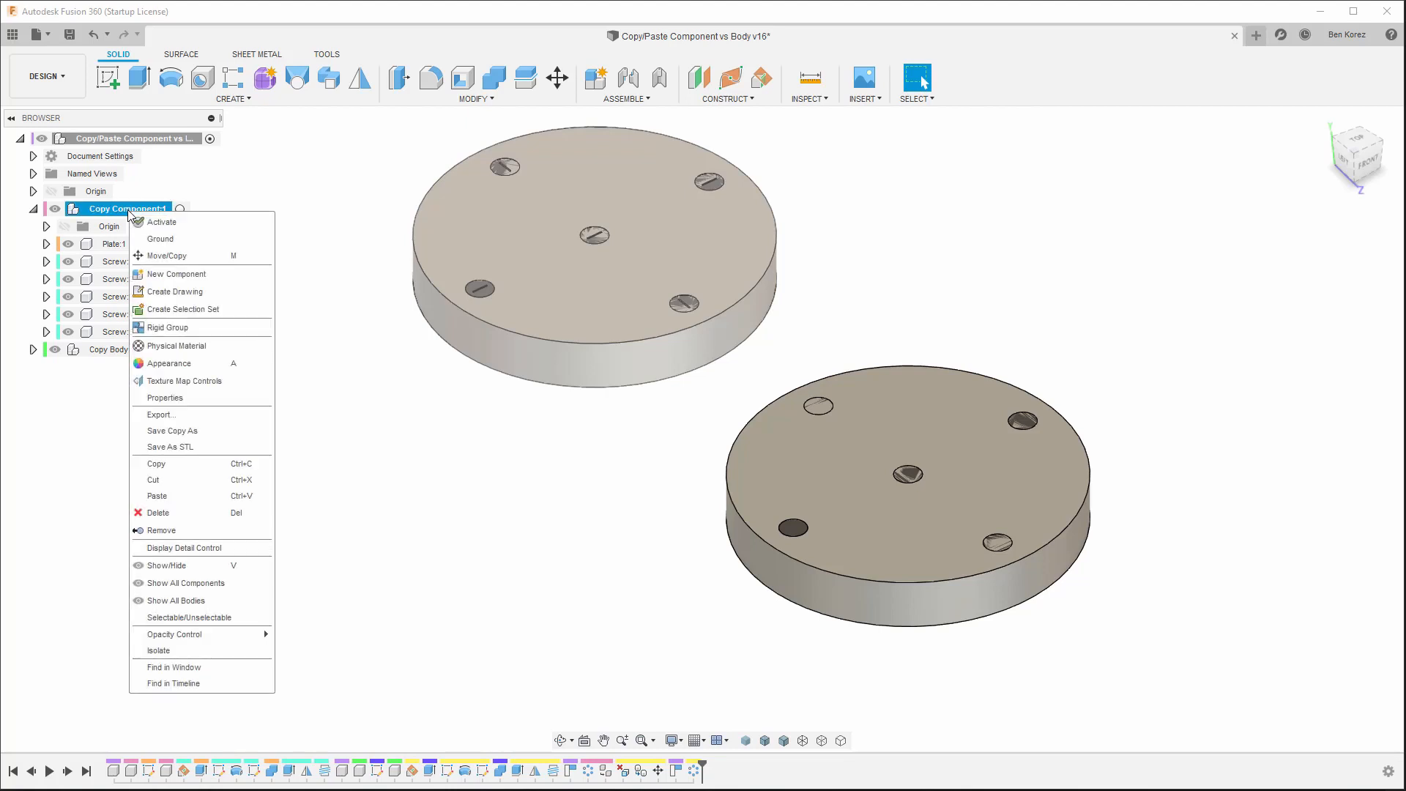
left_click(181, 291)
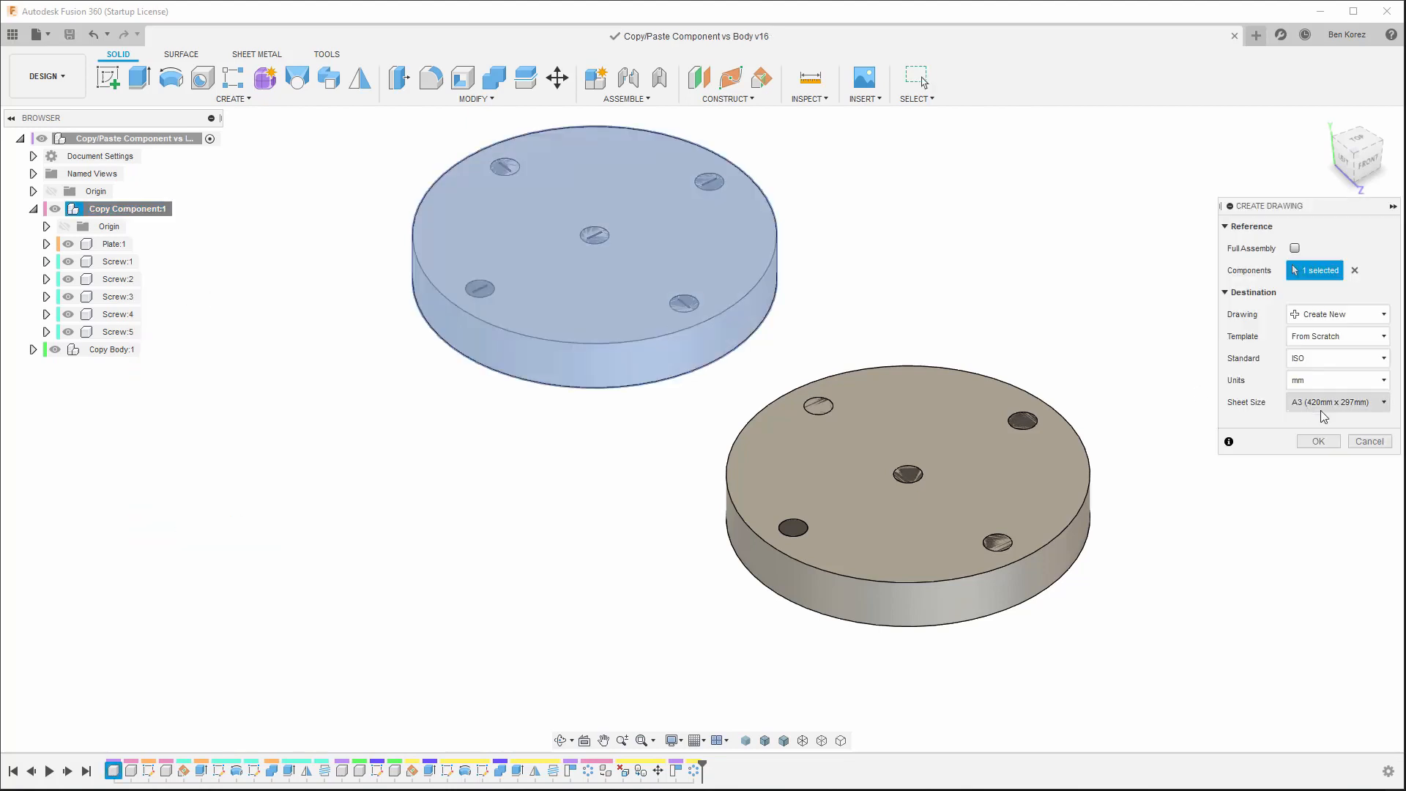
left_click(1328, 441)
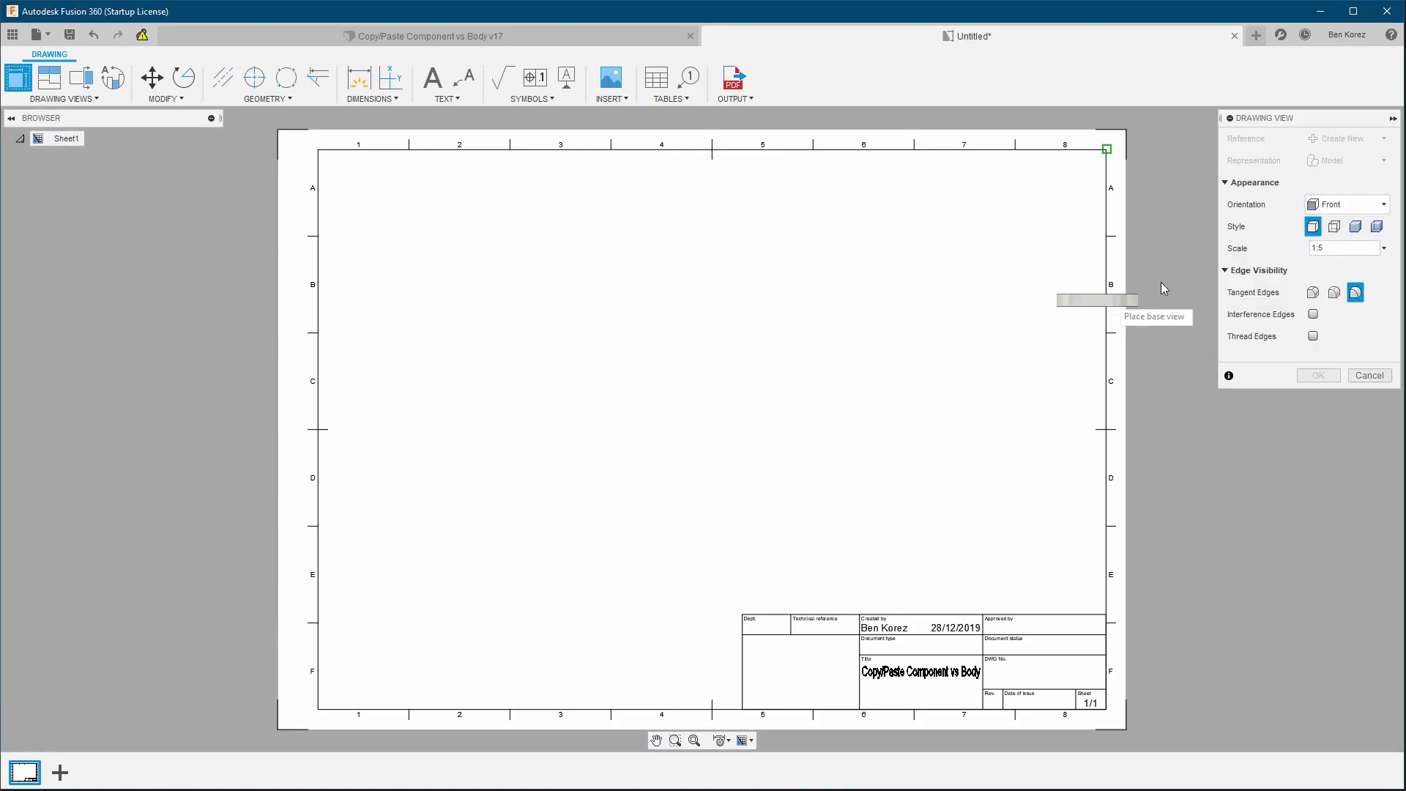
Place a 1:1 NE Isometric base view of Copy Component:1 on the sheet's left half and a parts list in its upper-right corner.
left_click(1384, 248)
left_click(1330, 350)
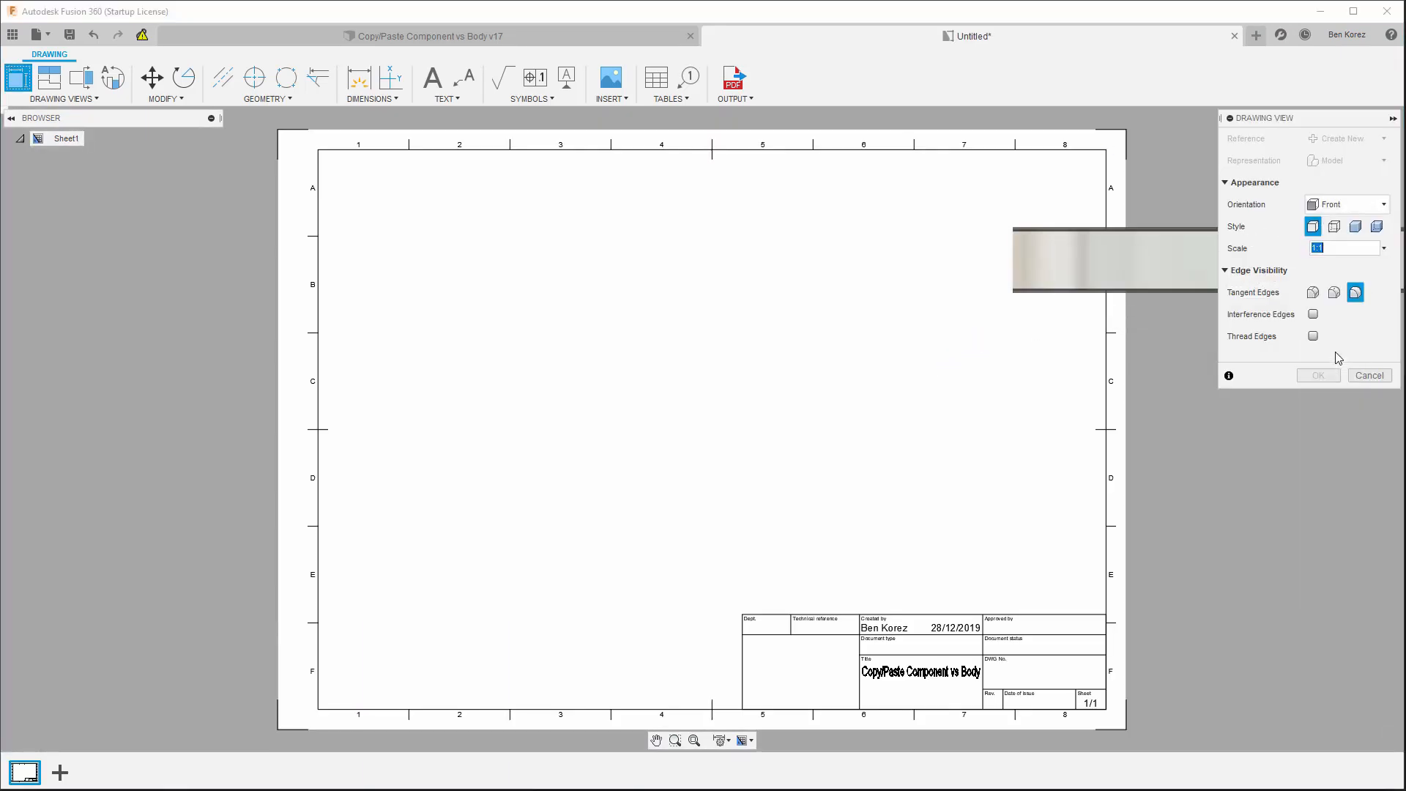
left_click(1342, 204)
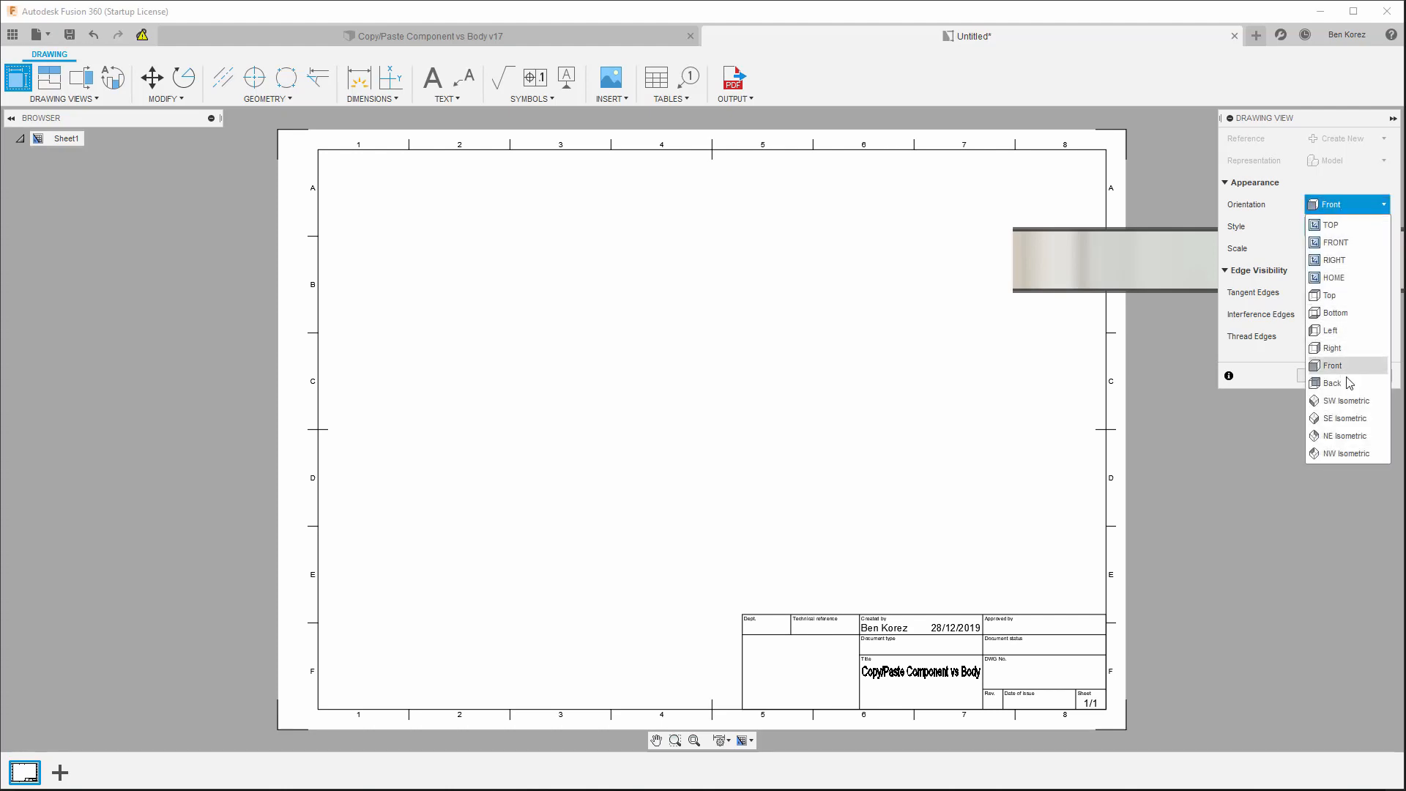
left_click(1349, 437)
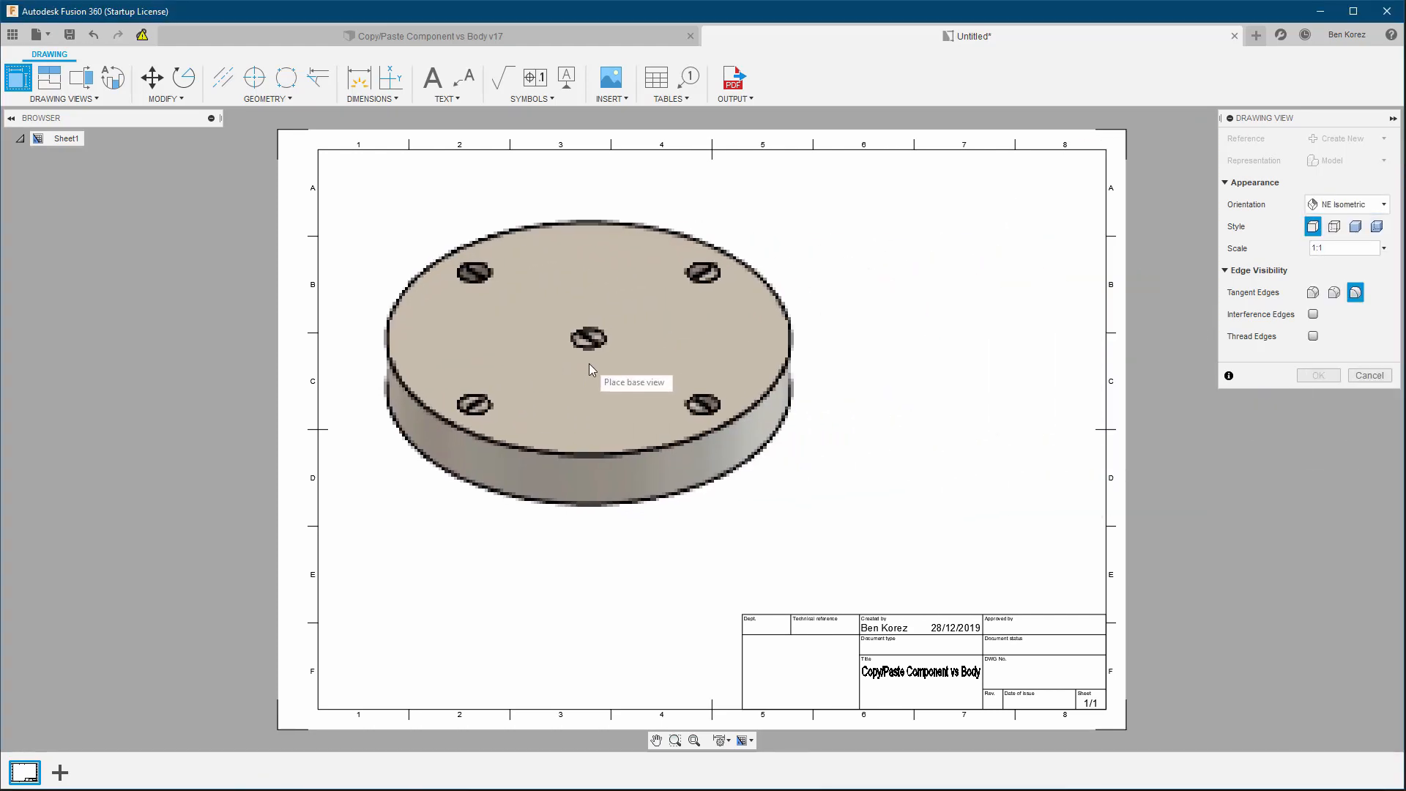
left_click(548, 367)
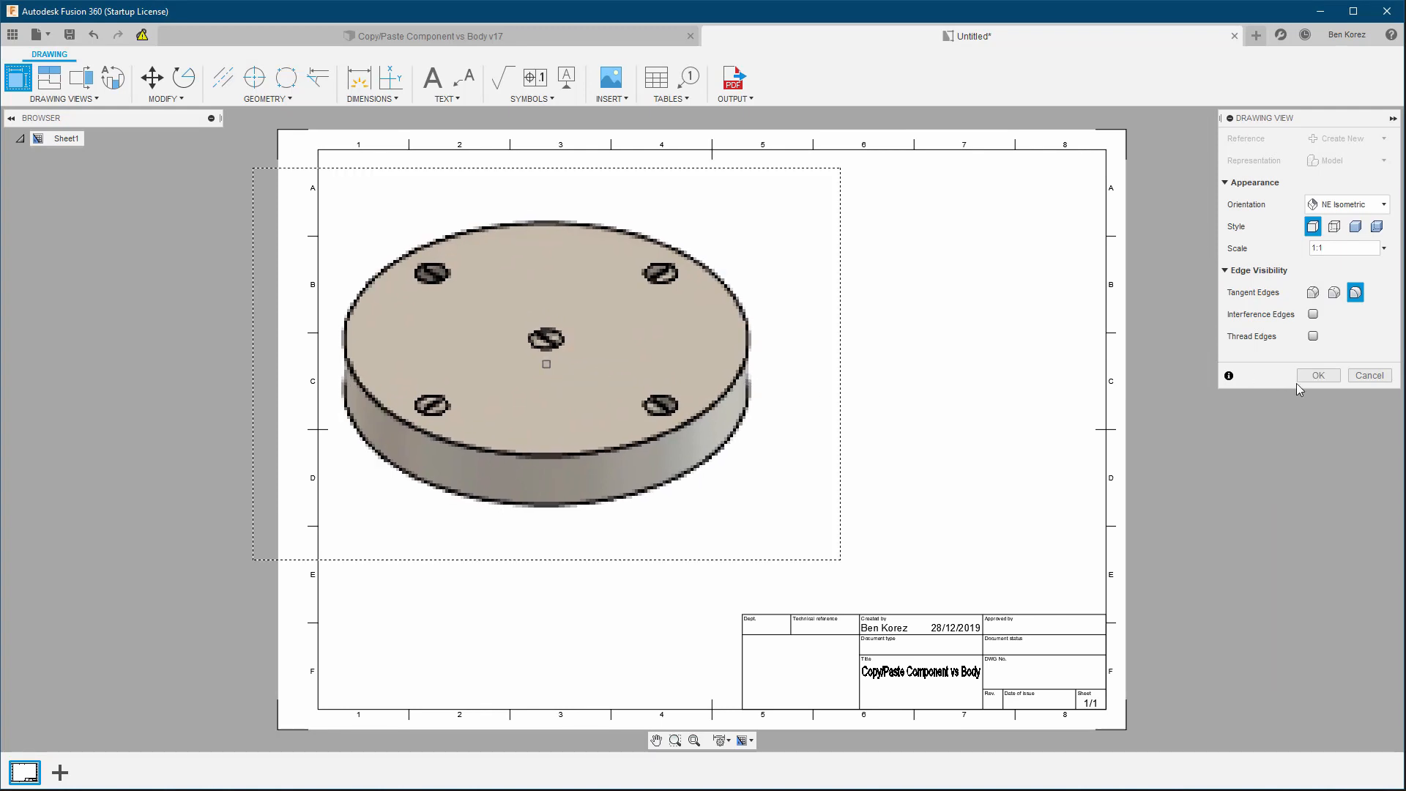
left_click(1319, 375)
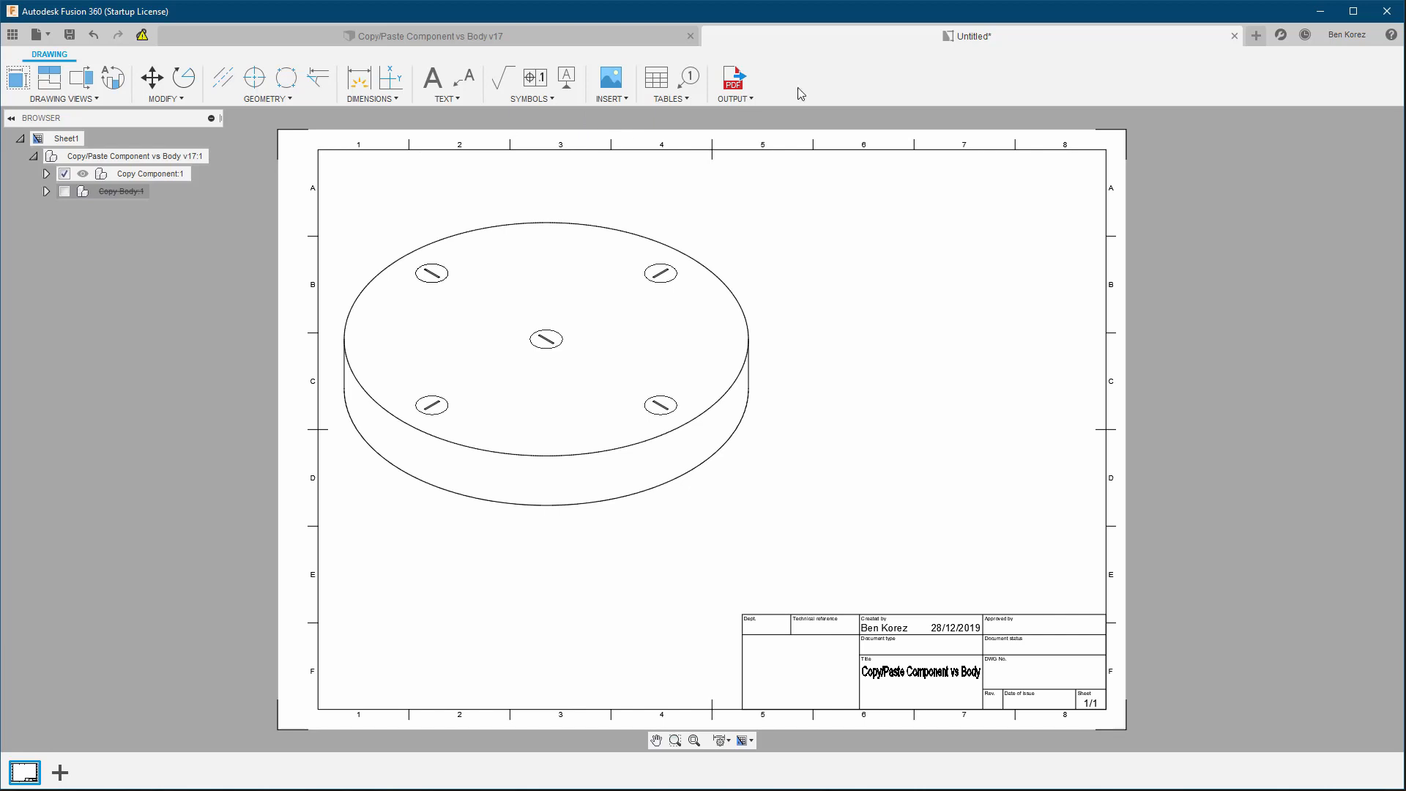
left_click(656, 85)
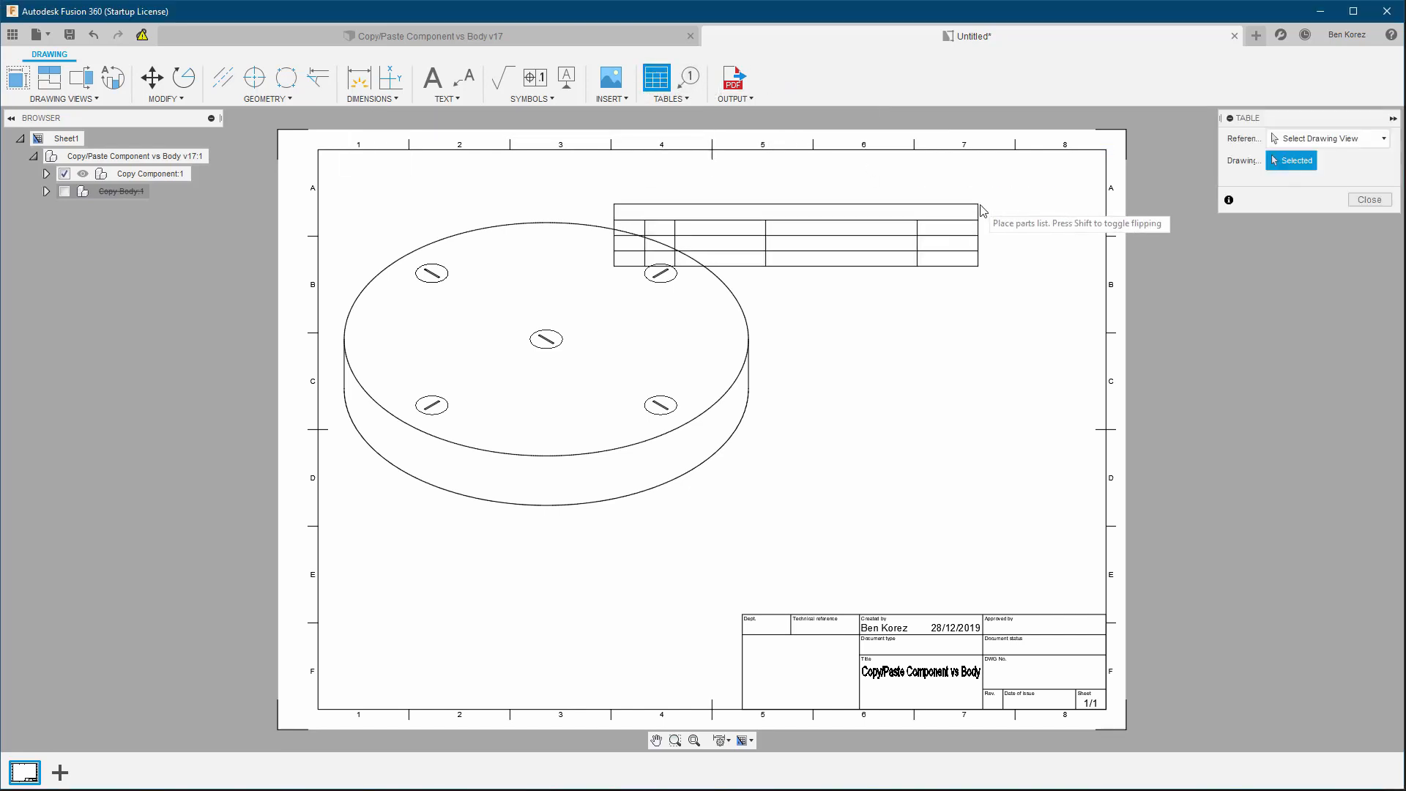
left_click(1098, 164)
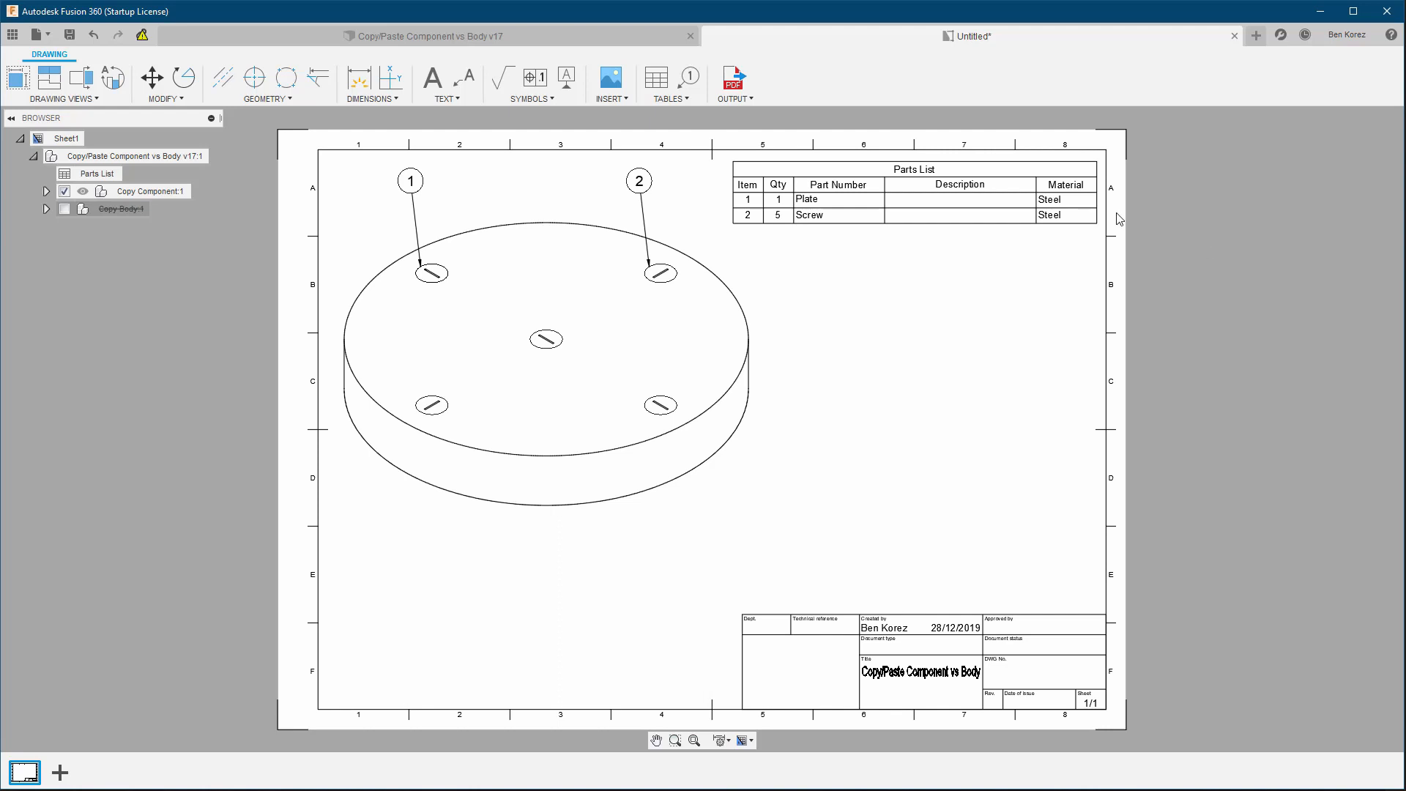
Return to the model and create a new drawing of Copy Body:1 from scratch with ISO standard, mm units and an A3 (420mm x 297mm) sheet.
left_click(479, 38)
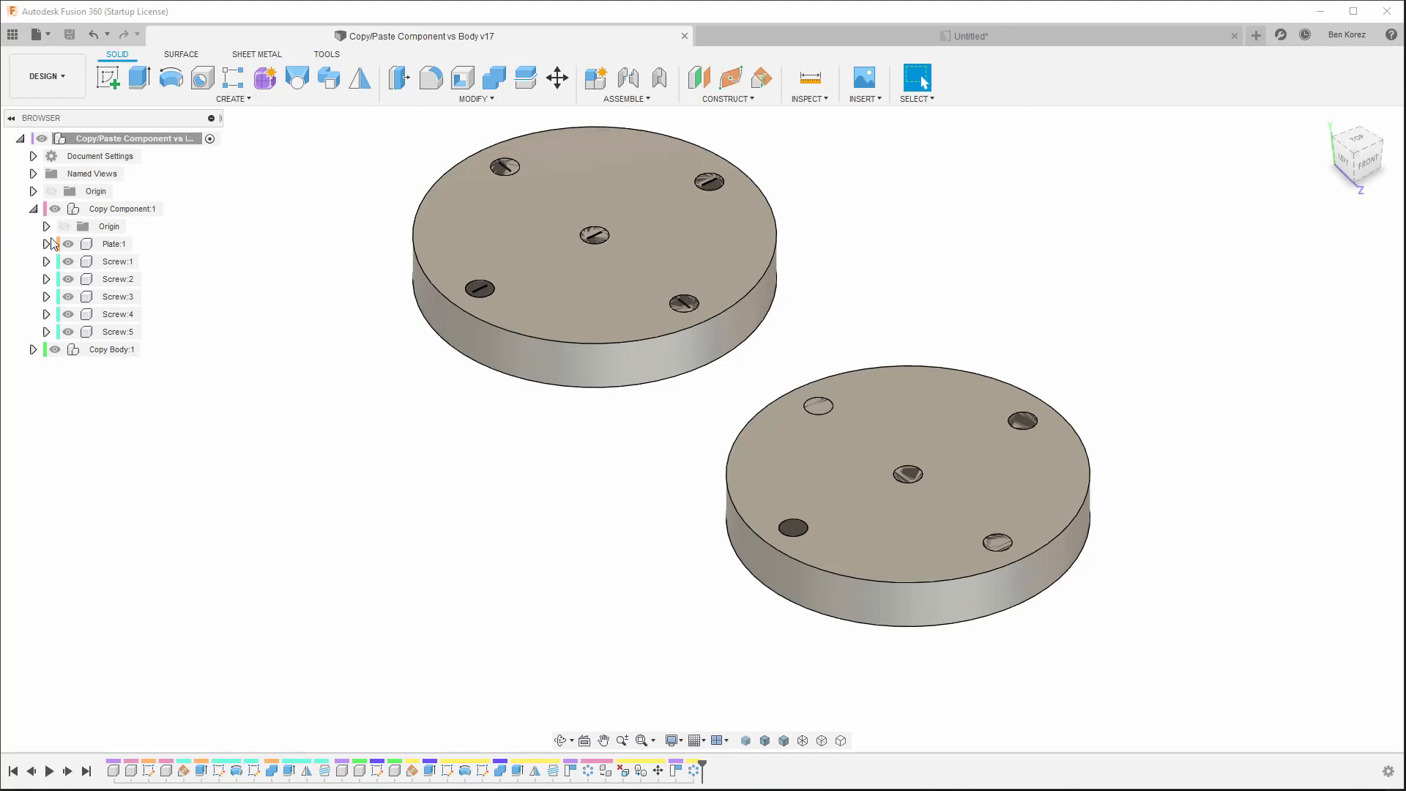
left_click(33, 209)
left_click(114, 233)
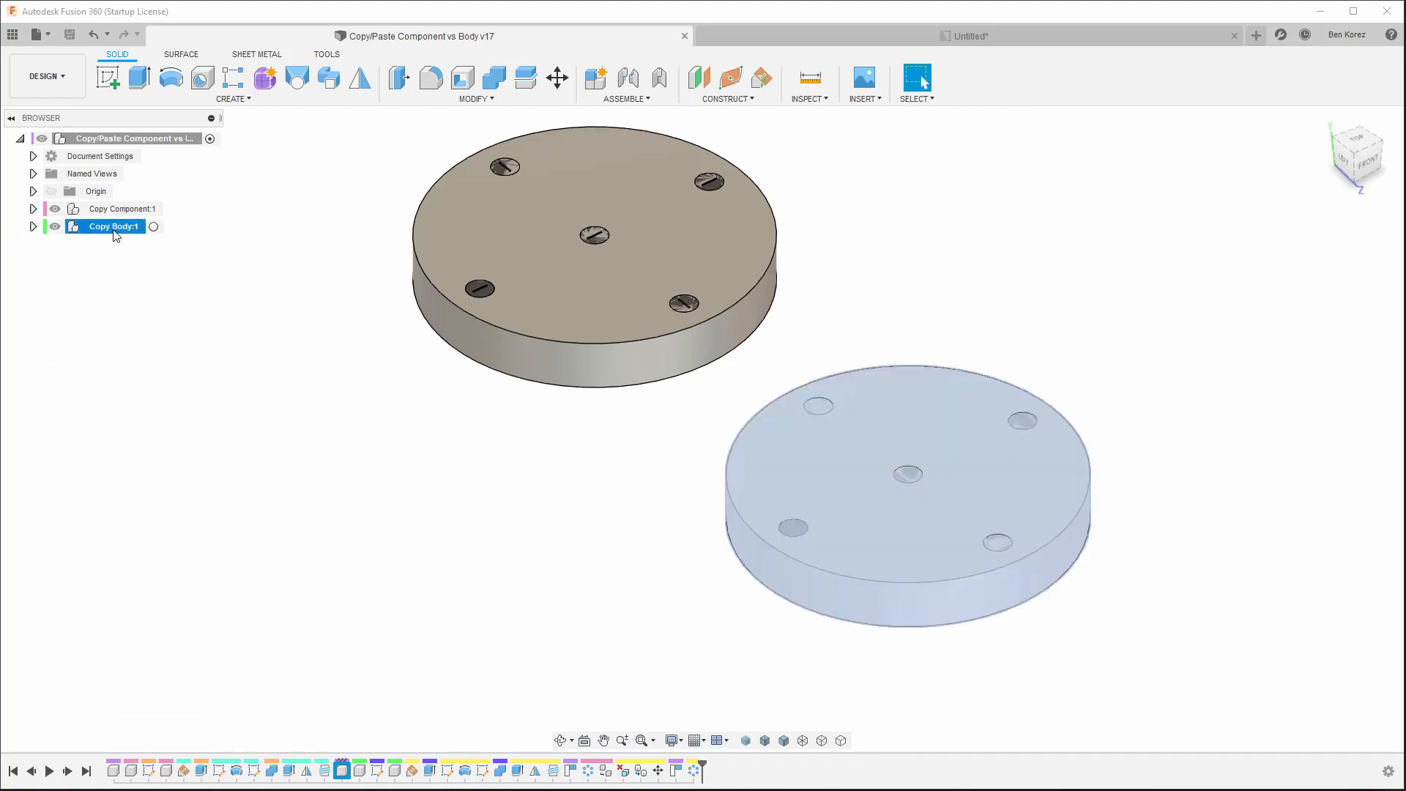
right_click(115, 233)
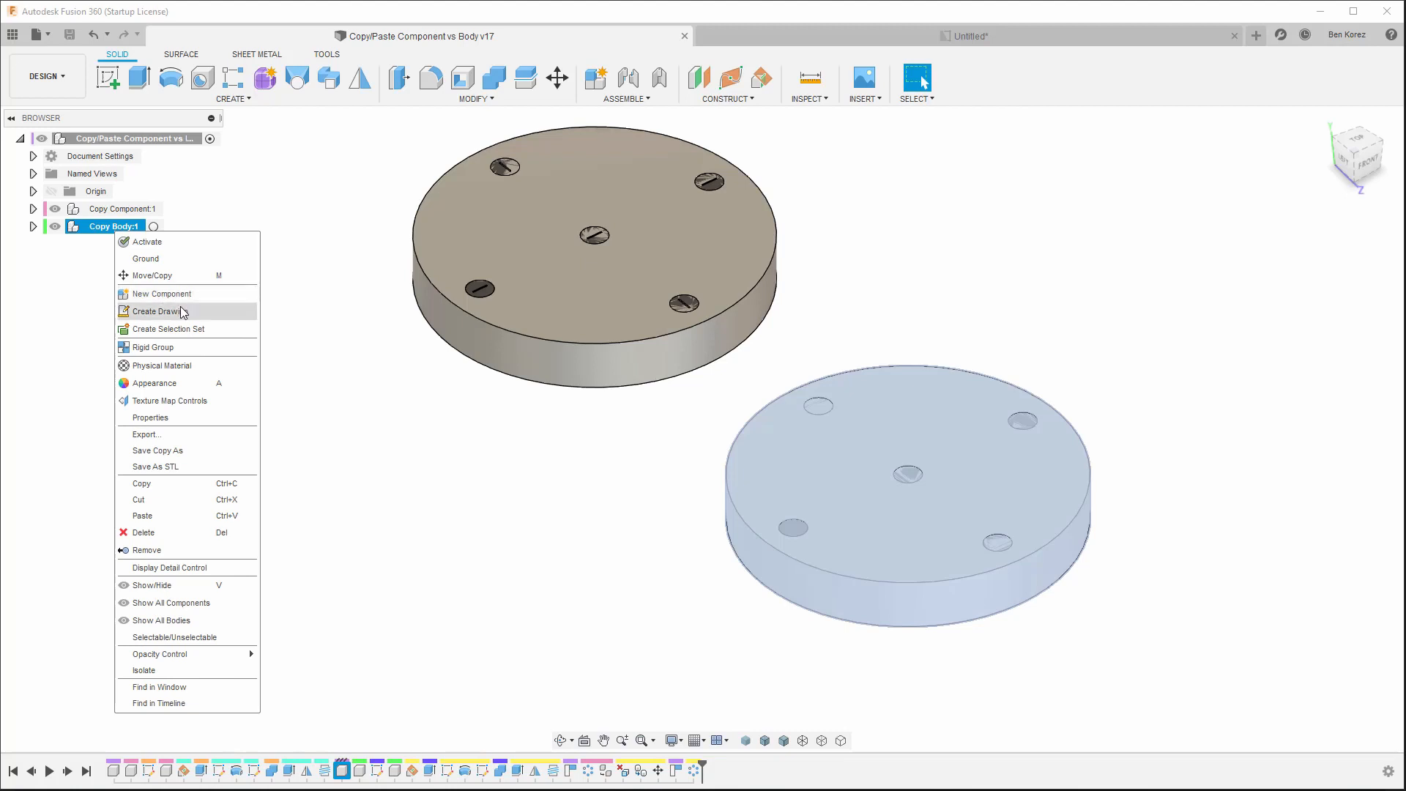
left_click(188, 313)
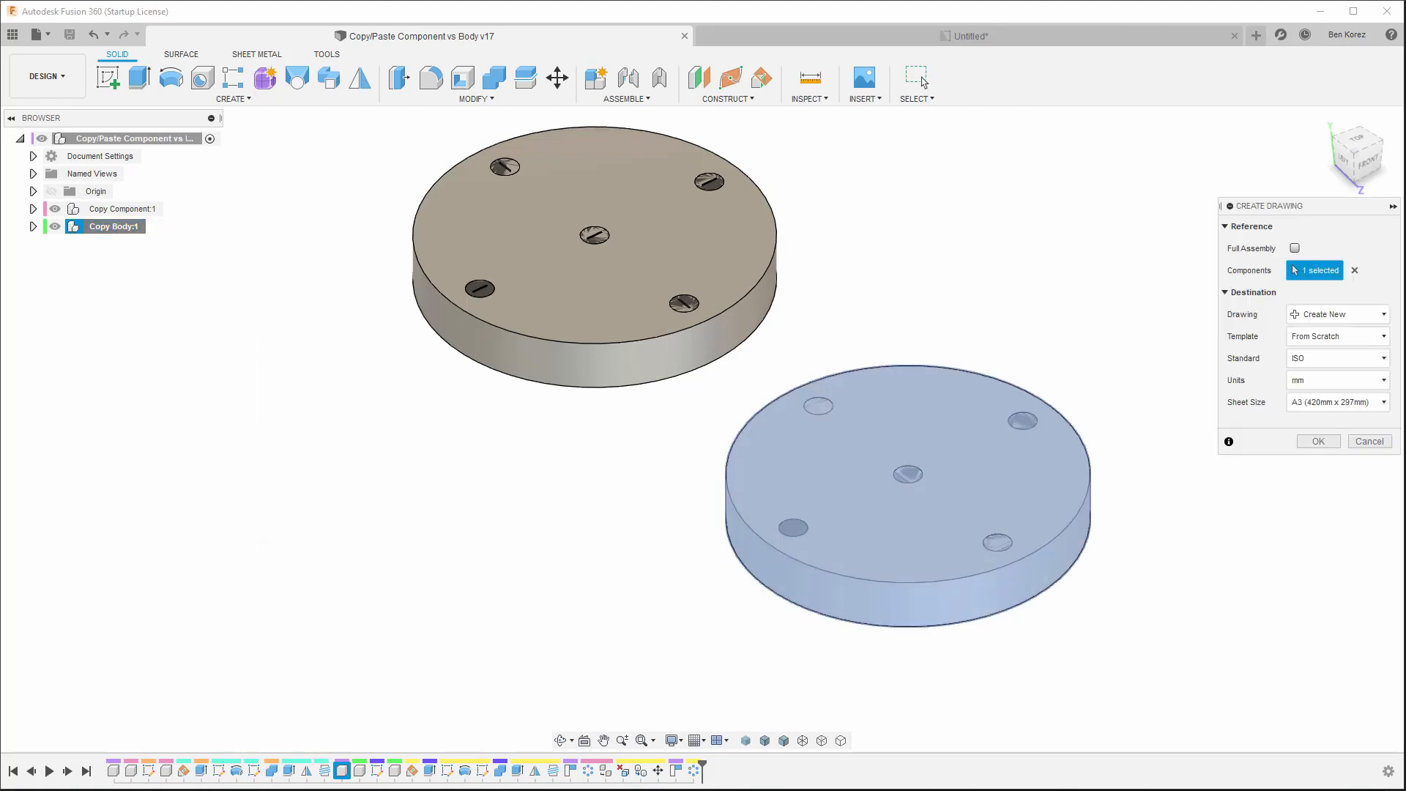
left_click(1322, 446)
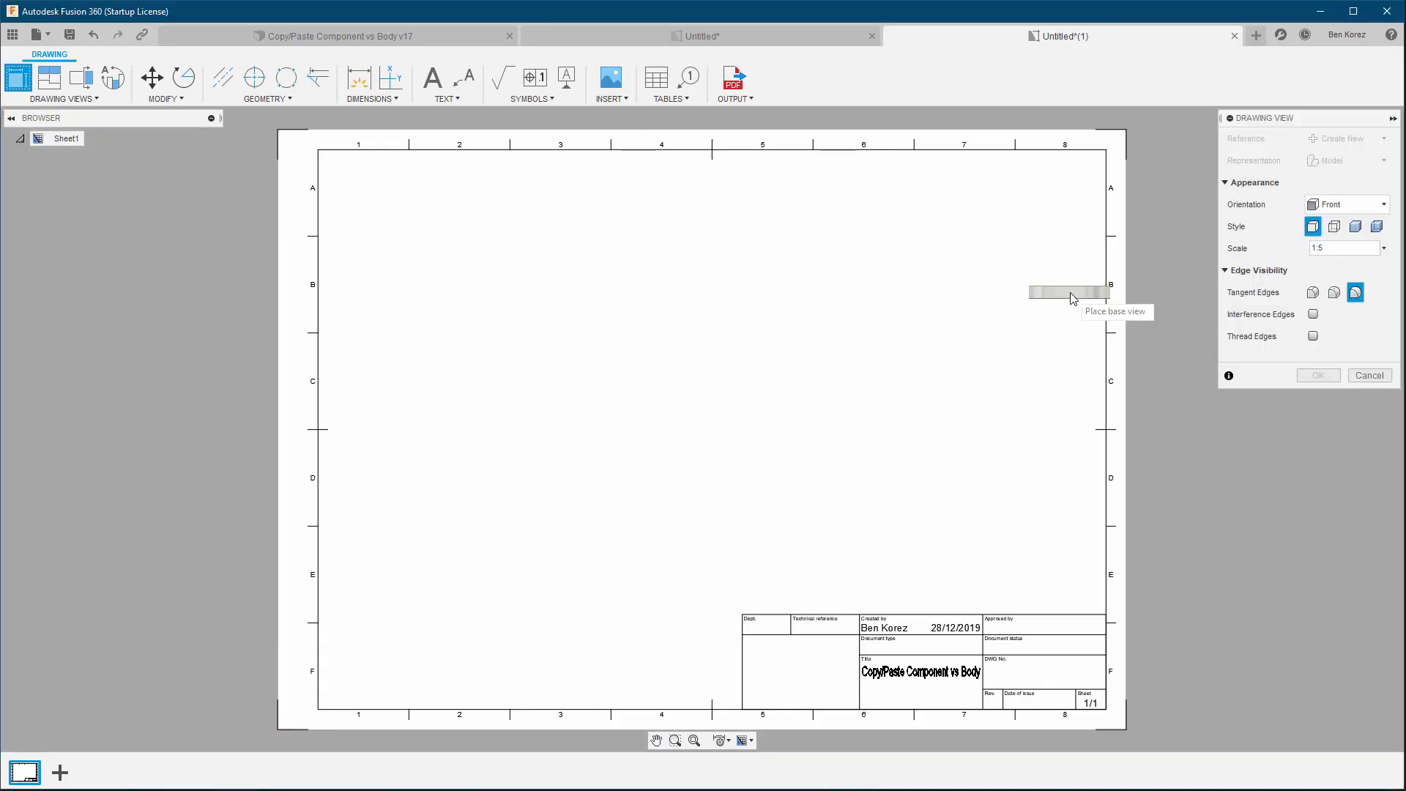
Place a 1:1 NE Isometric base view of Copy Body:1 on the sheet's left half and a parts list in its upper-right corner.
left_click(1384, 248)
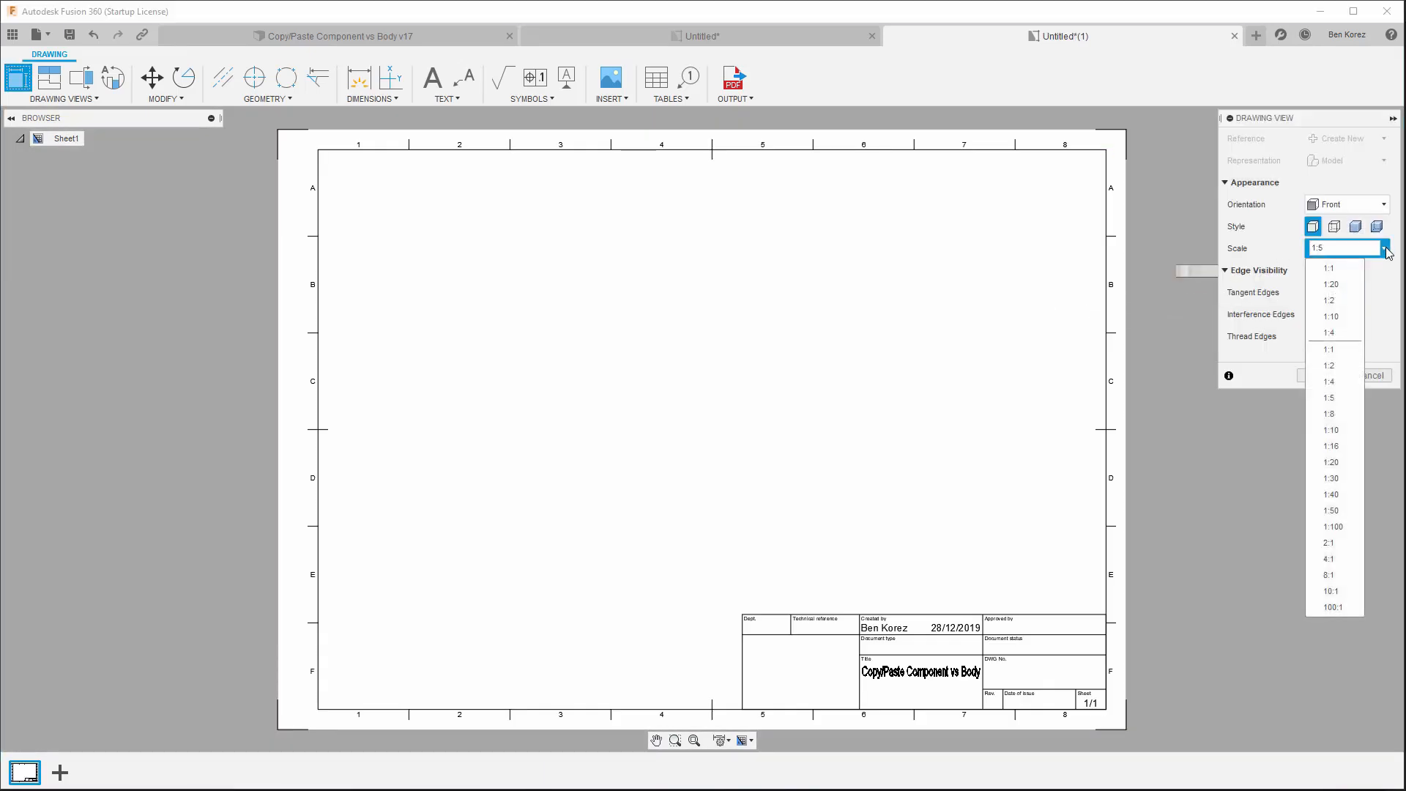
left_click(1348, 350)
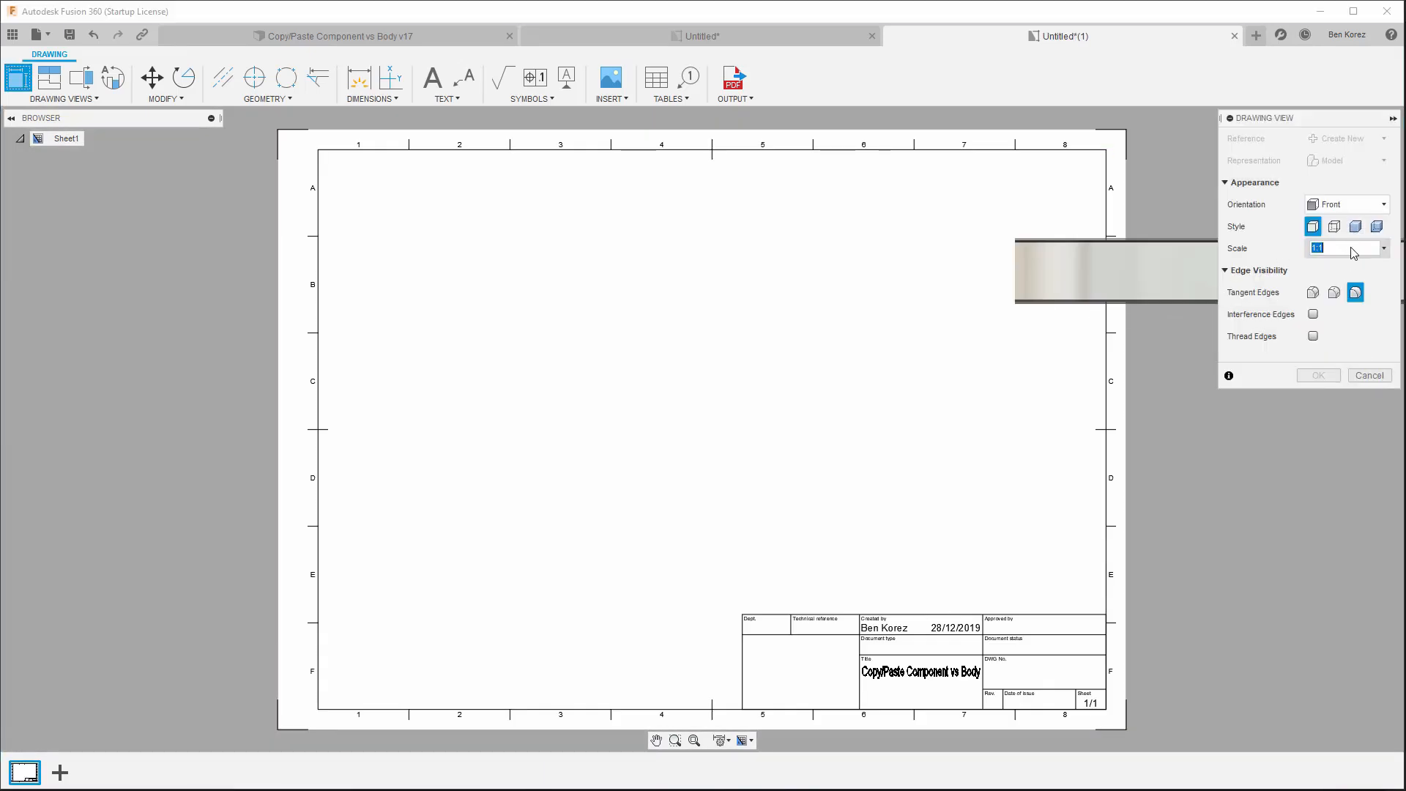
left_click(1366, 206)
left_click(1345, 436)
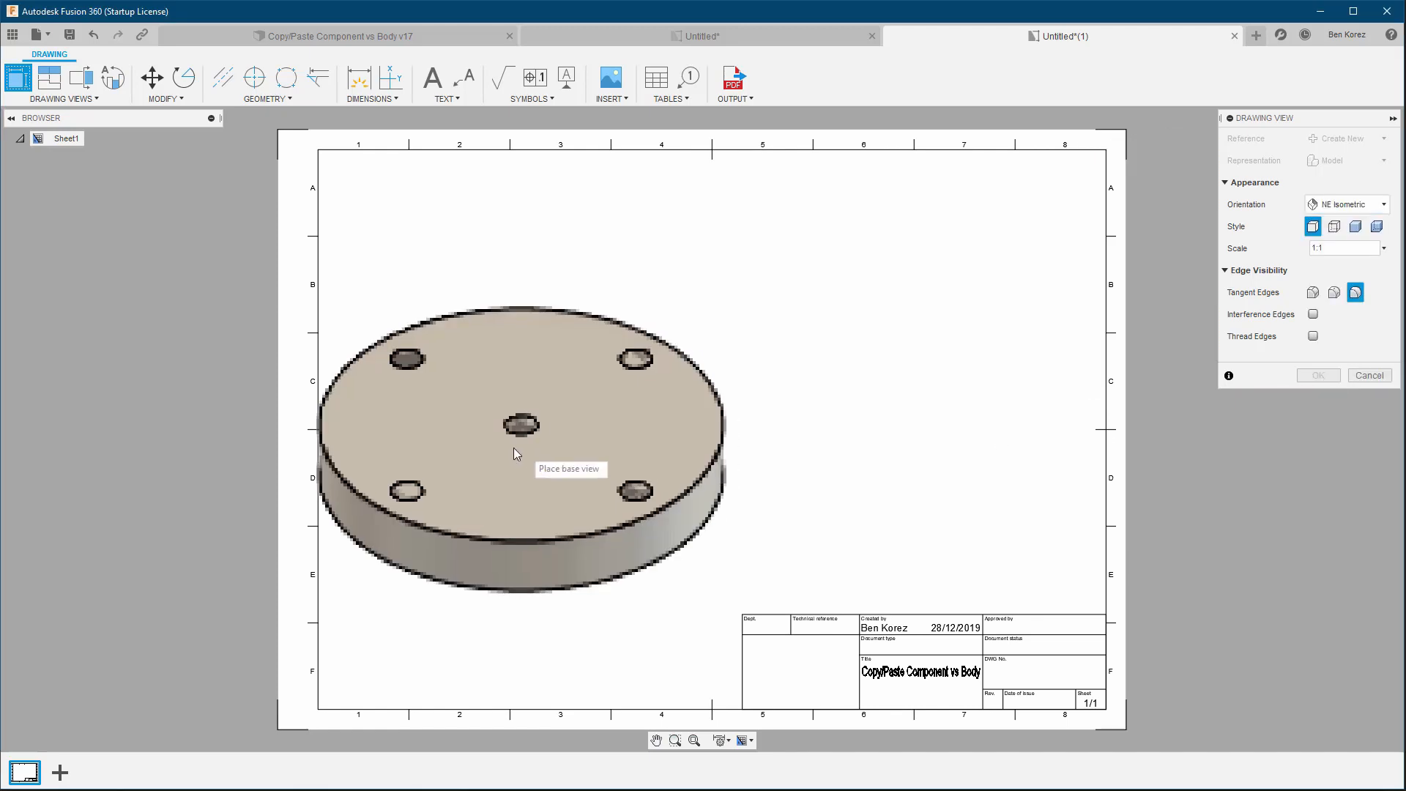
left_click(527, 387)
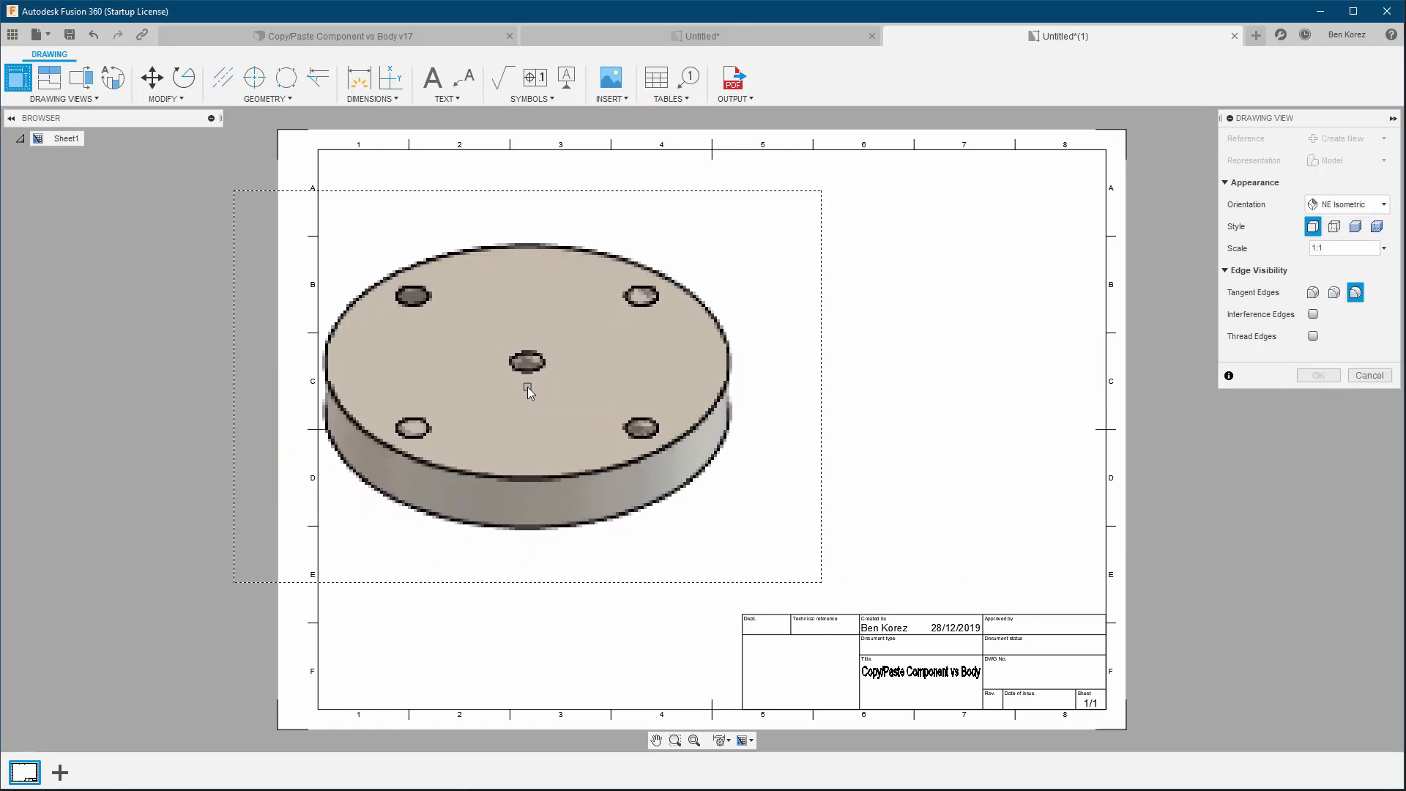
left_click(1315, 376)
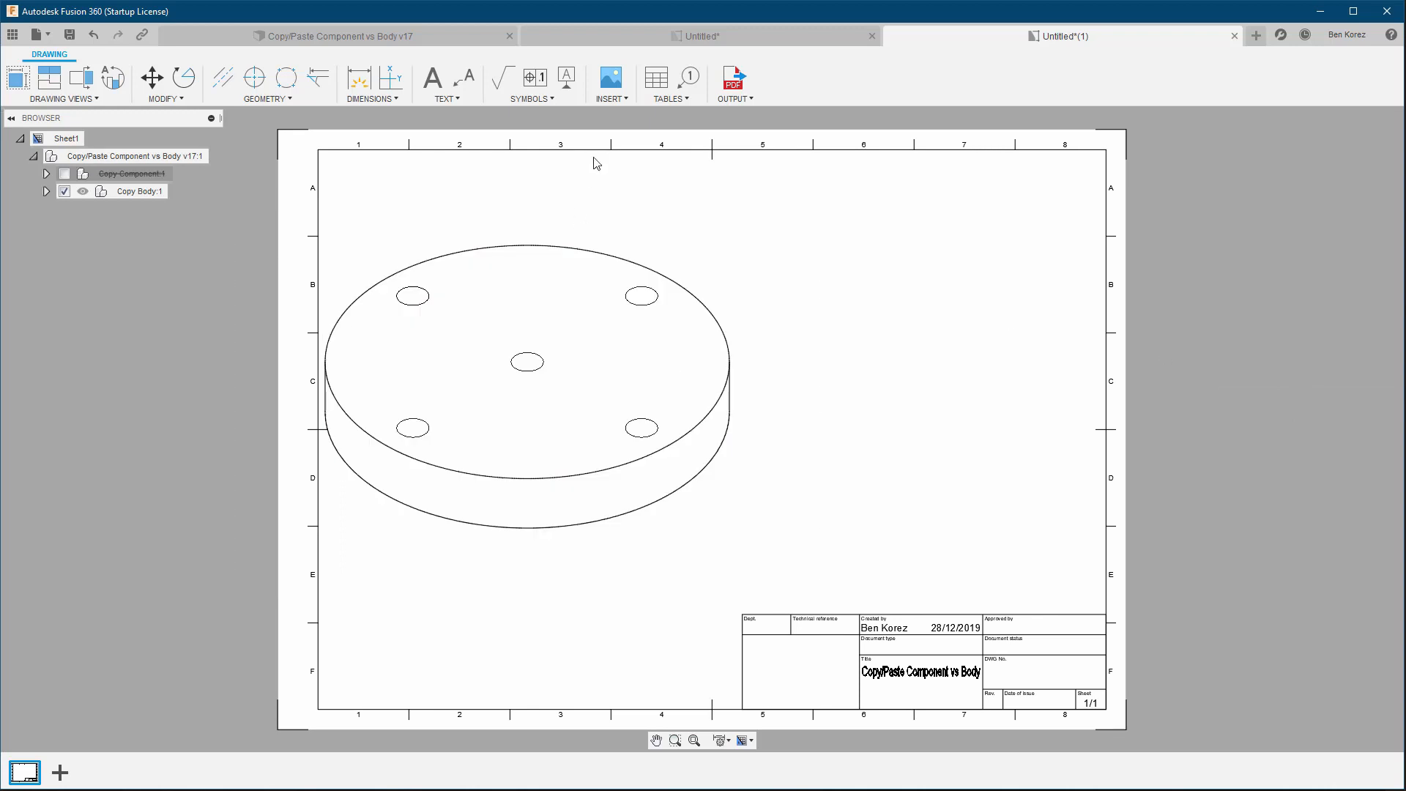
left_click(657, 78)
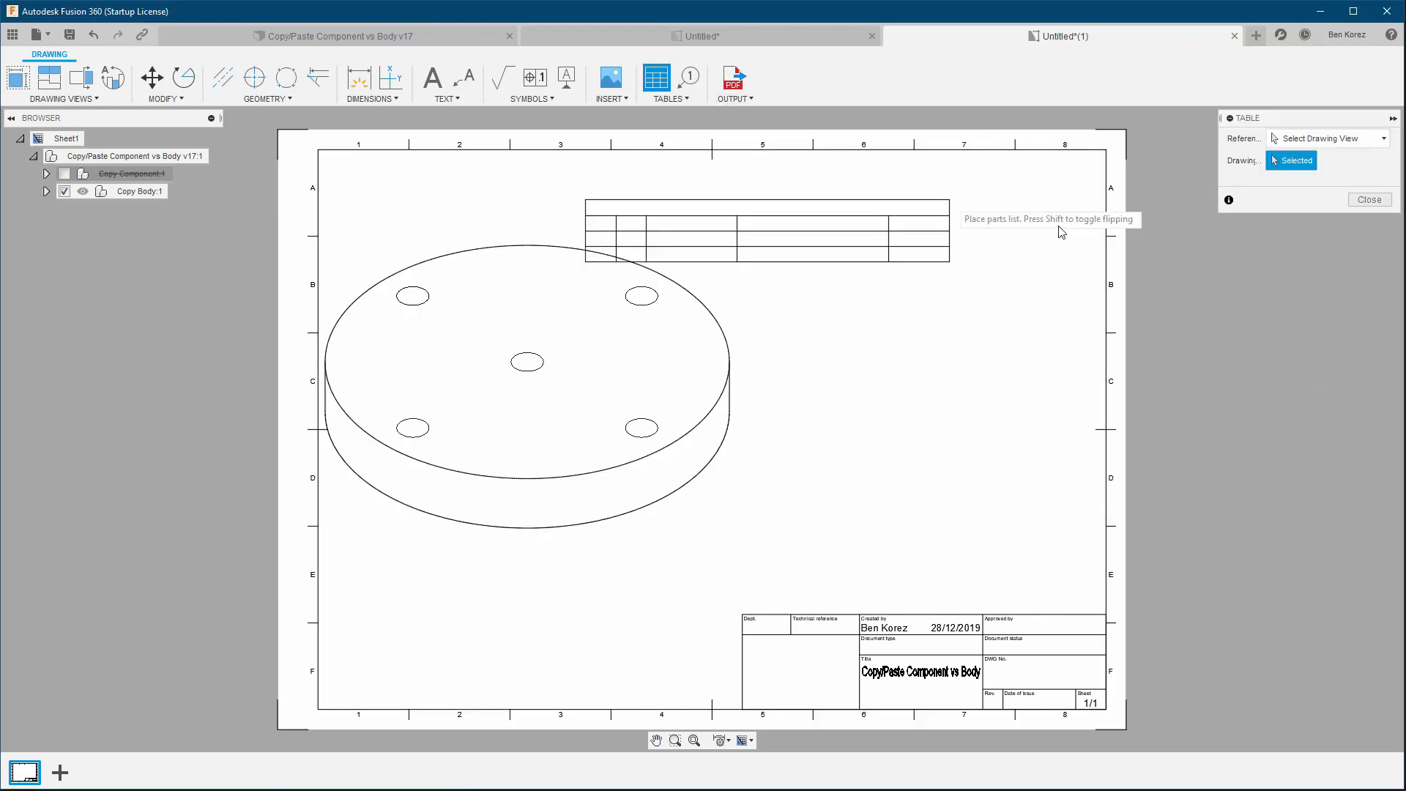
left_click(1095, 172)
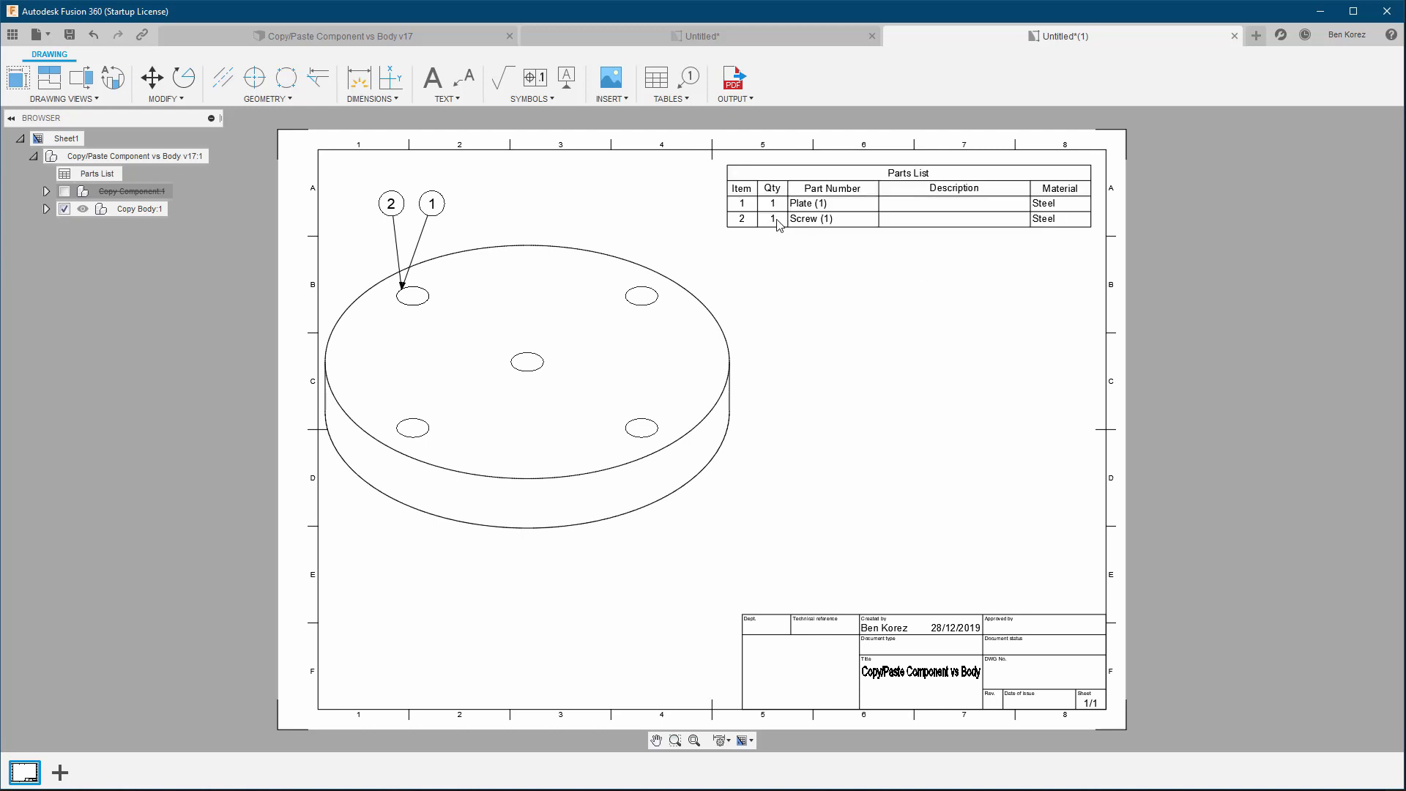
Expand Copy Body:1, Screw (1):1 and its Bodies folder in the drawing's component tree to examine the screw bodies.
left_click(46, 210)
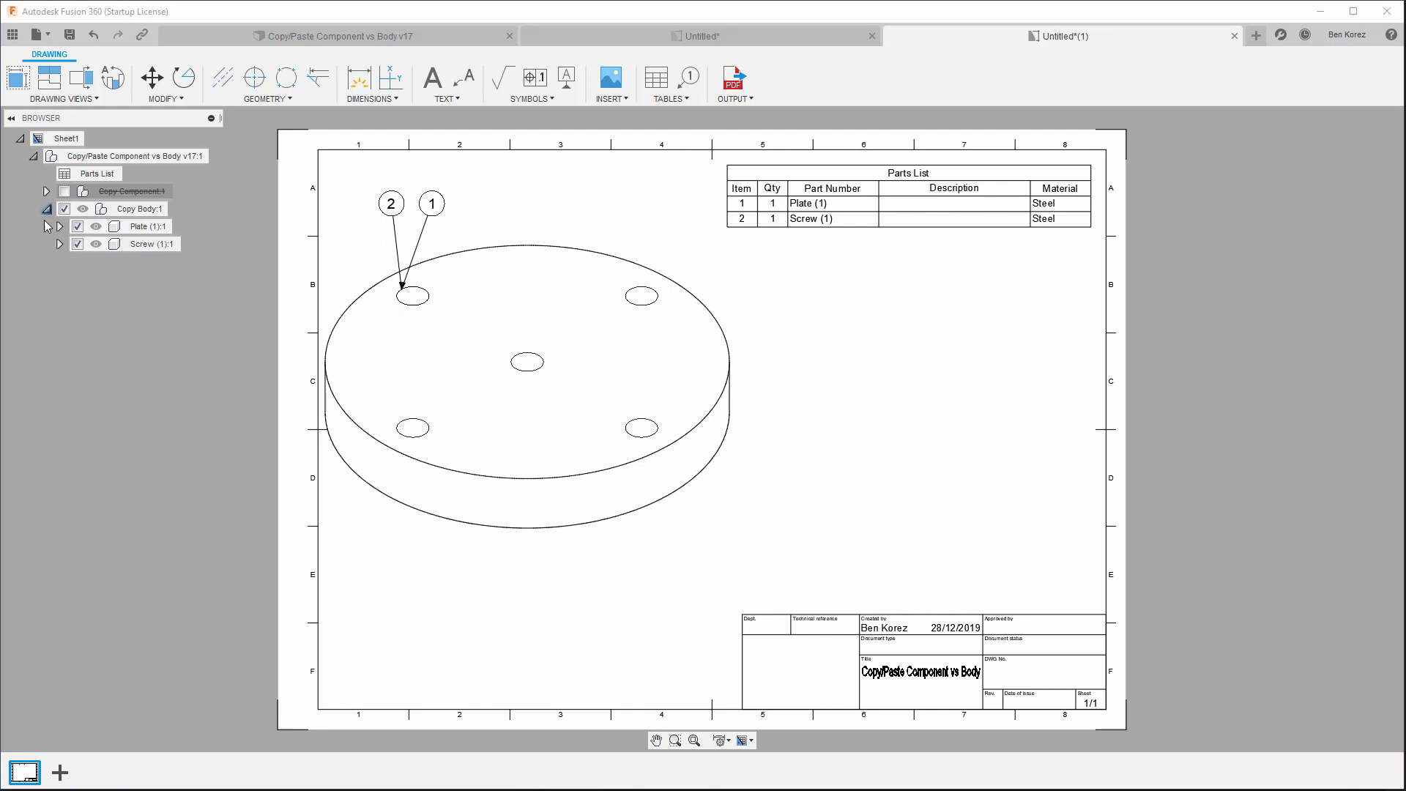
left_click(60, 245)
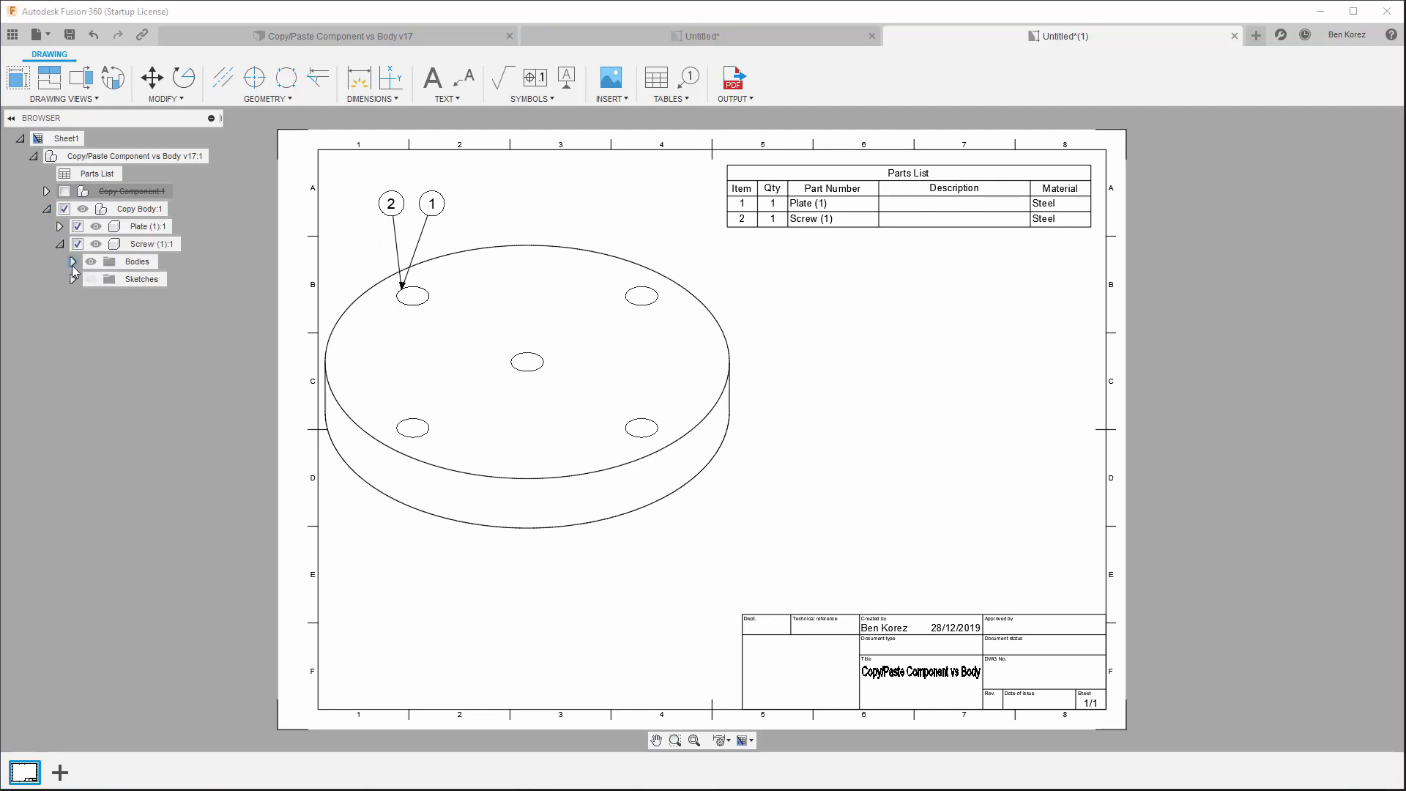
left_click(72, 262)
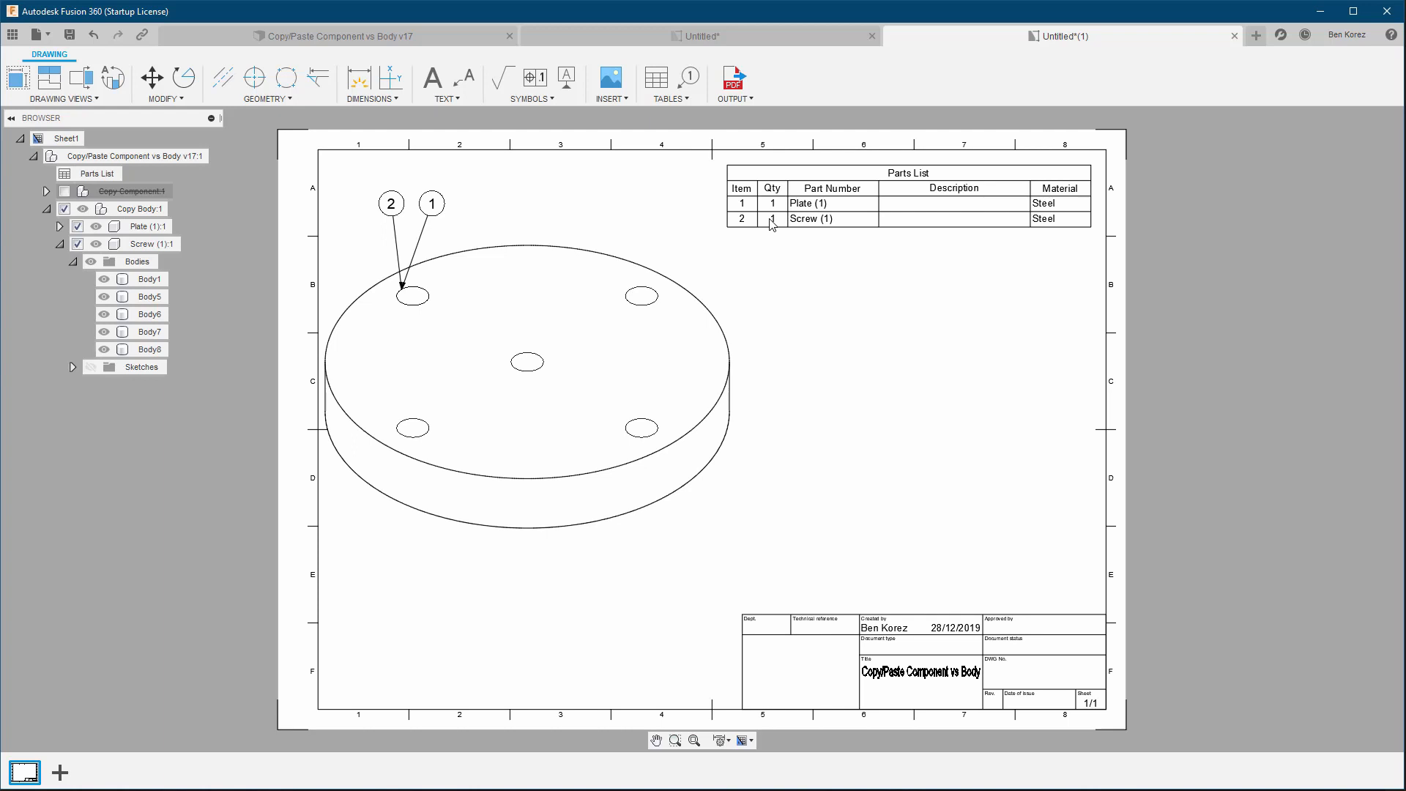
Review the Copy Component:1 drawing's parts list and close both untitled drawings without saving.
left_click(779, 38)
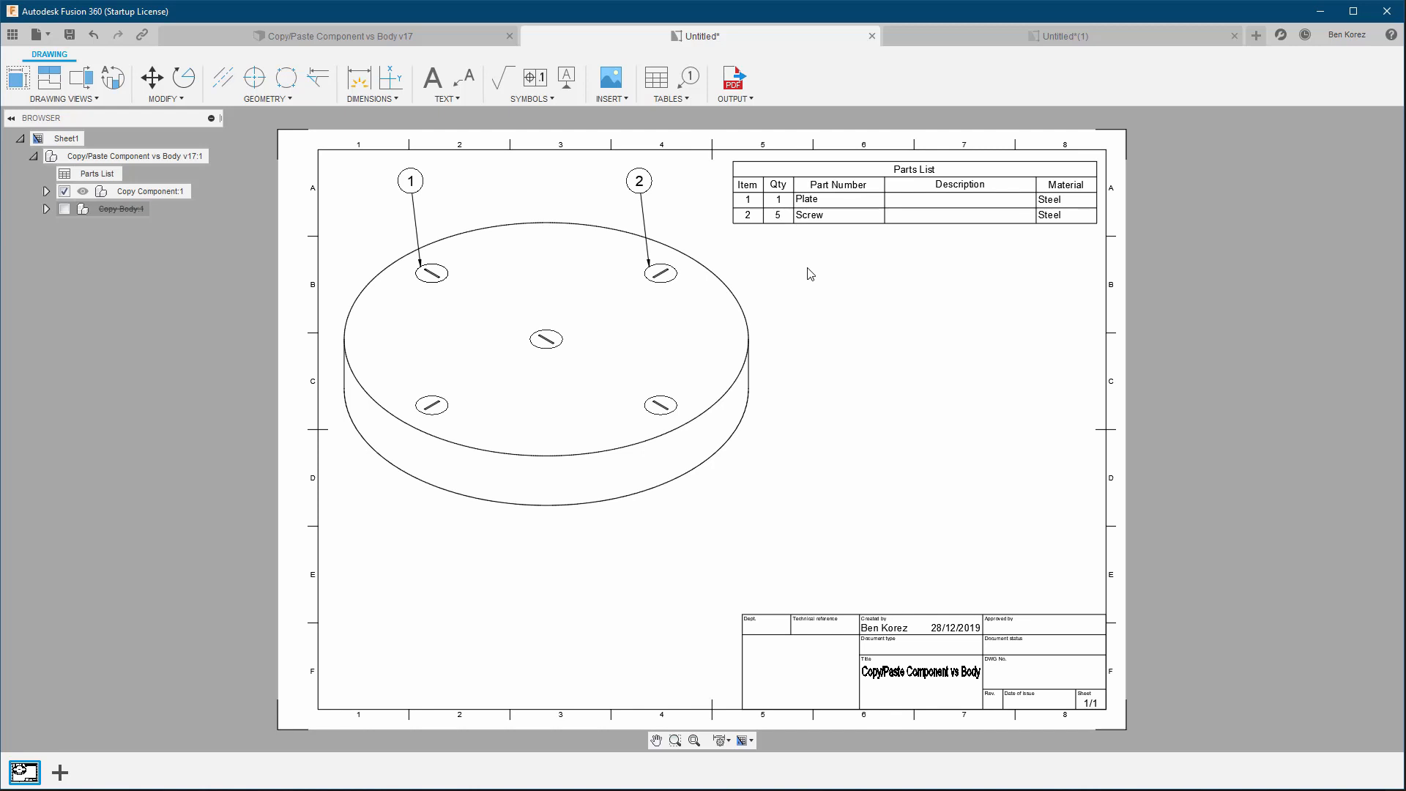
left_click(871, 36)
left_click(718, 421)
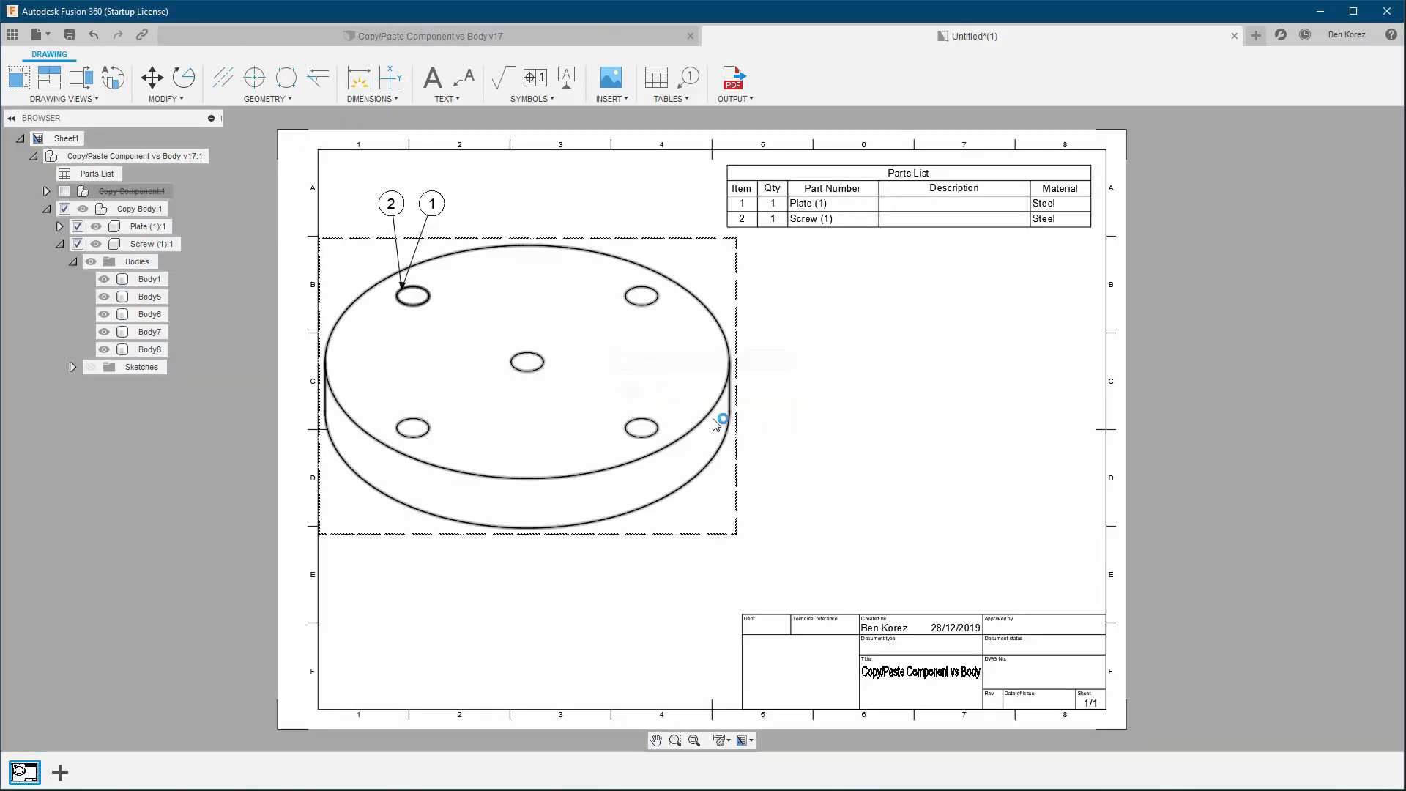
left_click(1235, 36)
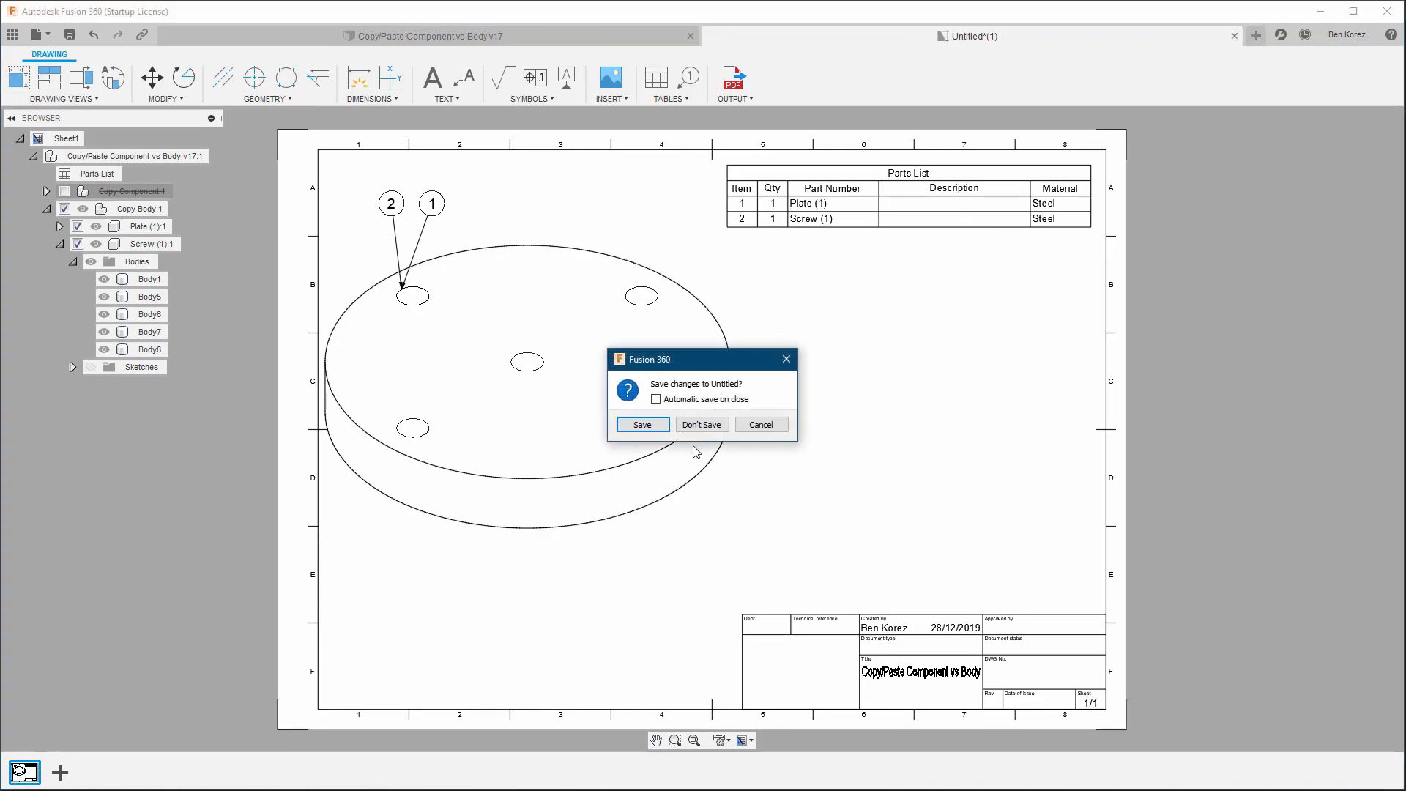
left_click(705, 424)
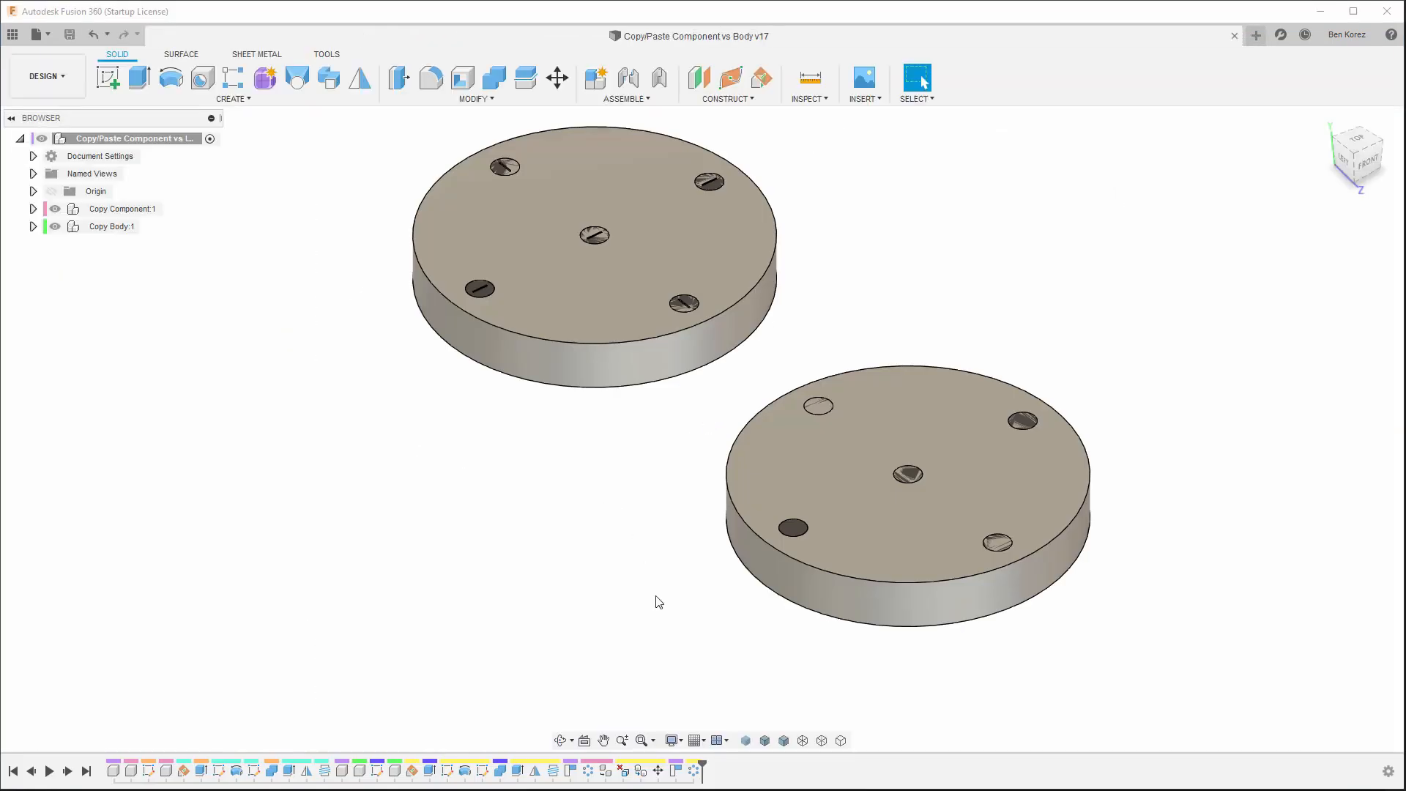